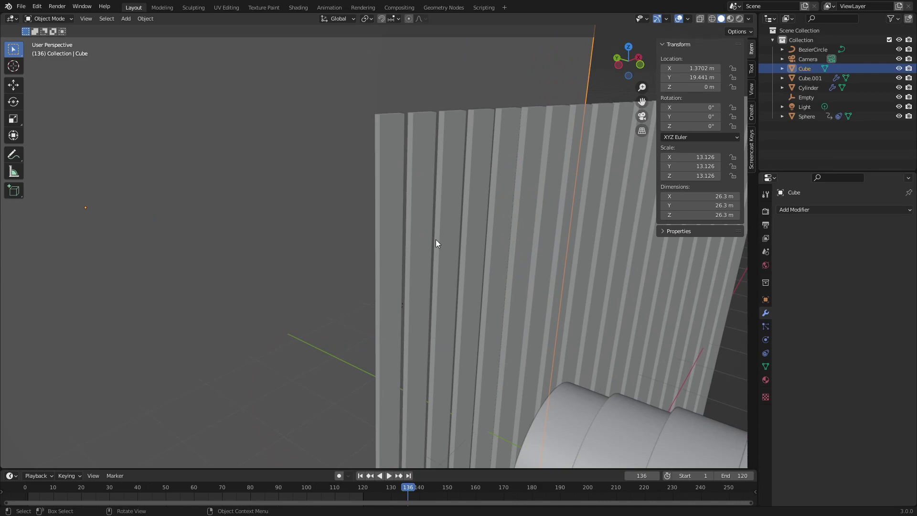
scroll(440, 237, "down", 6)
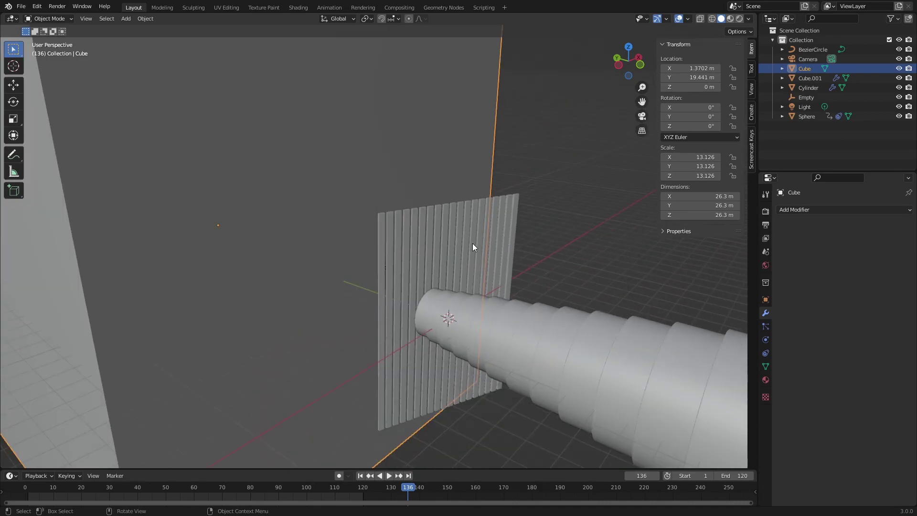
middle_click_drag(470, 248, 402, 203)
left_click(345, 98)
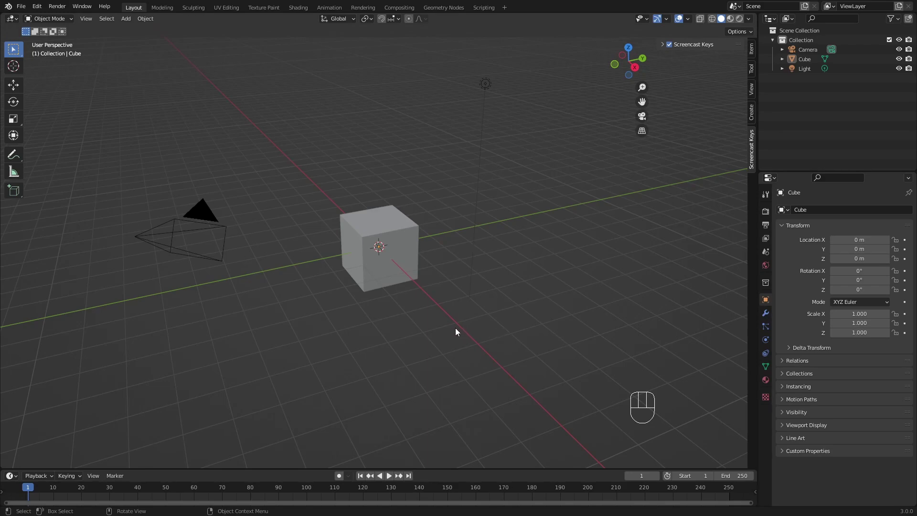
- Delete the default cube from the scene
scroll(408, 240, "up", 5)
left_click(408, 236)
key("x")
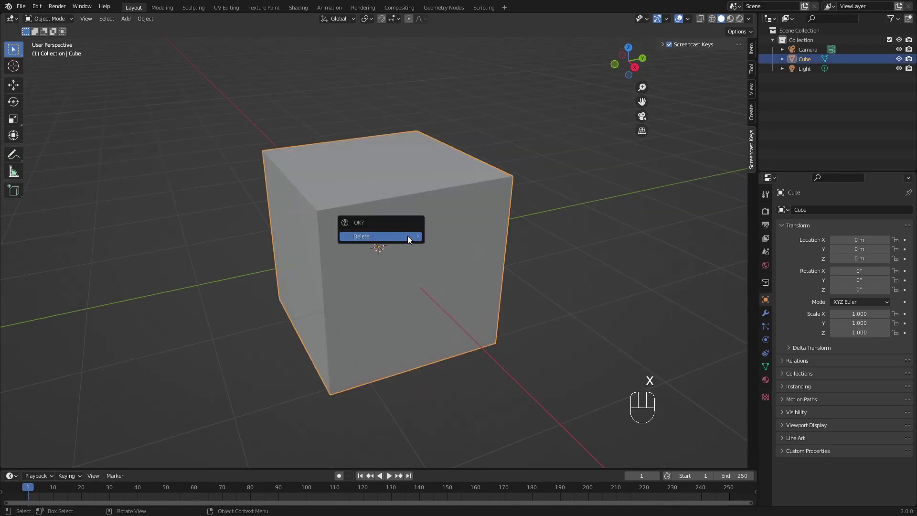
left_click(408, 236)
- Add a cylinder mesh at the origin with its cap fill type set to Nothing
key("shift+a")
mouse_move(408, 236)
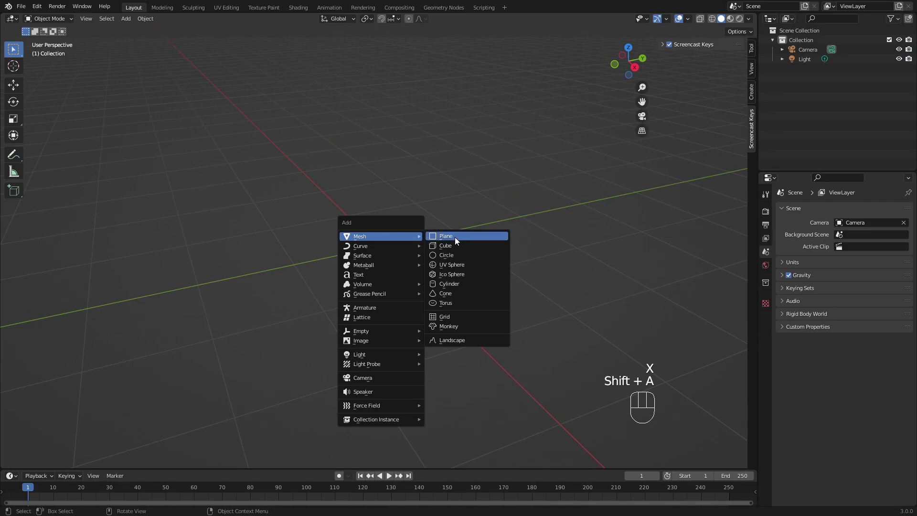
left_click(475, 284)
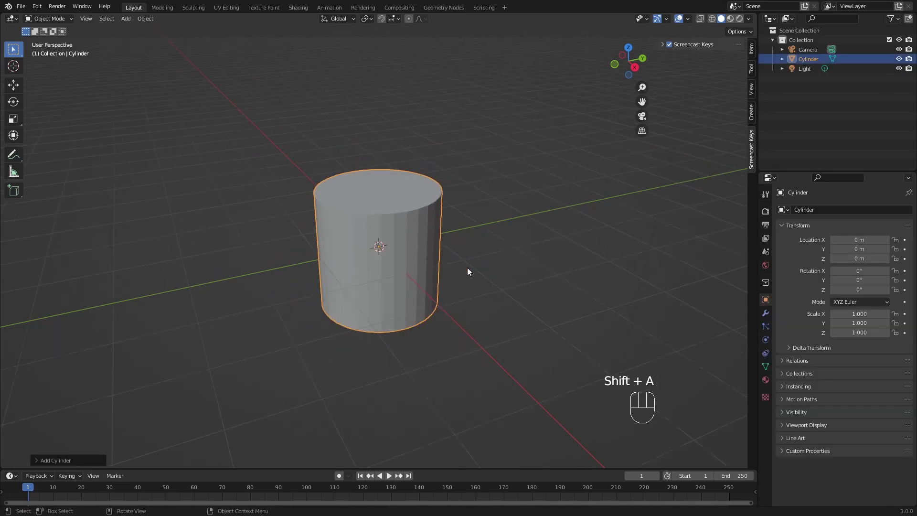
left_click(37, 461)
left_click(105, 376)
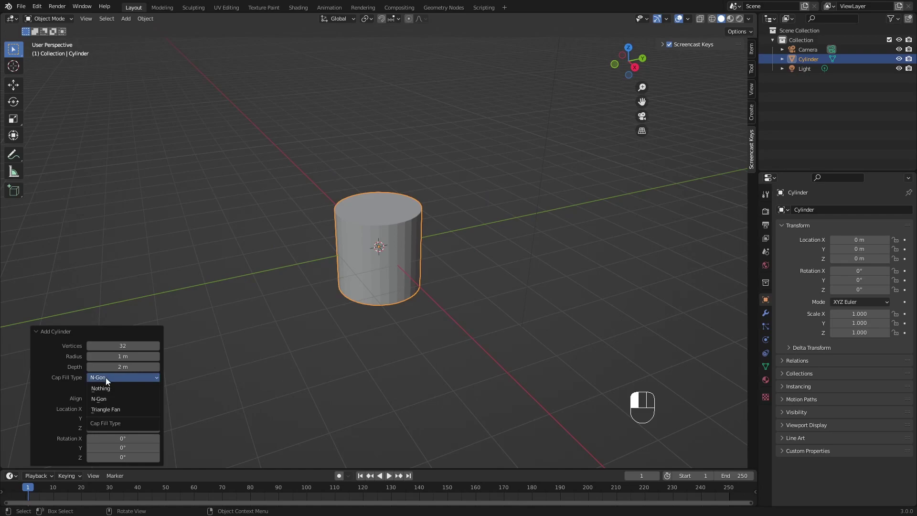
left_click(113, 388)
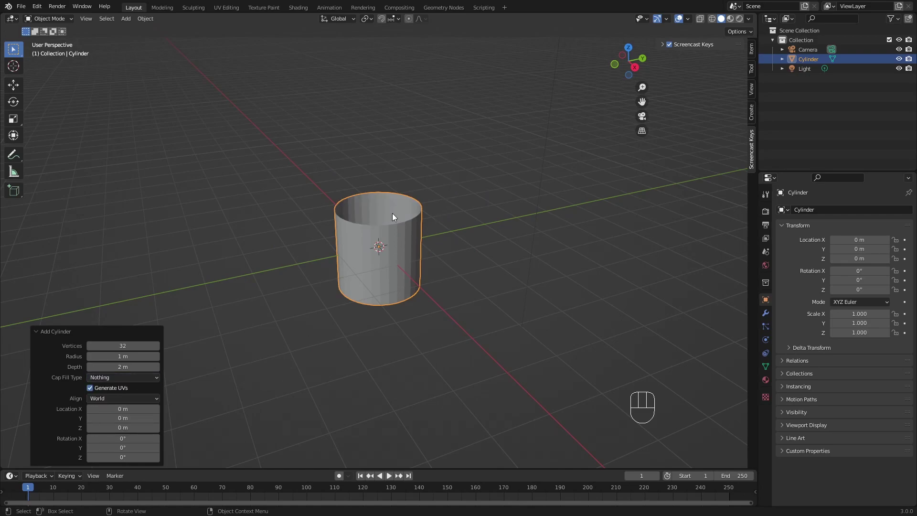
- Add a Solidify modifier to the open cylinder, thicken its wall outward, and apply the modifier
middle_click_drag(399, 206, 404, 282)
scroll(404, 282, "up", 4)
left_click(767, 314)
left_click(824, 210)
left_click(751, 372)
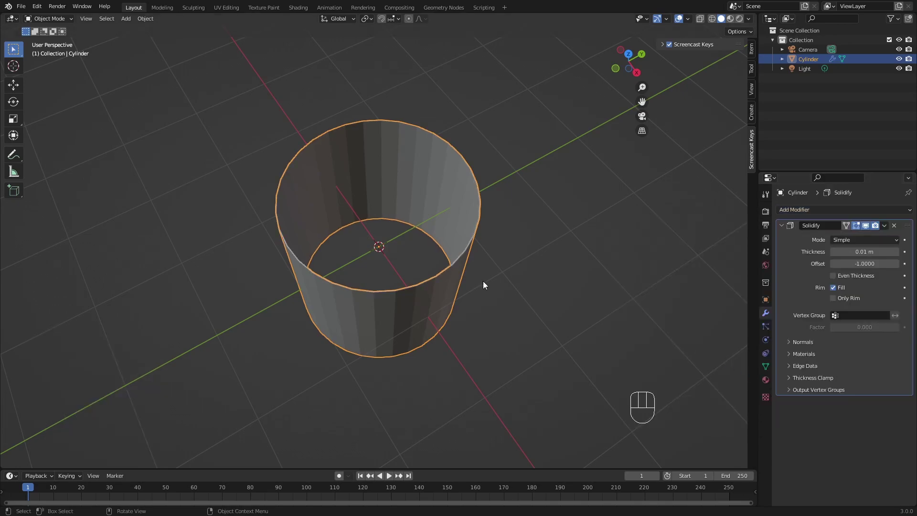
middle_click_drag(480, 281, 510, 283)
scroll(511, 282, "up", 4)
left_click_drag(863, 252, 831, 252)
scroll(334, 252, "down", 5)
left_click(883, 226)
left_click(877, 234)
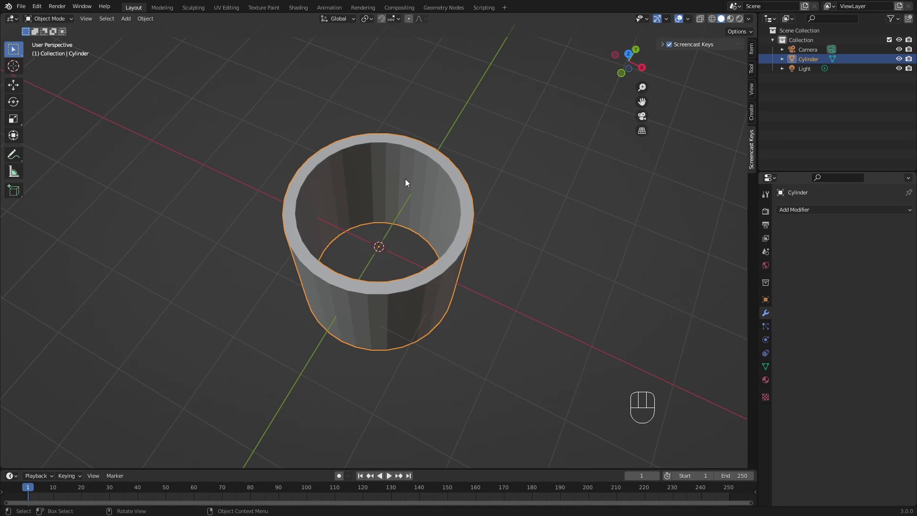
- Rotate the hollow cylinder 90° about the X axis from the front view
key("KP_1")
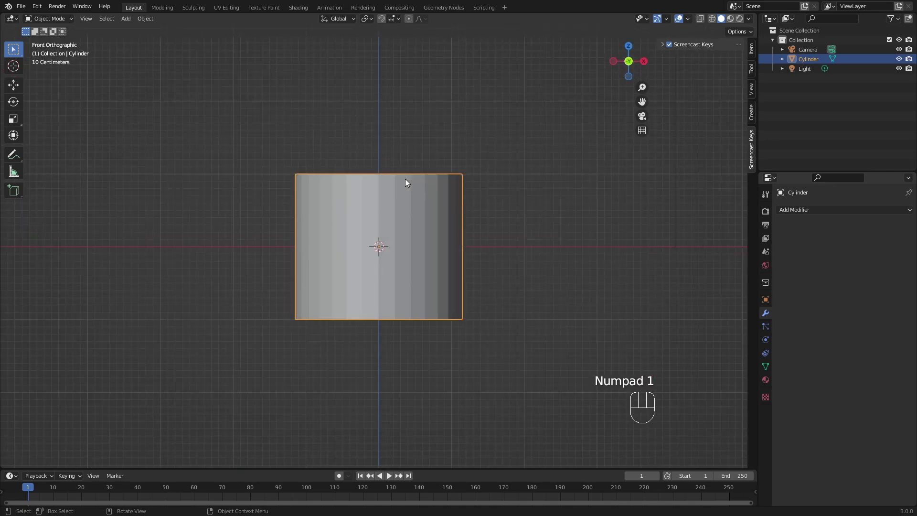
type("r")
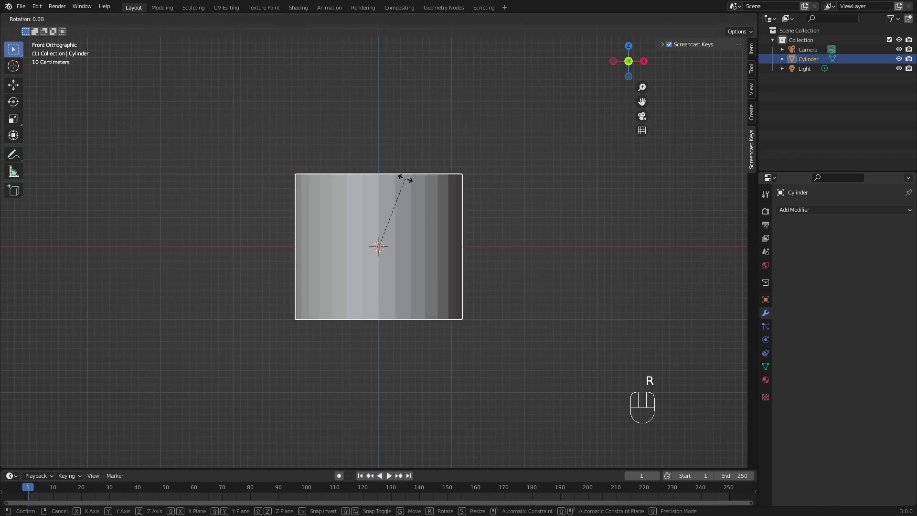
type("x90")
key("Return")
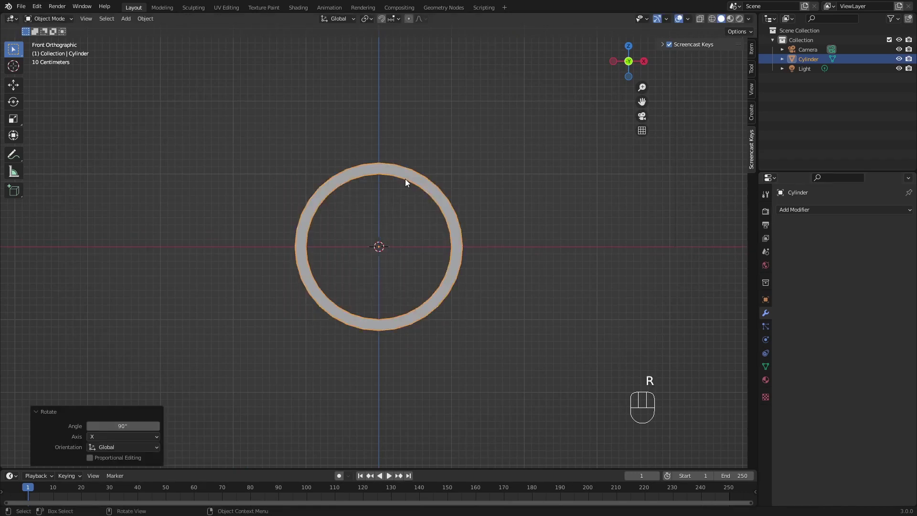
- Add a Bevel modifier to the cylinder with an amount of 0.011 m and 4 segments
middle_click_drag(430, 199, 408, 218)
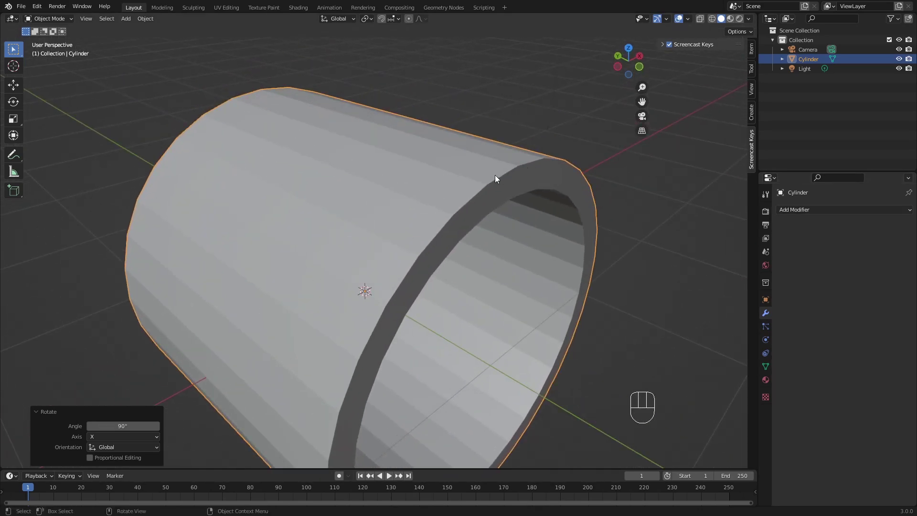
left_click(804, 209)
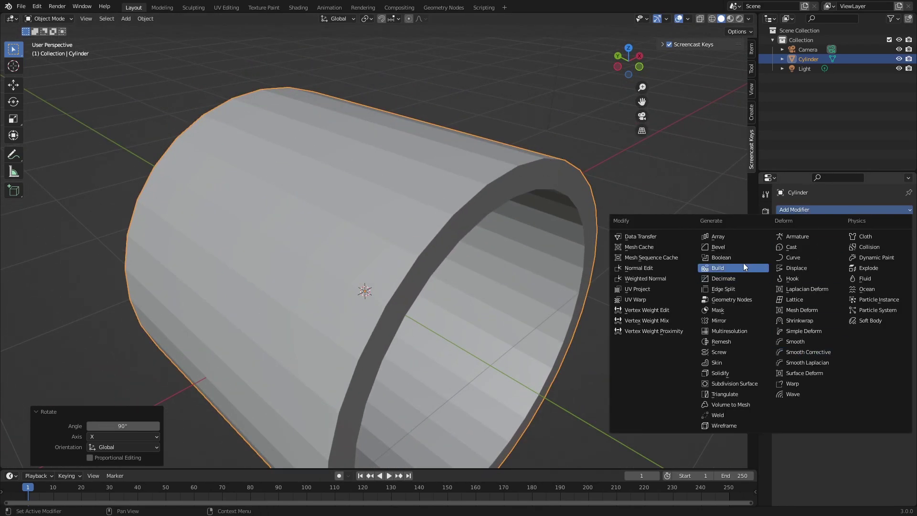
left_click(740, 246)
left_click_drag(863, 262, 832, 262, "shift")
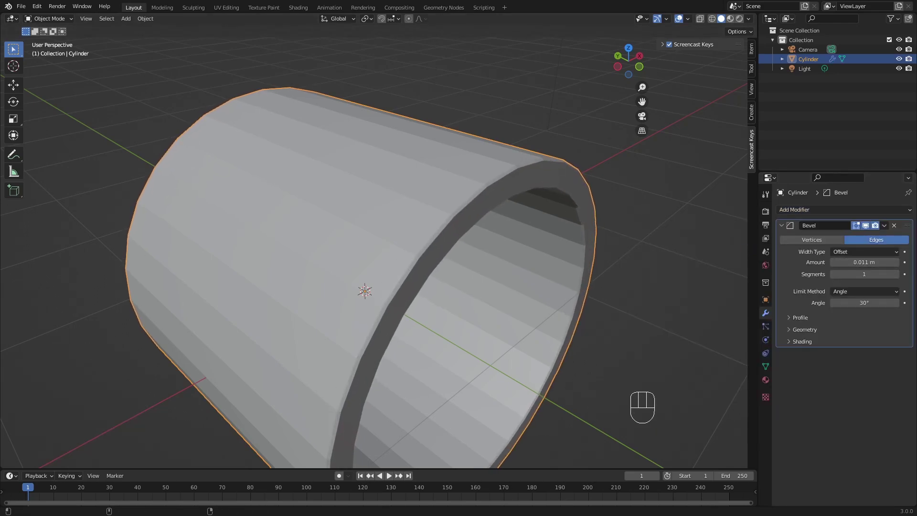
left_click(896, 275)
left_click(897, 274)
left_click(898, 276)
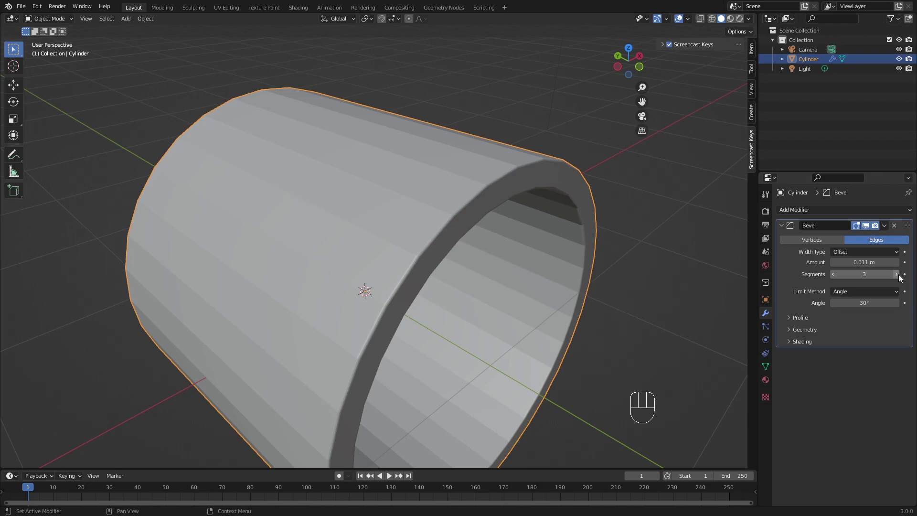
- Add a Subdivision Surface modifier to the cylinder and shade it smooth
left_click(834, 213)
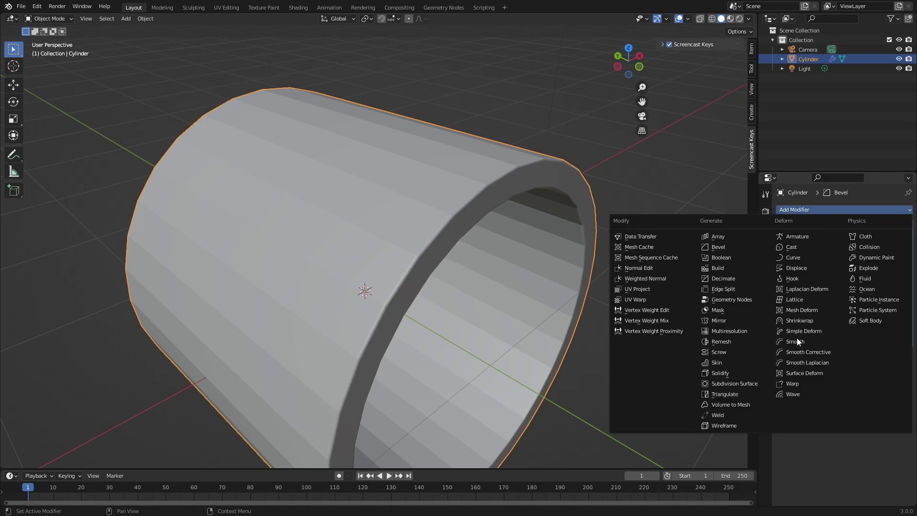
left_click(761, 382)
right_click(468, 147)
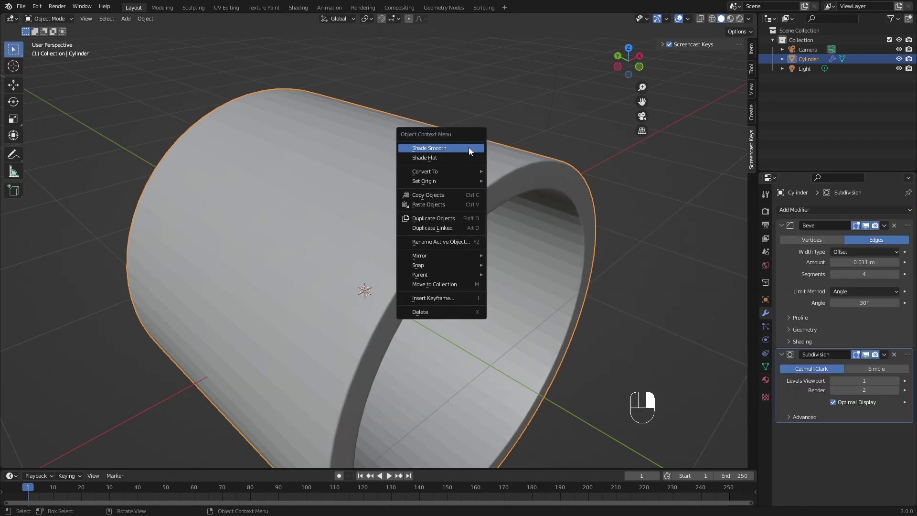
left_click(469, 149)
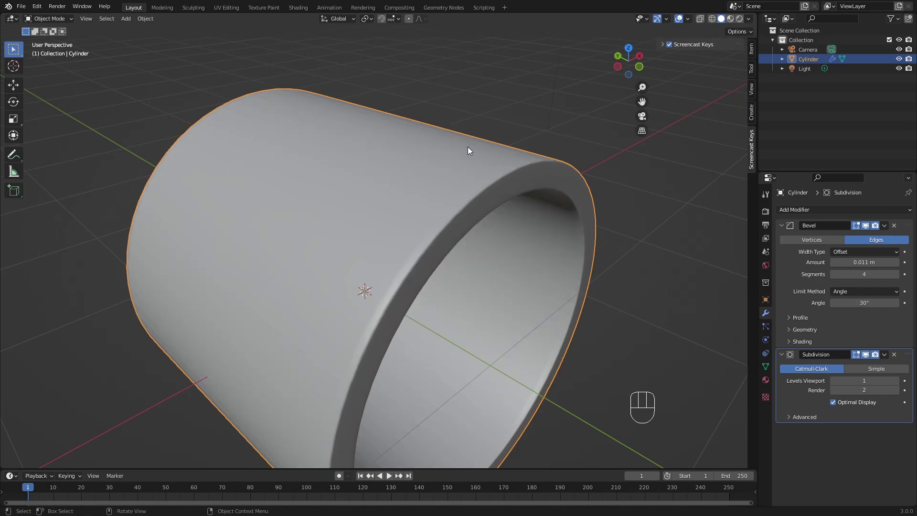
- Add an Array modifier with a count of 5 to the cylinder, collapsing the Bevel and Subdivision settings
left_click(813, 209)
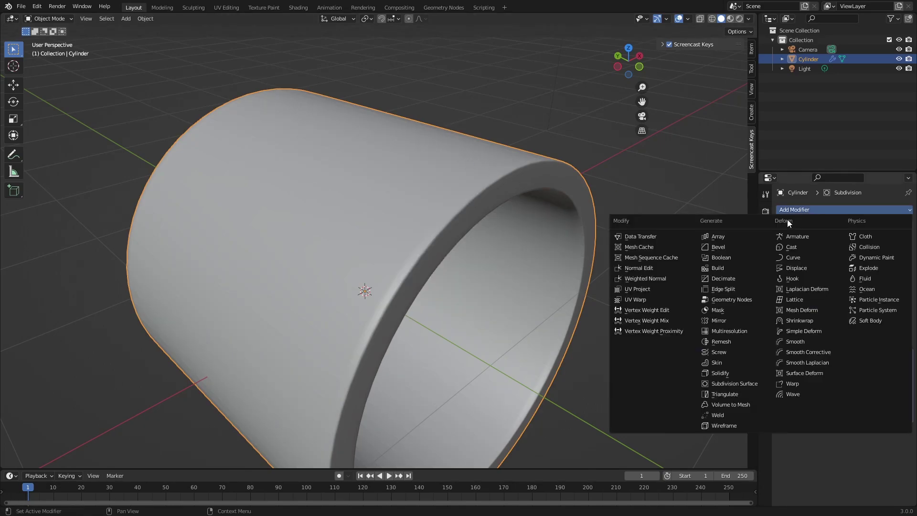
left_click(741, 237)
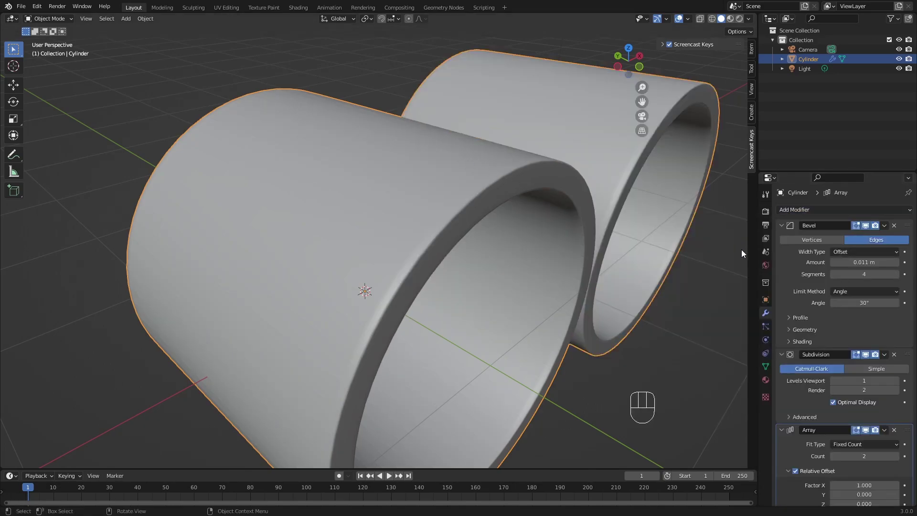
left_click(781, 225)
left_click(782, 237)
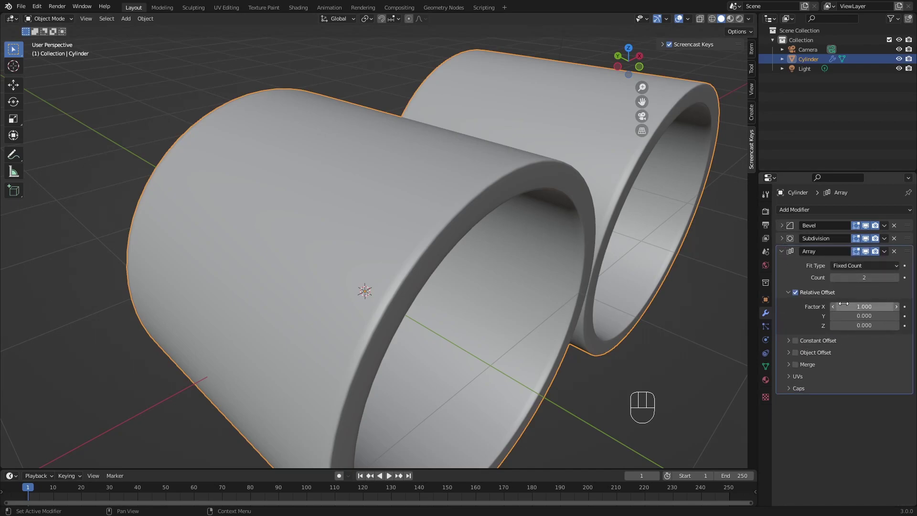
scroll(667, 262, "down", 8)
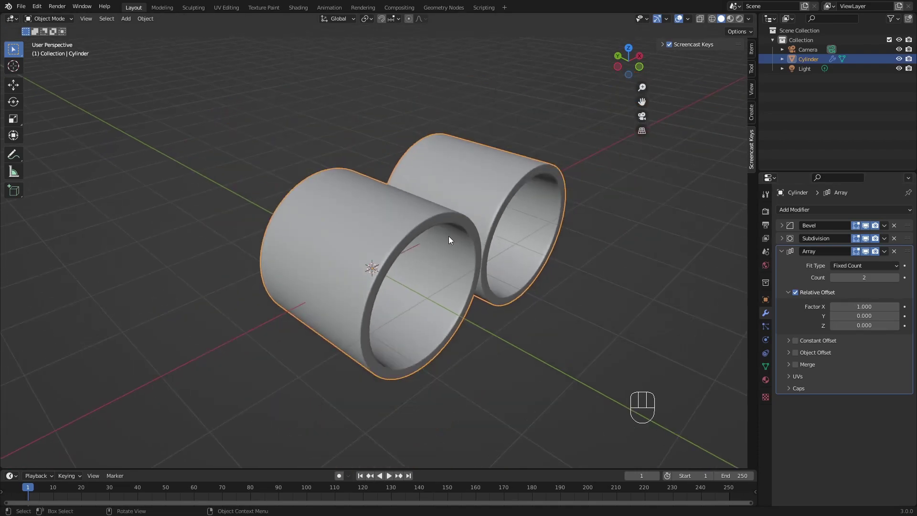
left_click(898, 281)
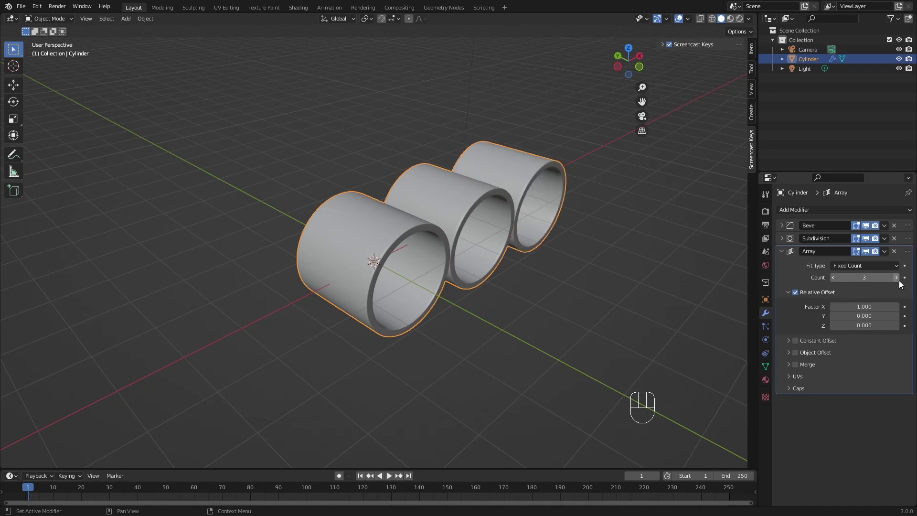
left_click(898, 281)
left_click(898, 281)
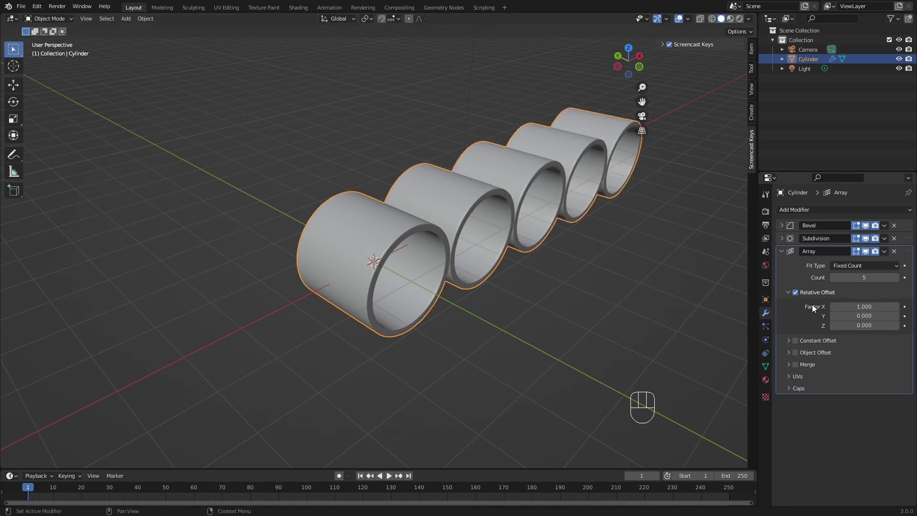
- Set the array's relative offset factors to X 0 and Y 1
left_click(862, 307)
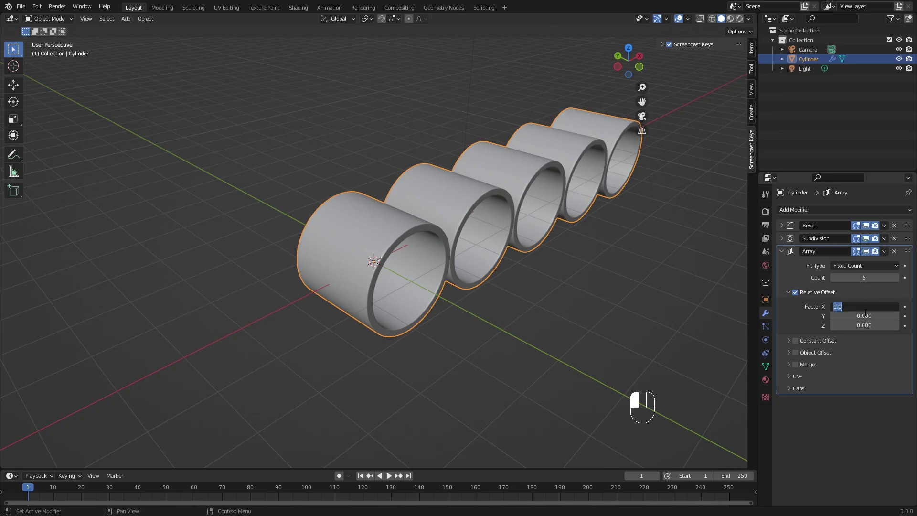
type("0")
key("Return")
left_click(870, 317)
type("1")
key("Return")
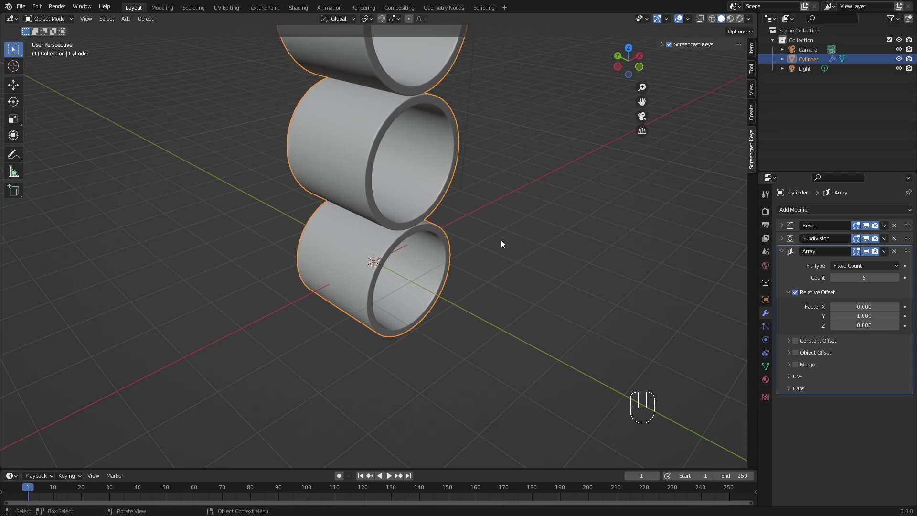
- Apply the cylinder's rotation and set the array's relative Y offset factor to -0.5
key("ctrl+a")
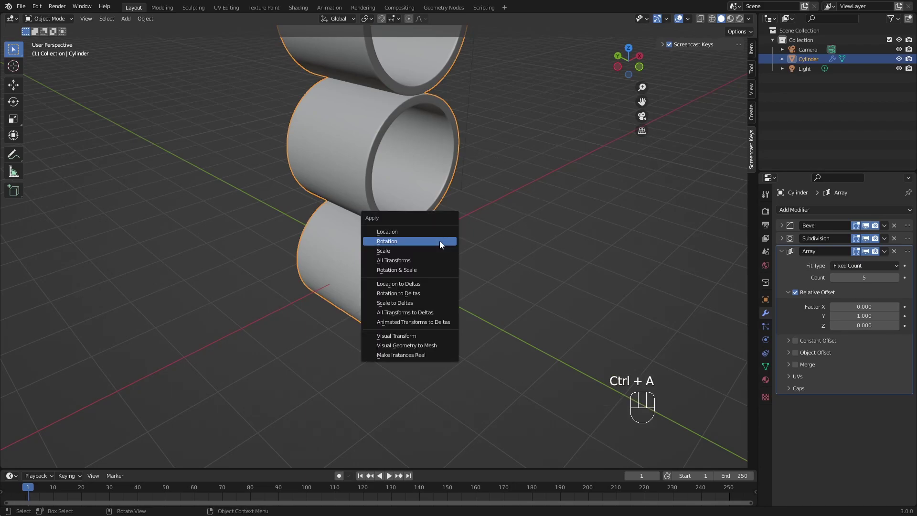
left_click(440, 242)
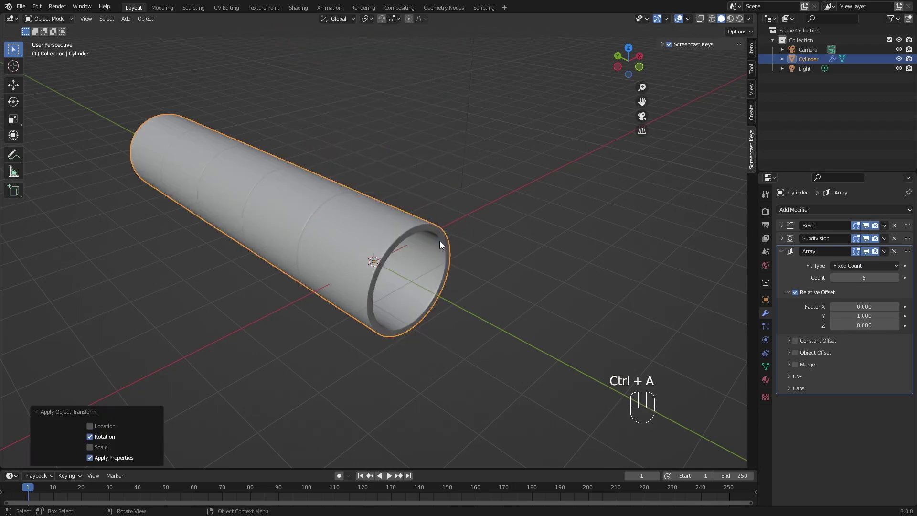
left_click_drag(866, 315, 812, 316)
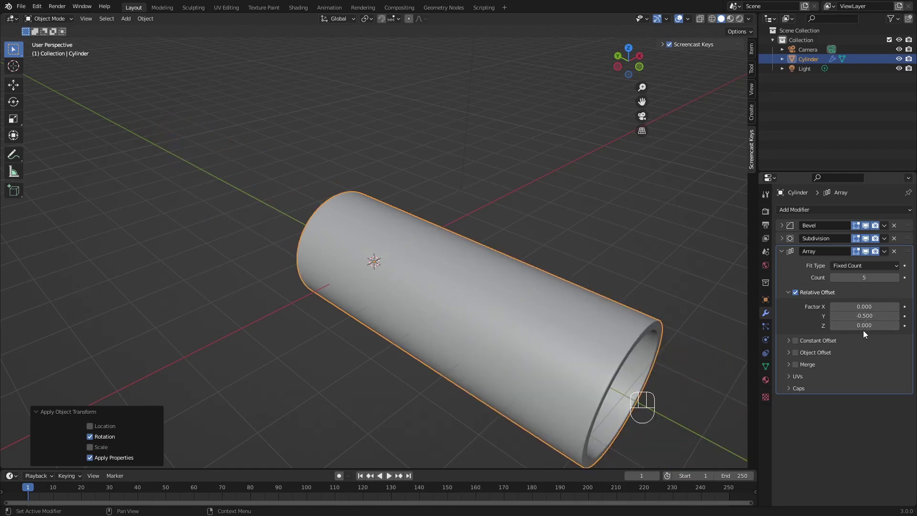
- Switch the array from Relative Offset to Object Offset and expand the Object Offset settings
left_click(795, 292)
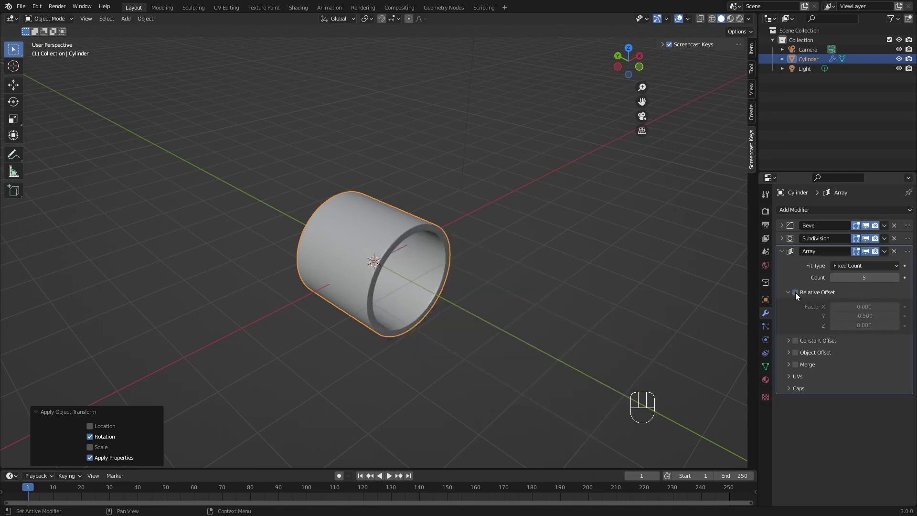
left_click(788, 353)
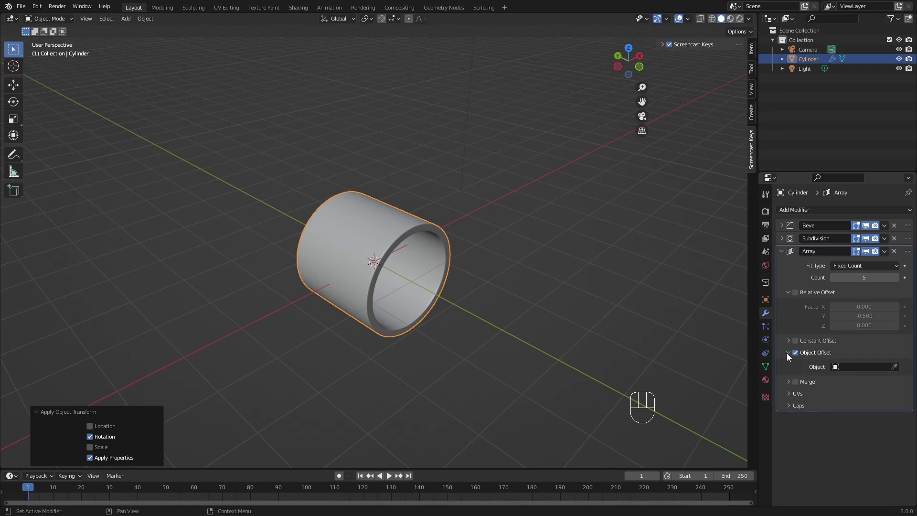
- Add a Plain Axes empty at the origin and reselect the cylinder
middle_click_drag(494, 306, 452, 289)
scroll(436, 280, "up", 3)
key("shift+a")
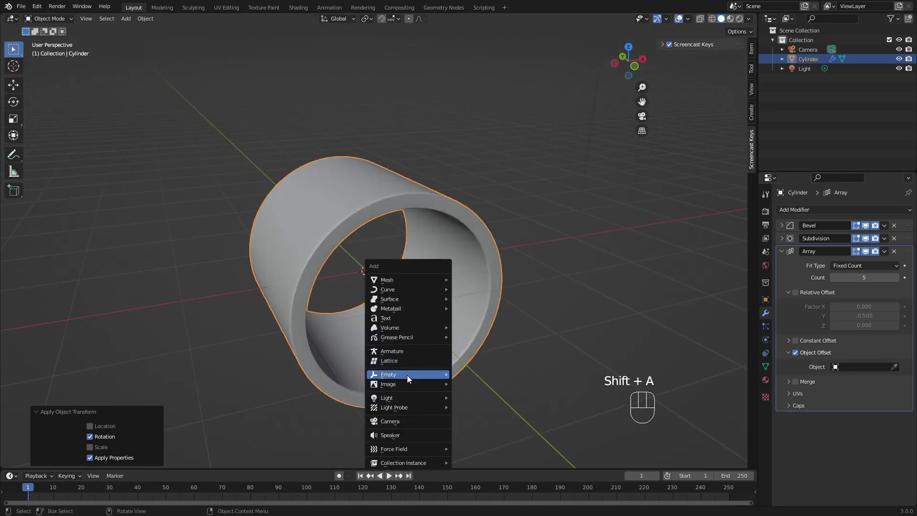
mouse_move(440, 374)
left_click(486, 375)
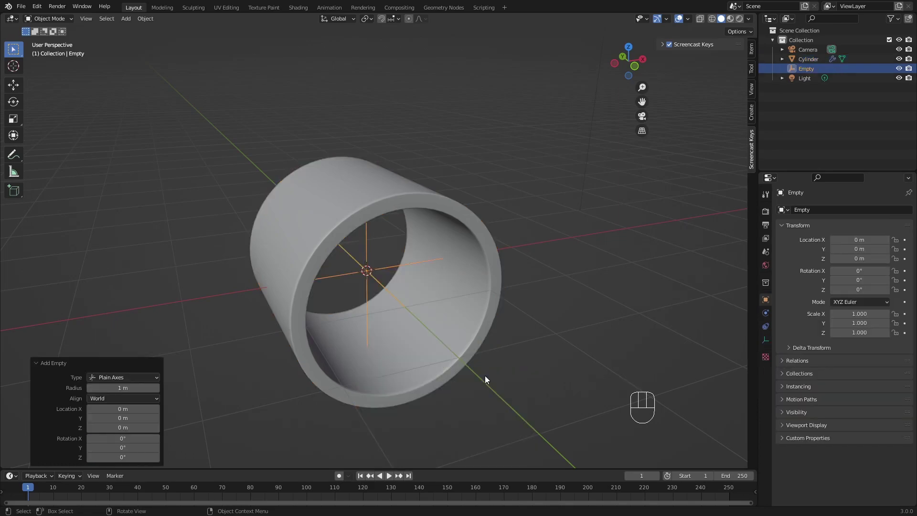
left_click(478, 308)
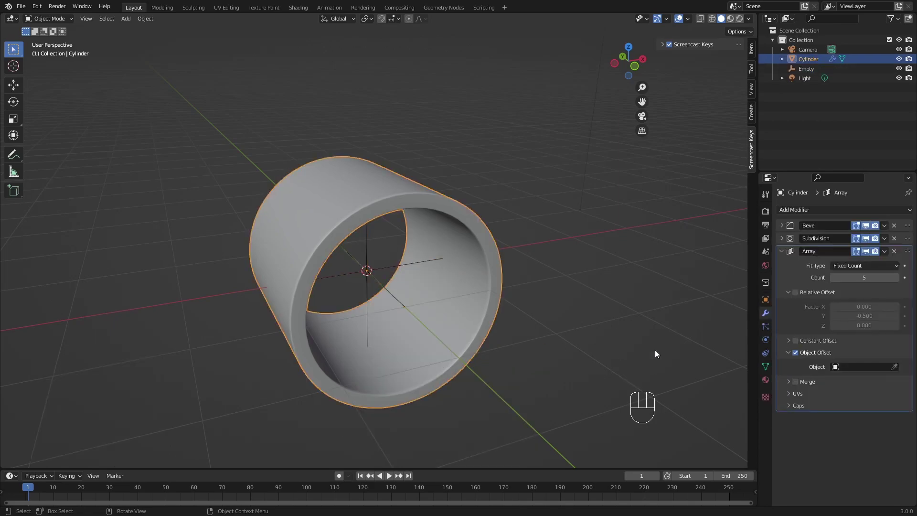
- Assign the empty as the array's offset object and scale the empty uniformly to about 1.145 in the front view
left_click(894, 367)
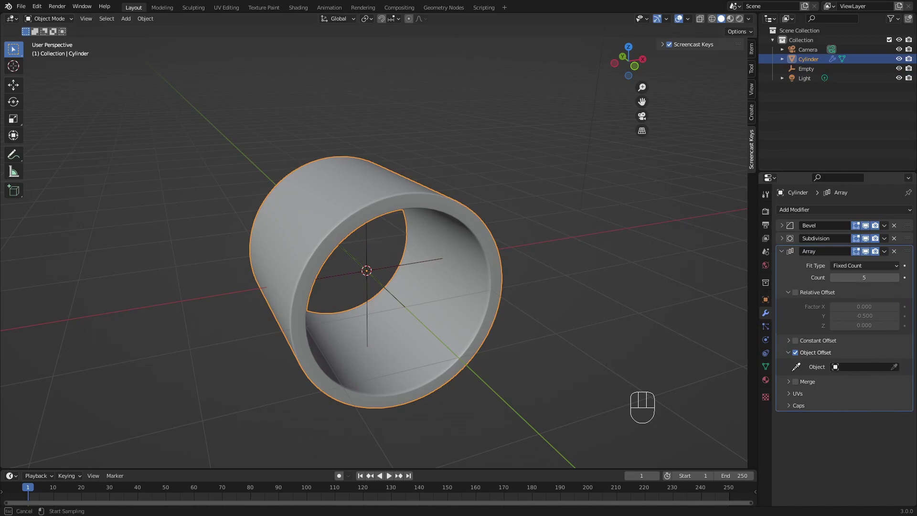
left_click(374, 269)
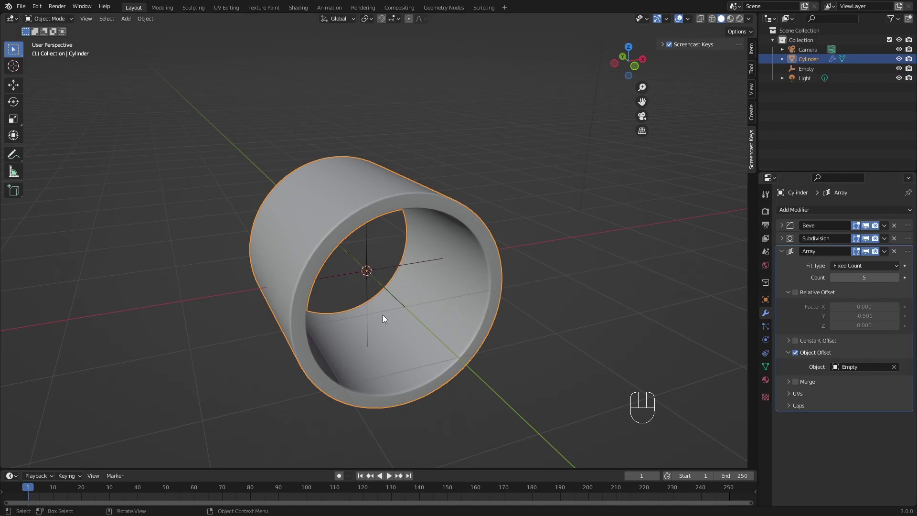
left_click(376, 273)
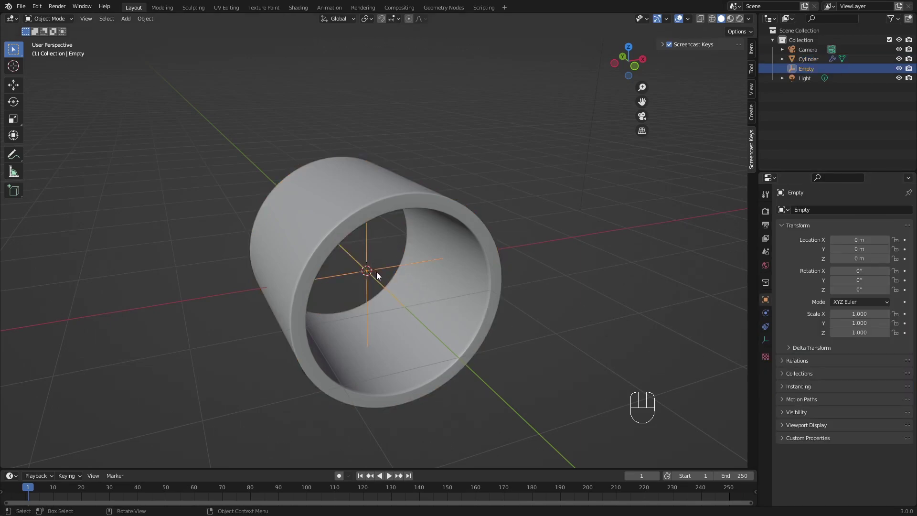
key("s")
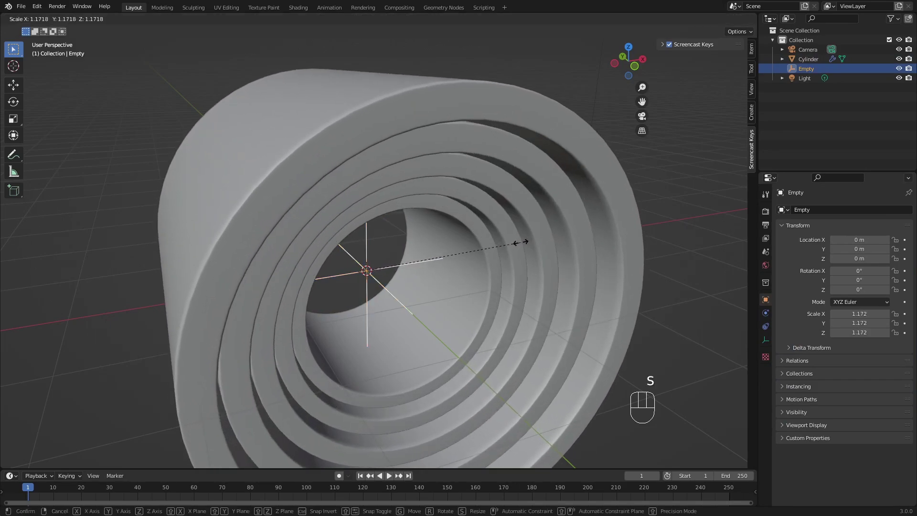
left_click(522, 246)
key("KP_1")
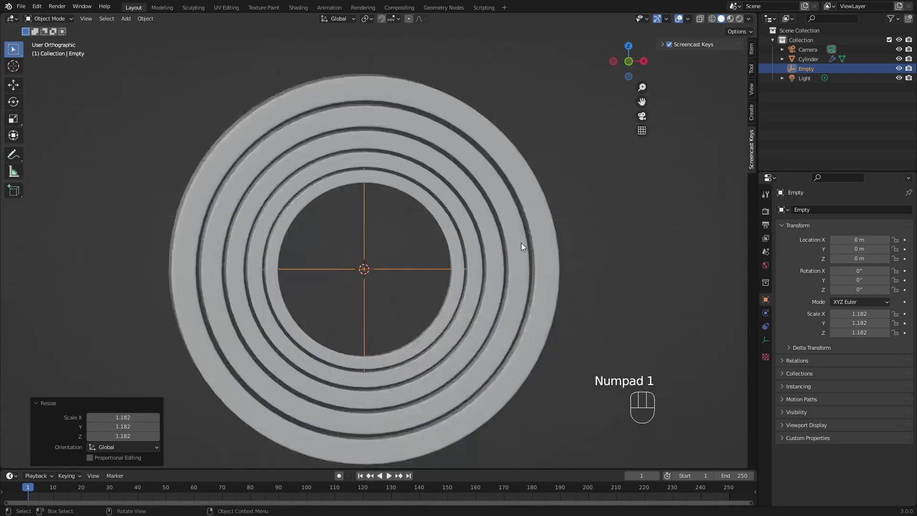
scroll(479, 192, "up", 4)
key("s")
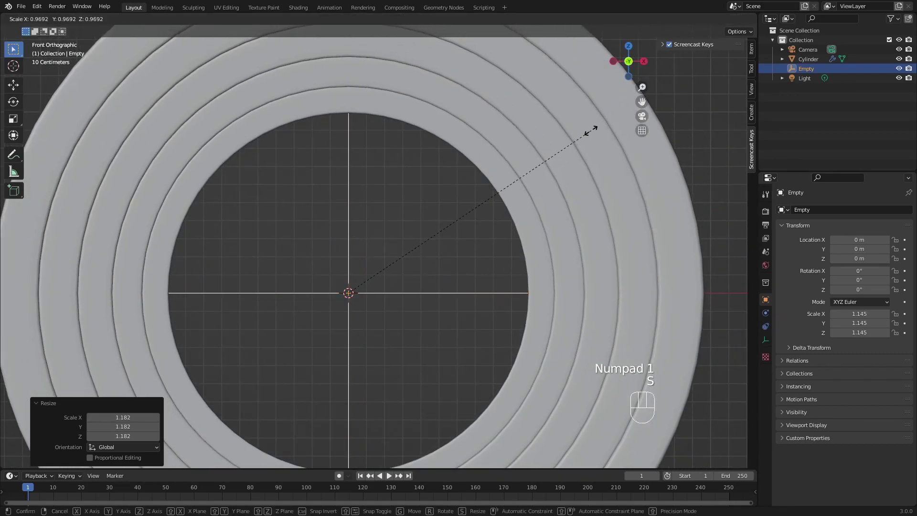
left_click(593, 132)
- Move the empty about -1.48 m along the global Y axis to spread the array copies lengthwise
scroll(427, 165, "down", 6)
middle_click_drag(427, 165, 465, 213)
key("g")
key("y")
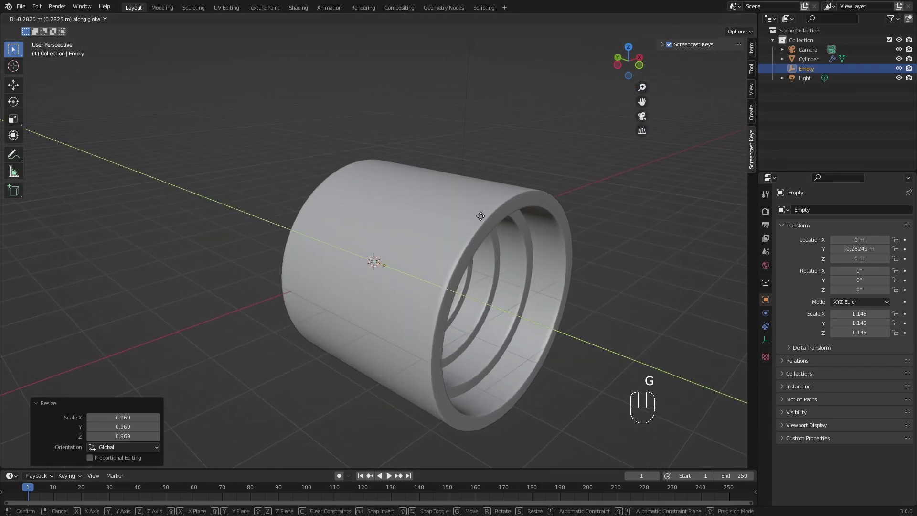
left_click(526, 232)
scroll(526, 232, "down", 5)
middle_click_drag(524, 232, 423, 249, "shift")
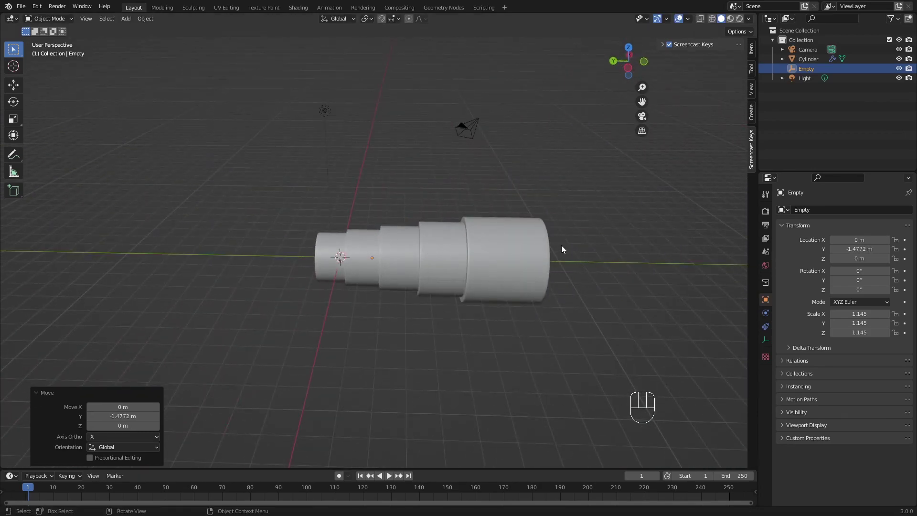
middle_click_drag(564, 245, 523, 246)
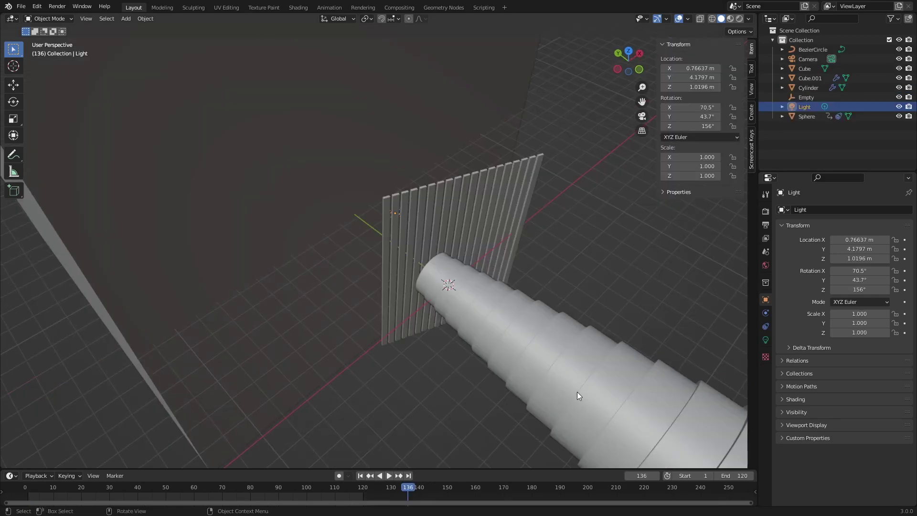
- Set the cylinder's array count to 8
middle_click_drag(577, 392, 450, 298)
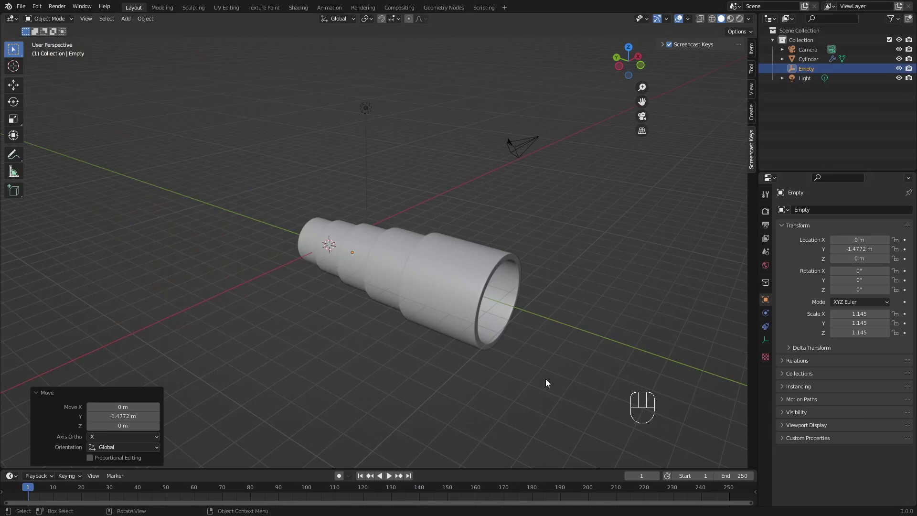
middle_click_drag(545, 379, 420, 296)
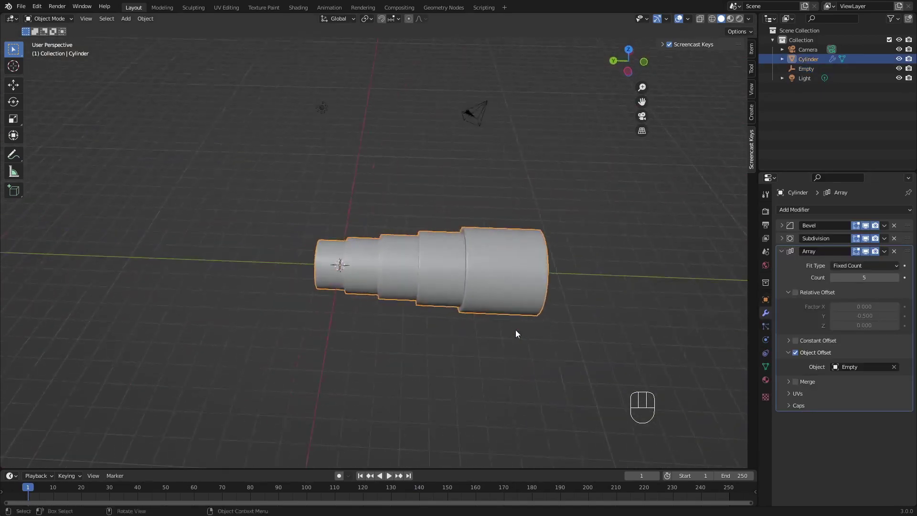
middle_click_drag(515, 330, 464, 306)
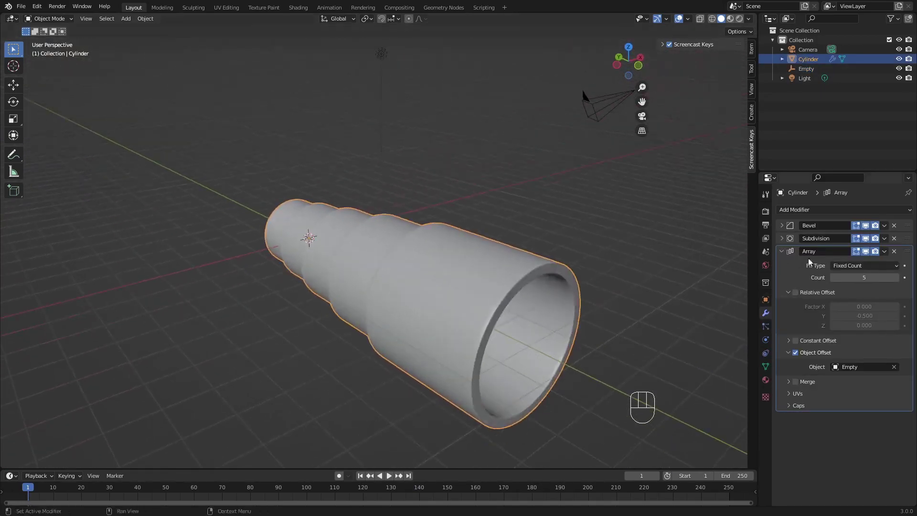
left_click(864, 277)
type("8")
key("Return")
scroll(483, 309, "down", 6)
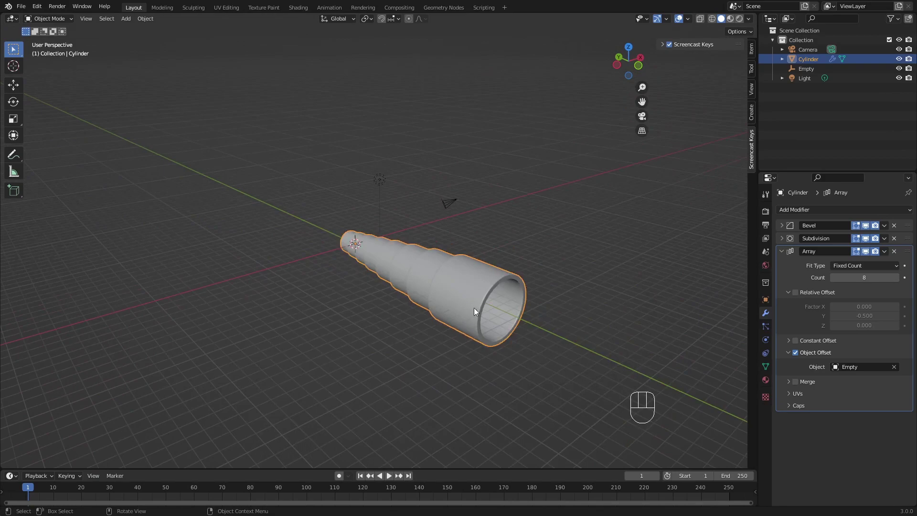
- Raise the array count to 9 and increase it by one more
left_click(896, 278)
middle_click_drag(693, 306, 408, 261)
middle_click_drag(347, 249, 386, 263)
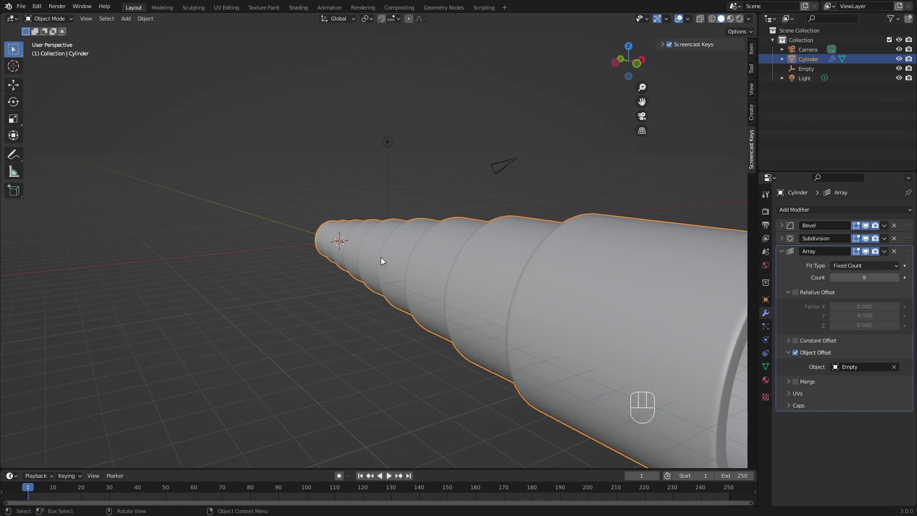
middle_click_drag(380, 257, 277, 241, "shift")
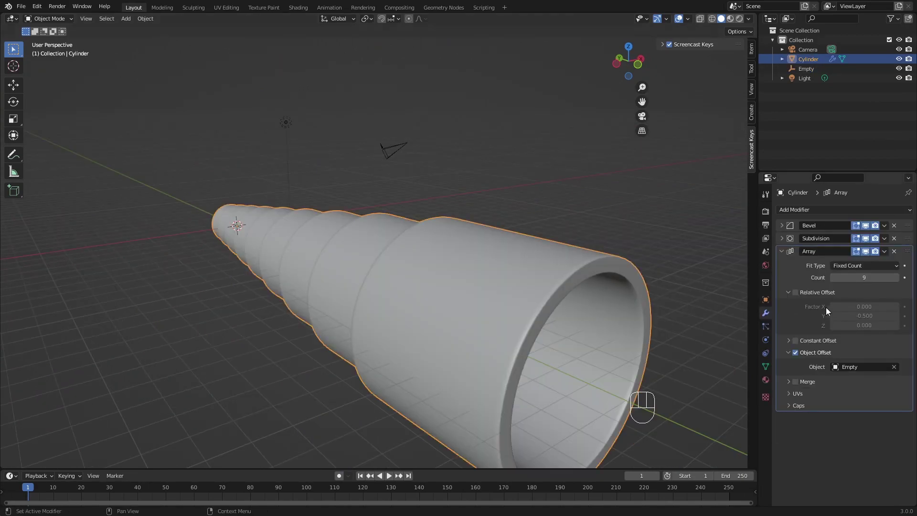
left_click(896, 278)
middle_click_drag(688, 315, 509, 292)
- Select the empty and move it back about 0.55 m along Y so the cylinder segments sit closer together
left_click(268, 231)
middle_click_drag(360, 236, 433, 267)
key("g")
key("y")
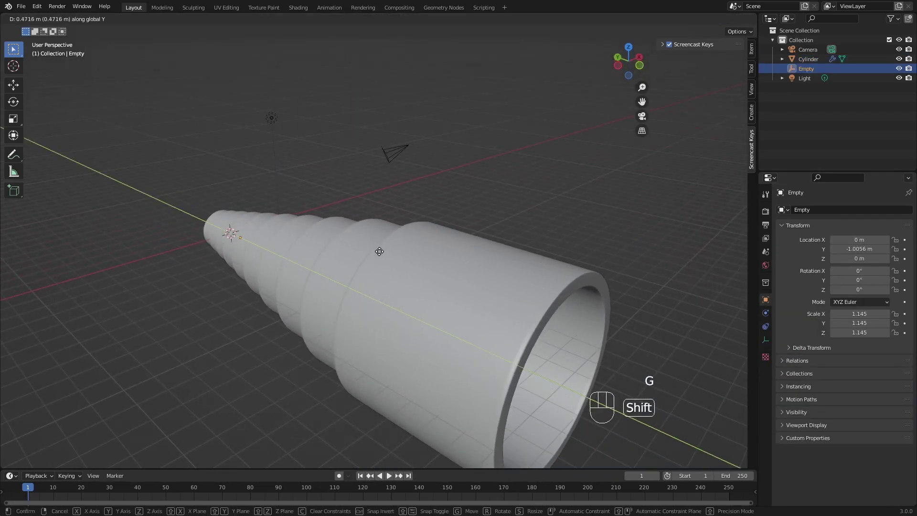
left_click(377, 250)
mouse_move(377, 250)
middle_mouse_down()
mouse_move(463, 294)
mouse_move(356, 227)
mouse_move(363, 259)
middle_mouse_up()
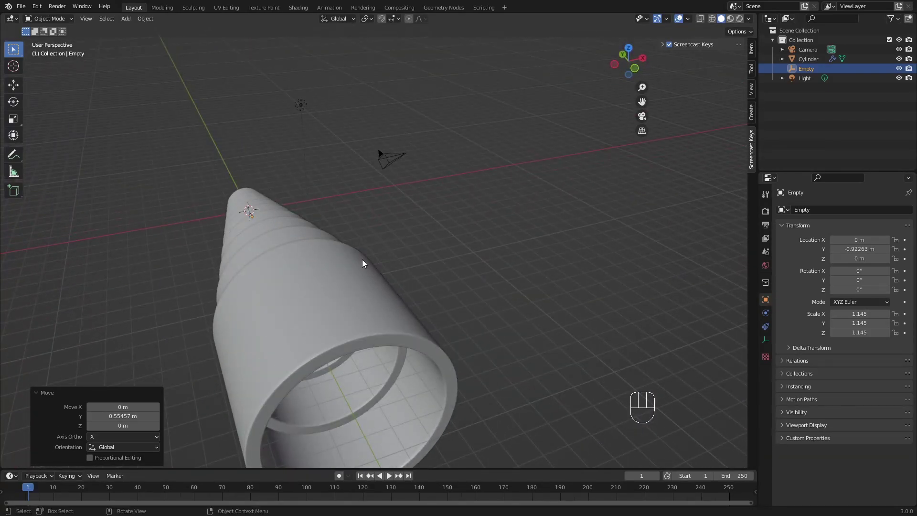
- Select the camera and align the active camera to the front view
key("KP_1")
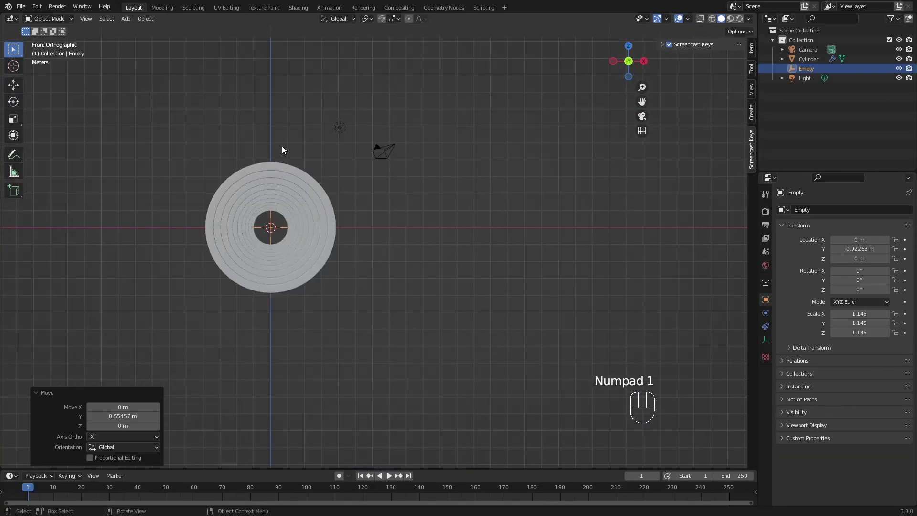
left_click(386, 144)
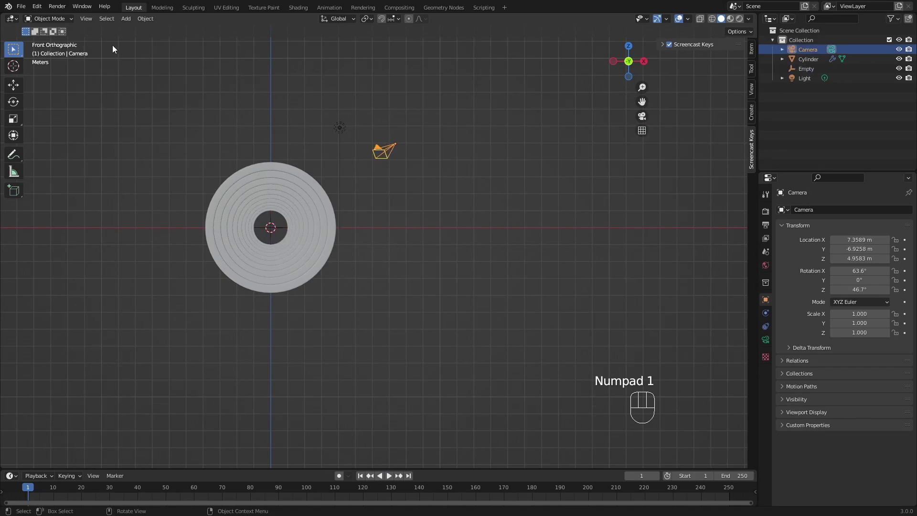
left_click(88, 19)
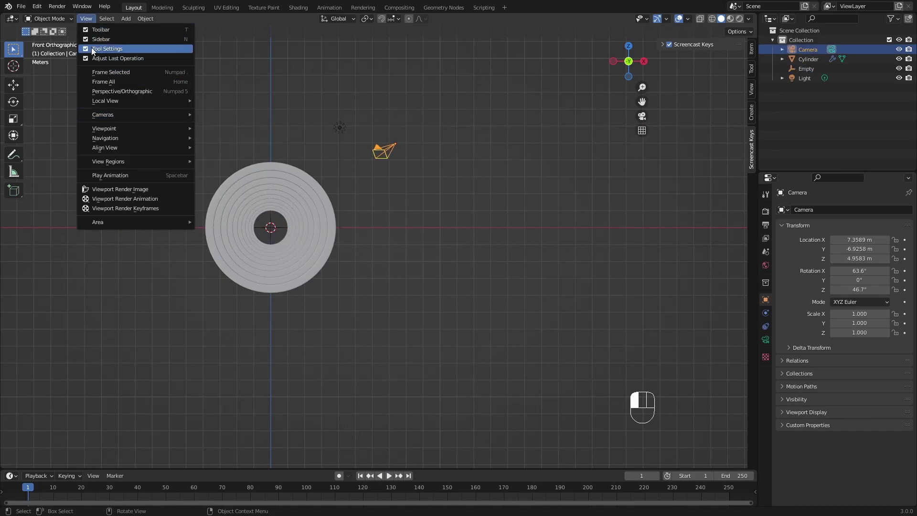
mouse_move(116, 147)
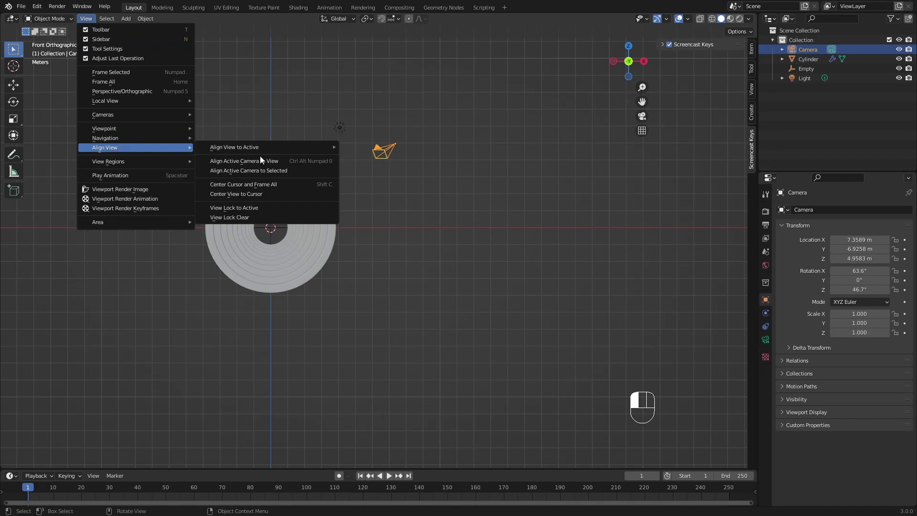
left_click(291, 162)
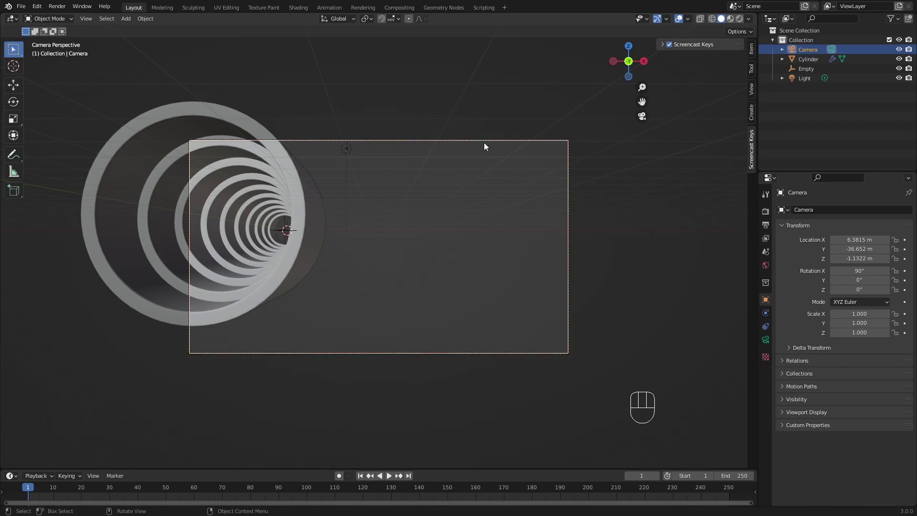
scroll(480, 156, "down", 1)
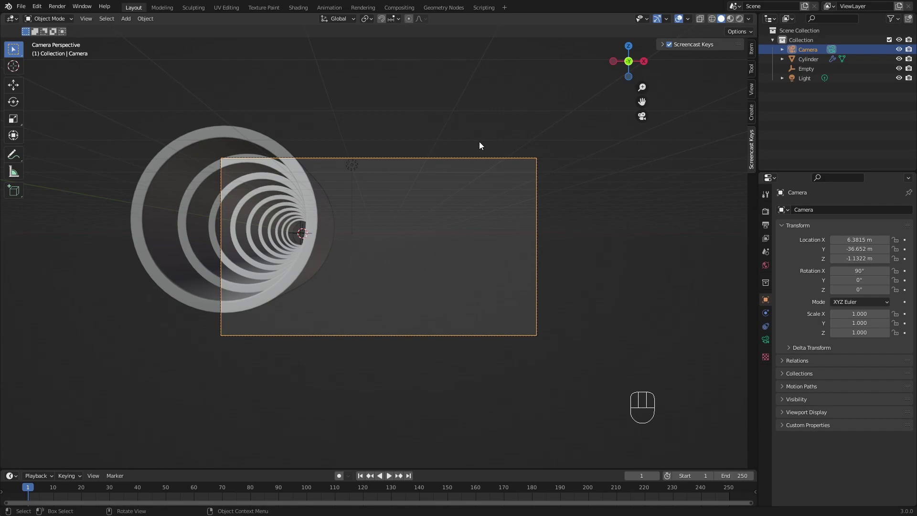
- Centre the camera on the tube by setting its X and Z location to 0 m
left_click(751, 48)
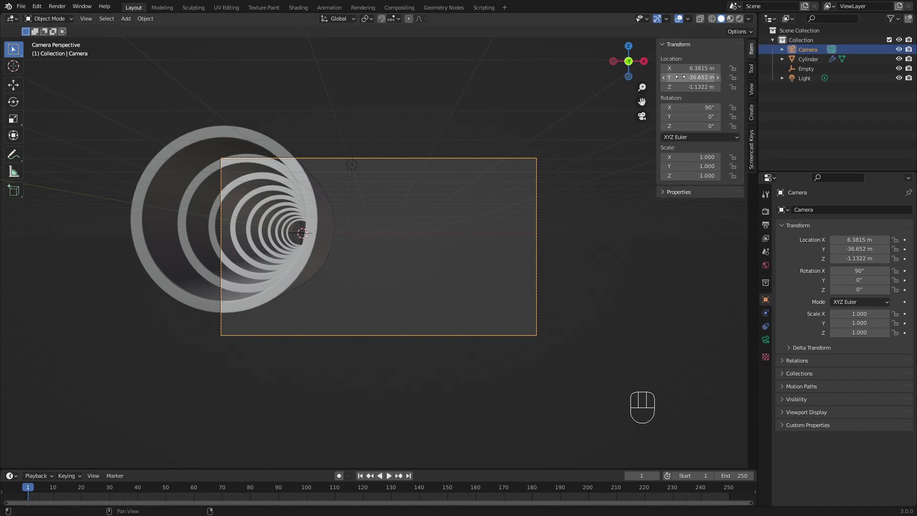
key("ctrl+z")
key("ctrl+z")
key("ctrl+z")
left_click(697, 86)
type("0")
key("Return")
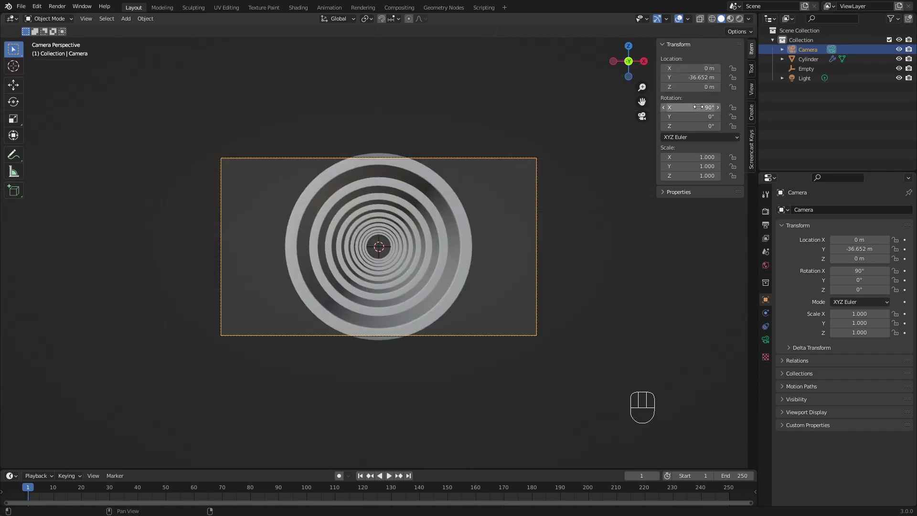
- Enter an X rotation of 90° for the camera and bring its Y location to about -11.34 m
left_click(693, 107)
type("90")
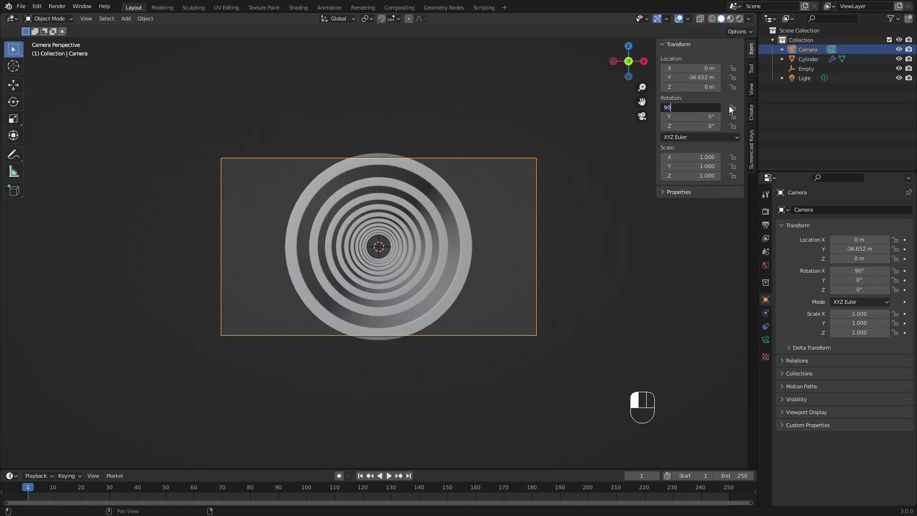
key("Return")
mouse_move(697, 80)
left_mouse_down()
mouse_move(728, 79)
mouse_move(701, 78)
left_mouse_up()
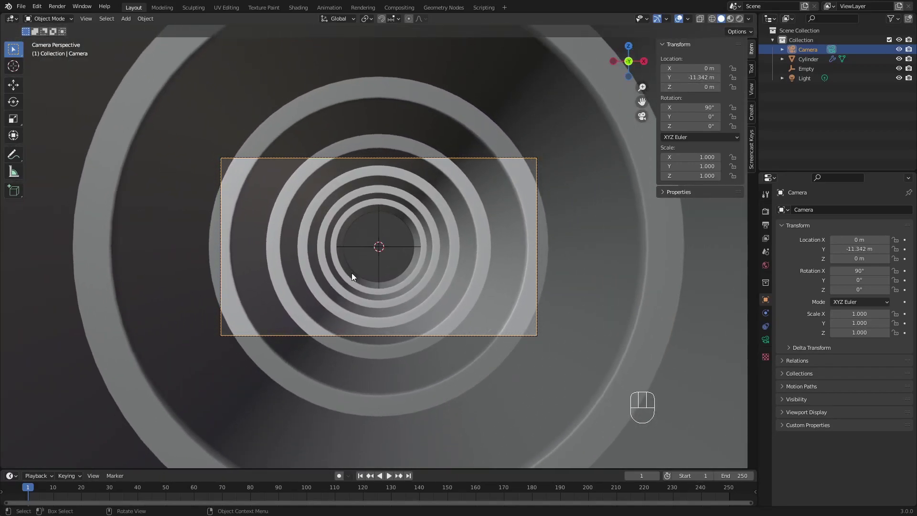
- Add a UV sphere at the origin inside the tube
left_click(397, 246)
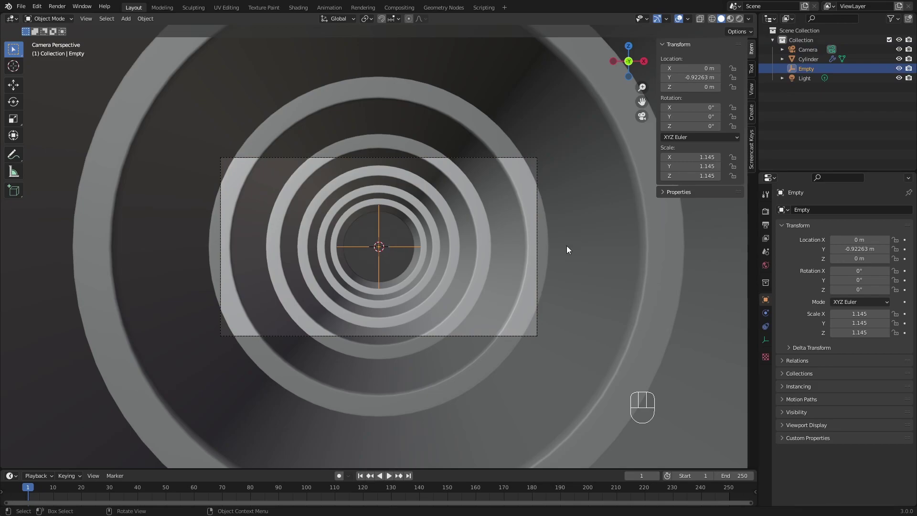
middle_click_drag(567, 245, 489, 205)
scroll(489, 205, "up", 4)
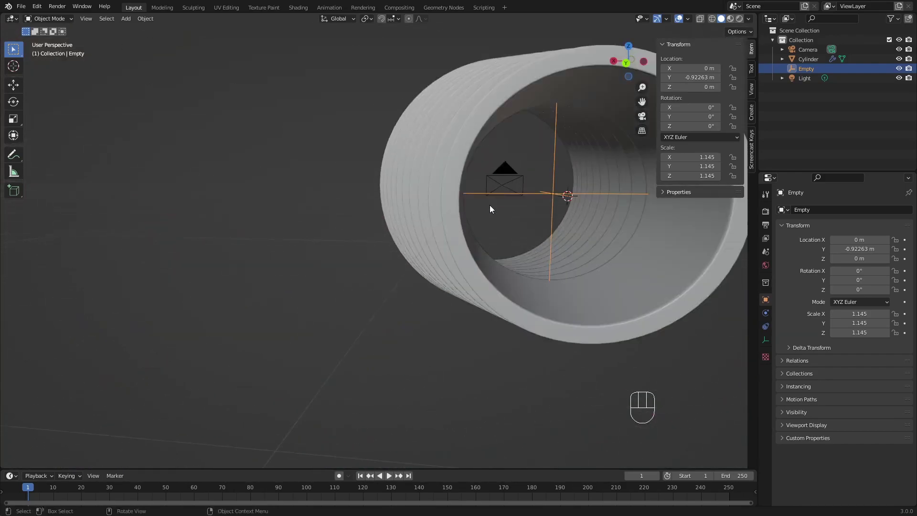
key("shift+a")
mouse_move(495, 111)
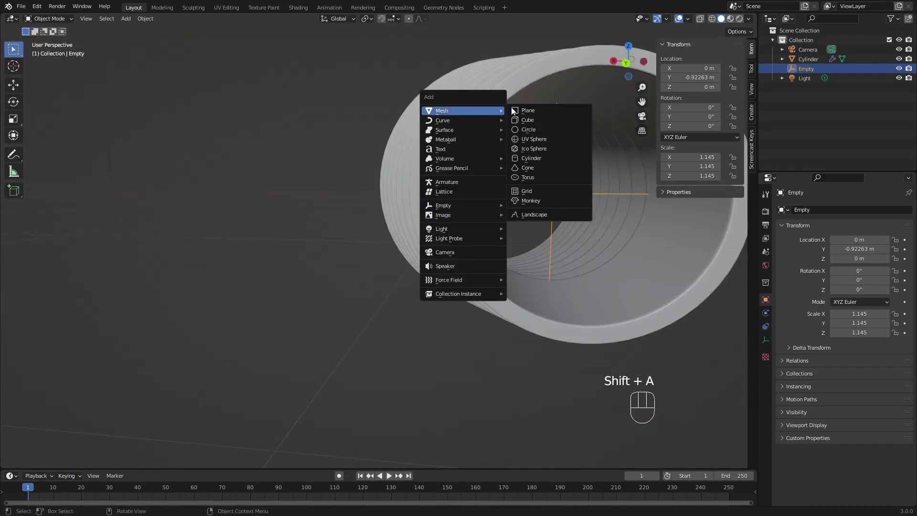
left_click(549, 138)
middle_click_drag(647, 194, 455, 190, "shift")
scroll(443, 190, "up", 6)
scroll(443, 190, "down", 6)
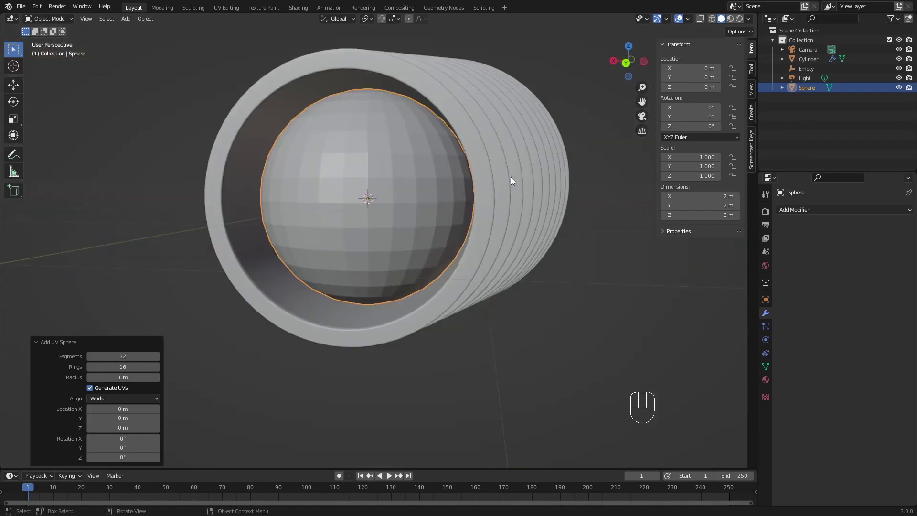
- Scale the sphere down to about 0.28 and shade it smooth
key("s")
left_click(382, 191)
right_click(381, 191)
left_click(380, 191)
middle_click_drag(382, 191, 618, 196)
key("s")
left_click(470, 182)
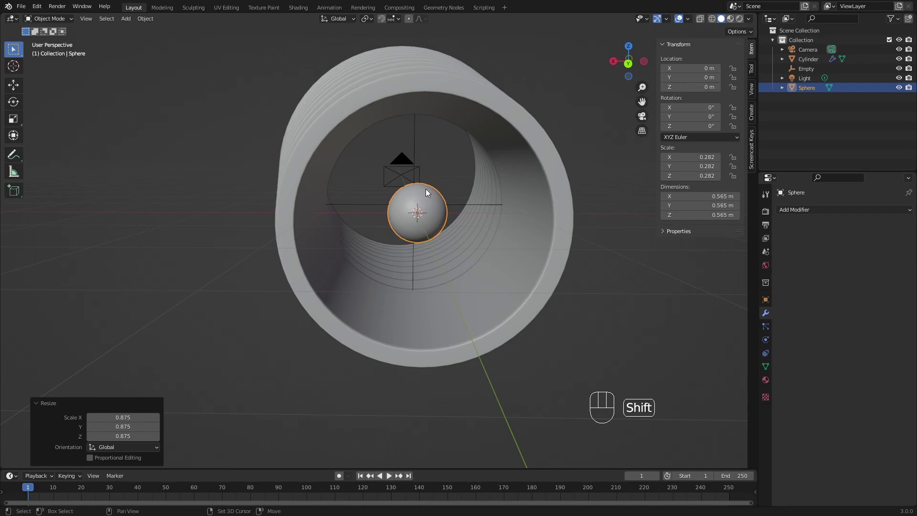
- Add a Bezier circle at the origin, rotate it 90° about X, and scale it to about 0.72 around the sphere
key("shift+a")
mouse_move(395, 199)
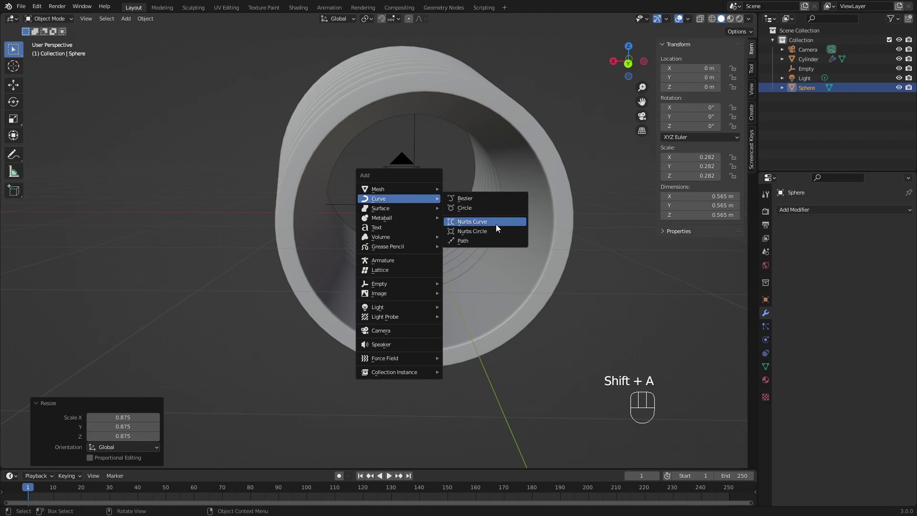
left_click(482, 209)
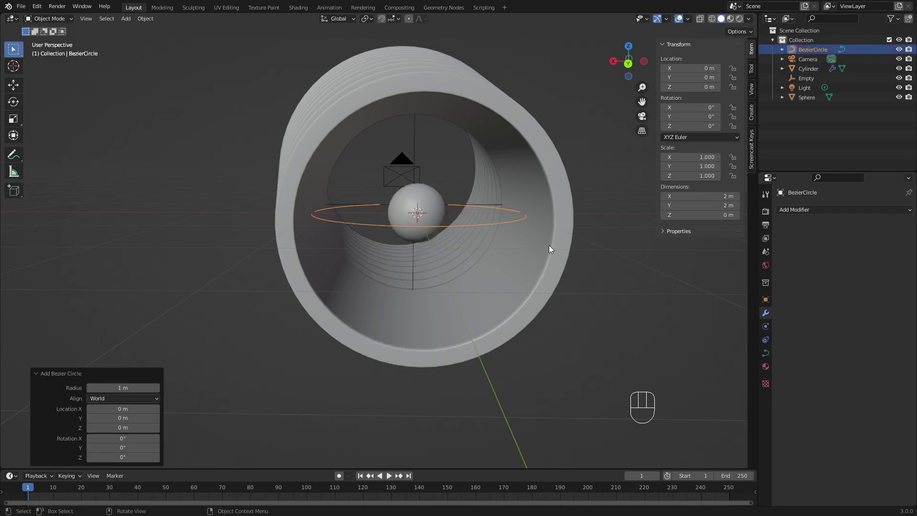
key("r")
type("yx90")
key("Return")
key("s")
left_click(509, 258)
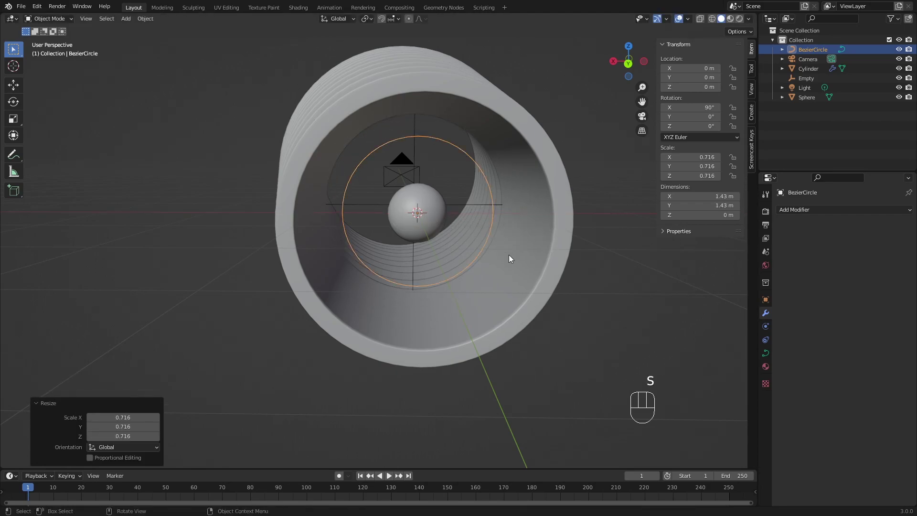
- Add a Follow Path constraint to the sphere and pick the Bezier circle as its target
left_click(425, 202)
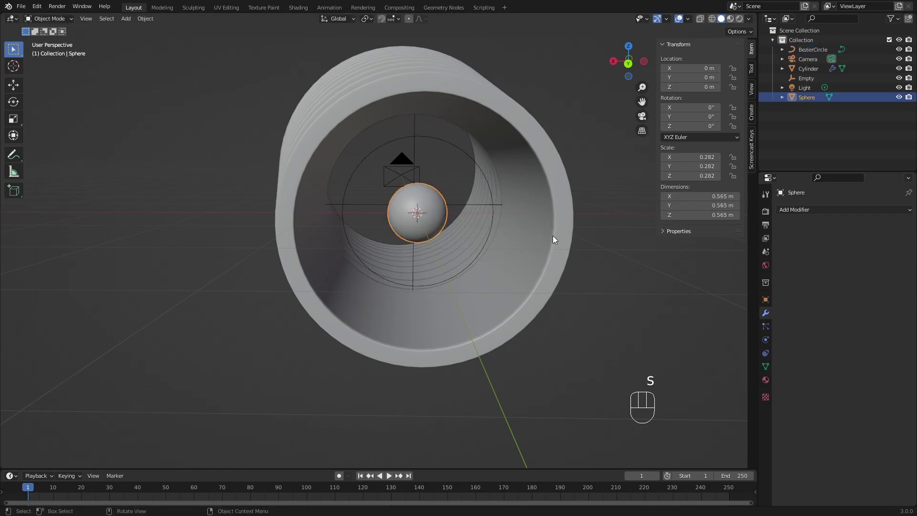
left_click(764, 350)
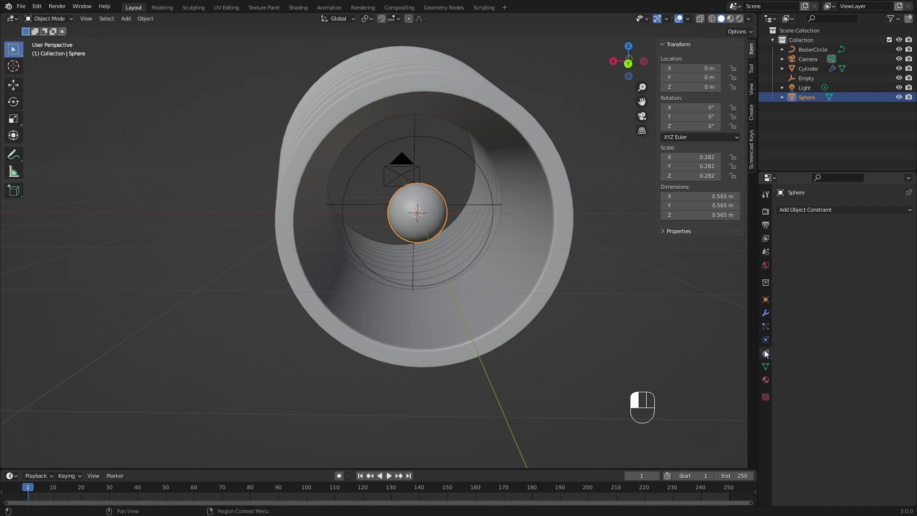
left_click(867, 210)
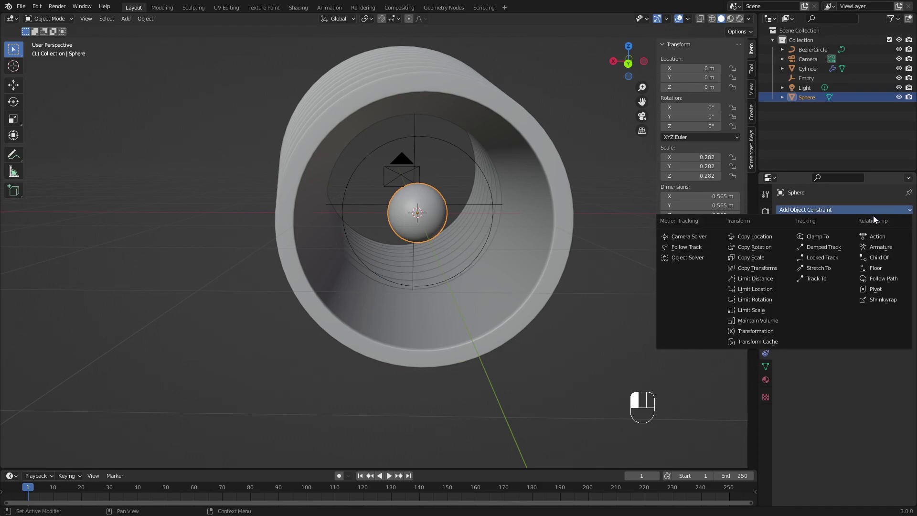
left_click(891, 278)
left_click(894, 240)
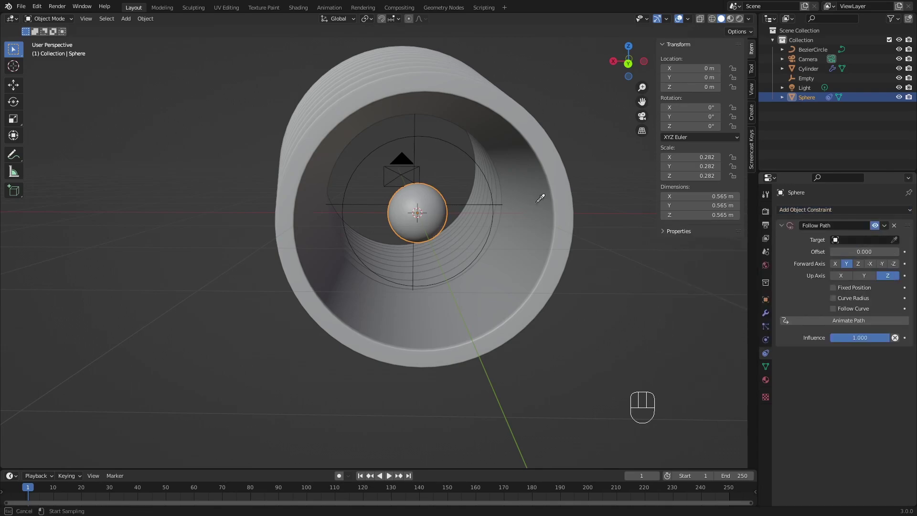
left_click(456, 146)
middle_click_drag(444, 273, 439, 257)
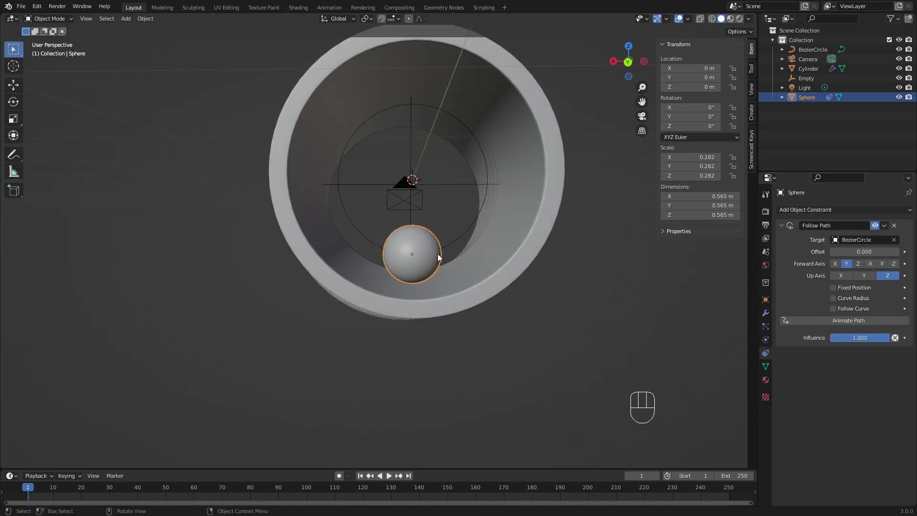
- Scale the Bezier circle by about 0.999 in front view to fit the sphere against the tube's inner wall
key("KP_1")
scroll(427, 200, "up", 8)
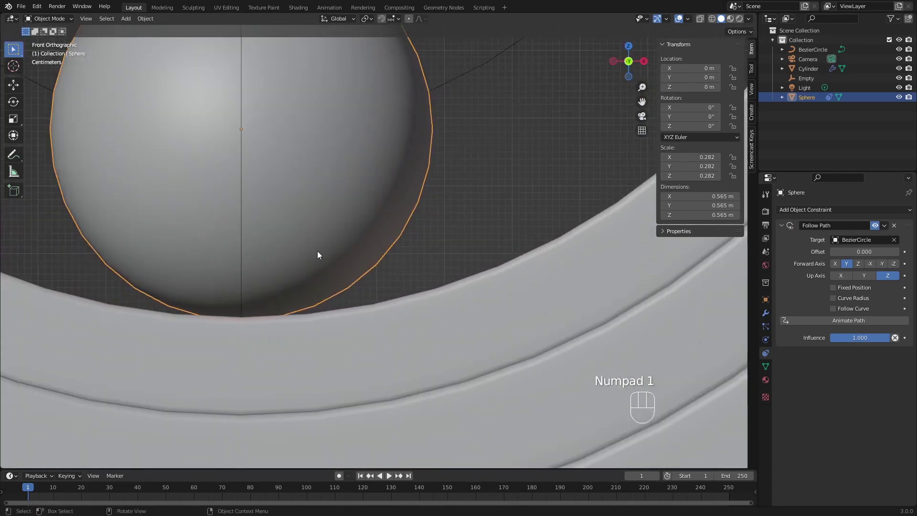
scroll(296, 277, "down", 2)
left_click(466, 134)
scroll(430, 143, "down", 6)
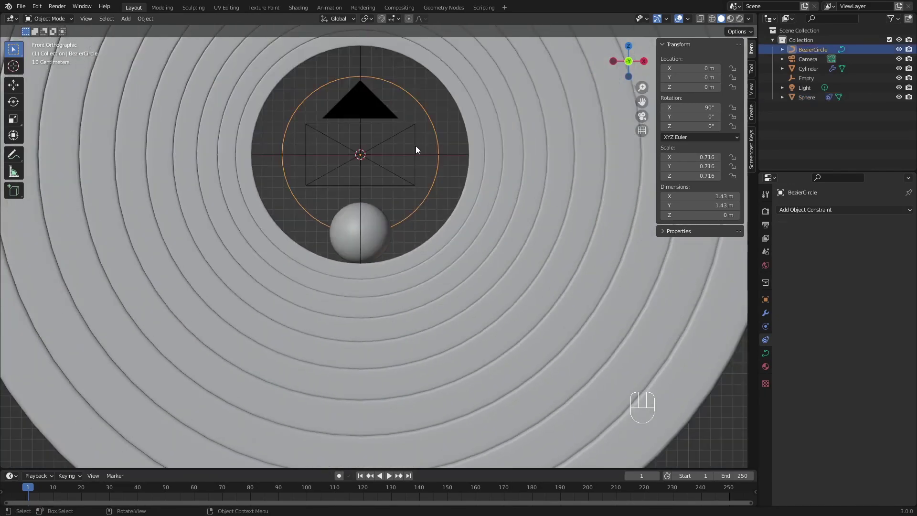
scroll(421, 148, "up", 4)
key("s")
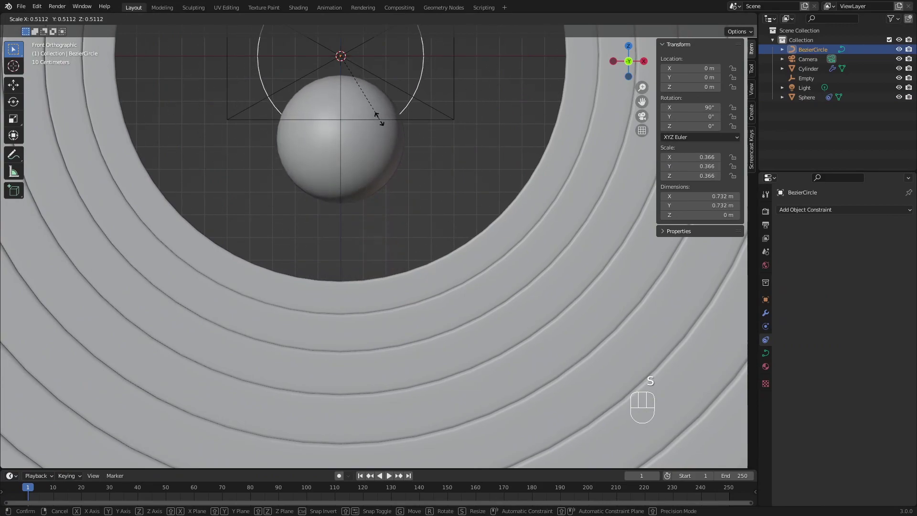
right_click(507, 208)
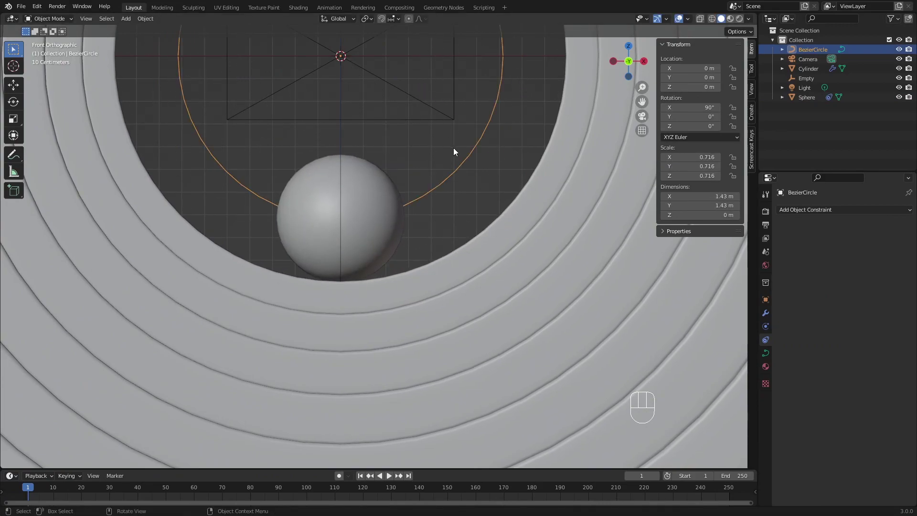
scroll(487, 129, "down", 3)
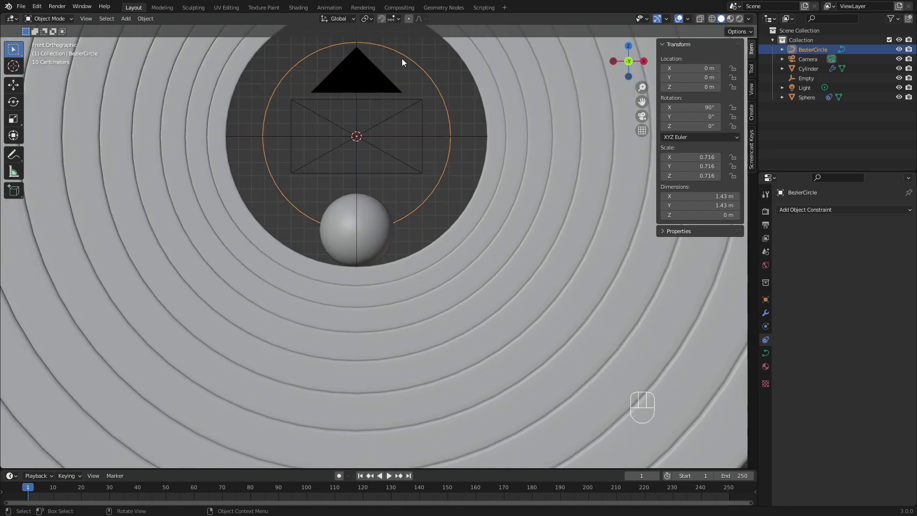
scroll(443, 174, "up", 10)
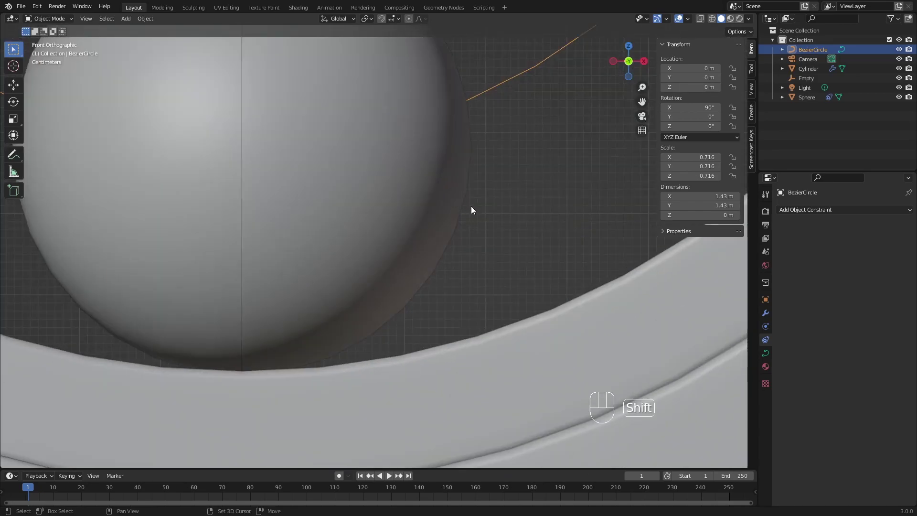
key("s")
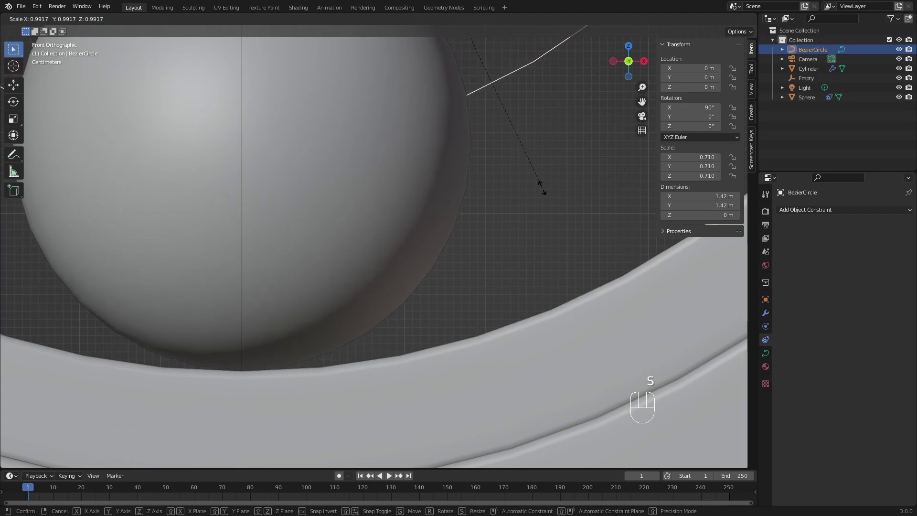
left_click(544, 191)
- Enlarge the timeline area and set the animation's end frame to 60
scroll(516, 195, "down", 5)
scroll(501, 183, "down", 8)
middle_click_drag(501, 184, 429, 206)
scroll(429, 206, "up", 7)
scroll(473, 233, "down", 6)
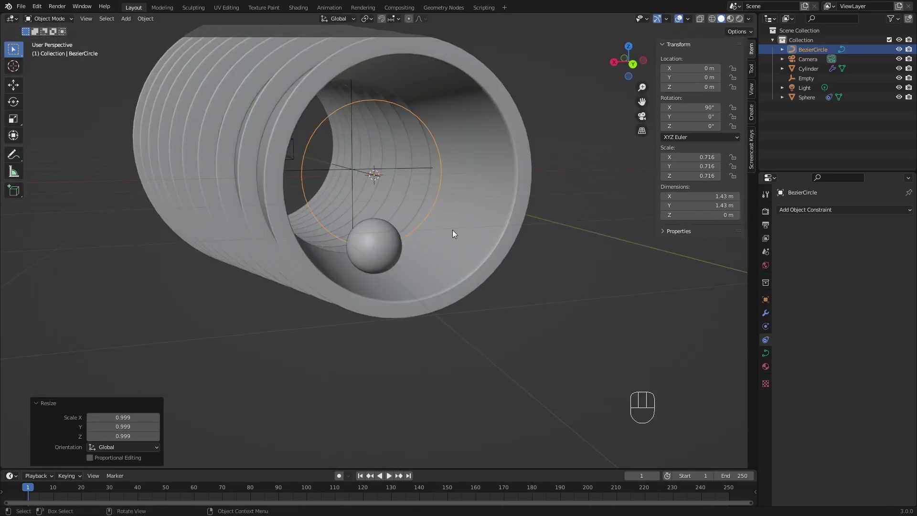
left_click_drag(439, 468, 438, 435)
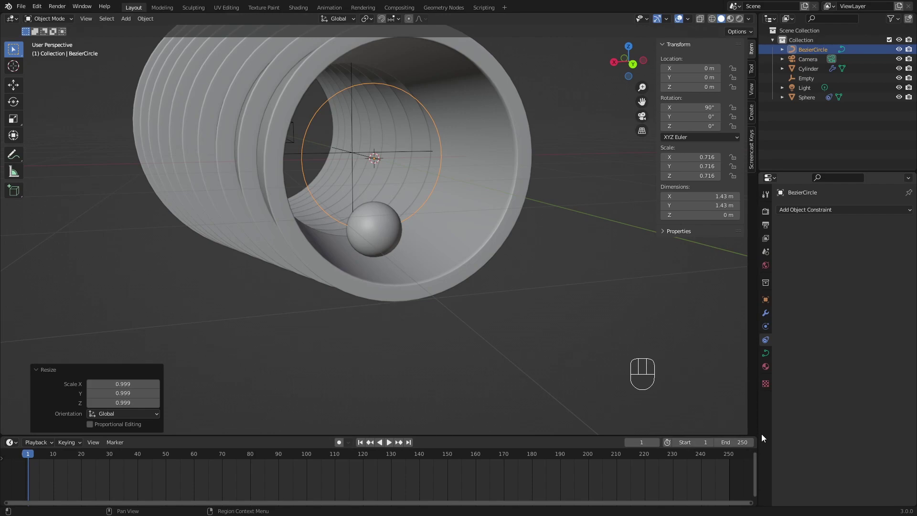
left_click(731, 442)
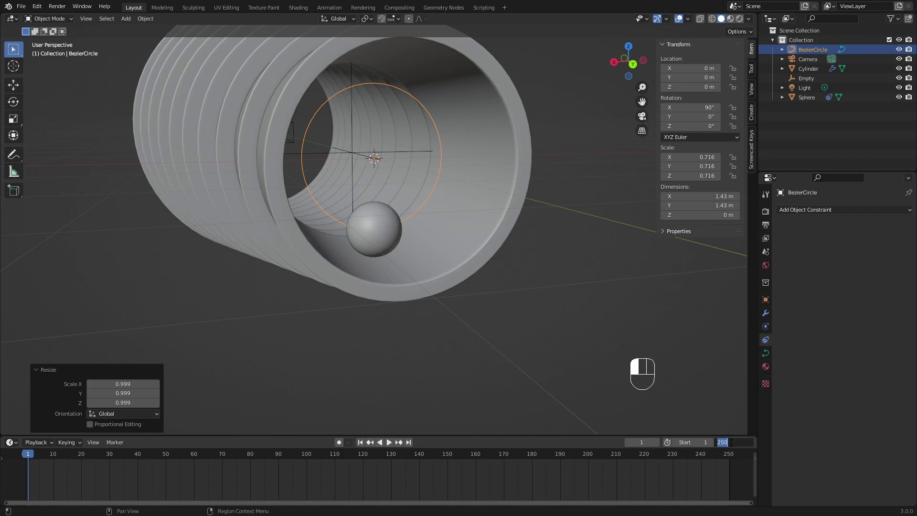
type("60")
key("Return")
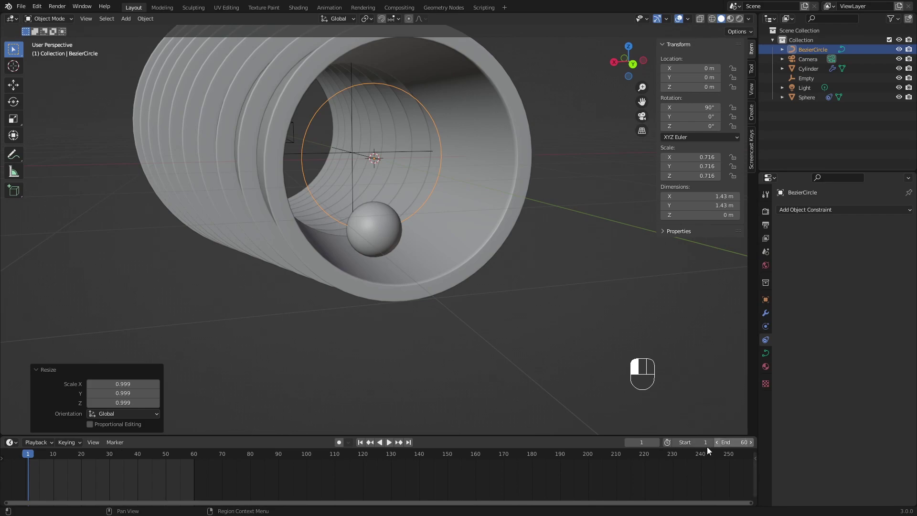
- Select the sphere, try its Follow Path offset along the circle, and reset the offset to 0
left_click(370, 228)
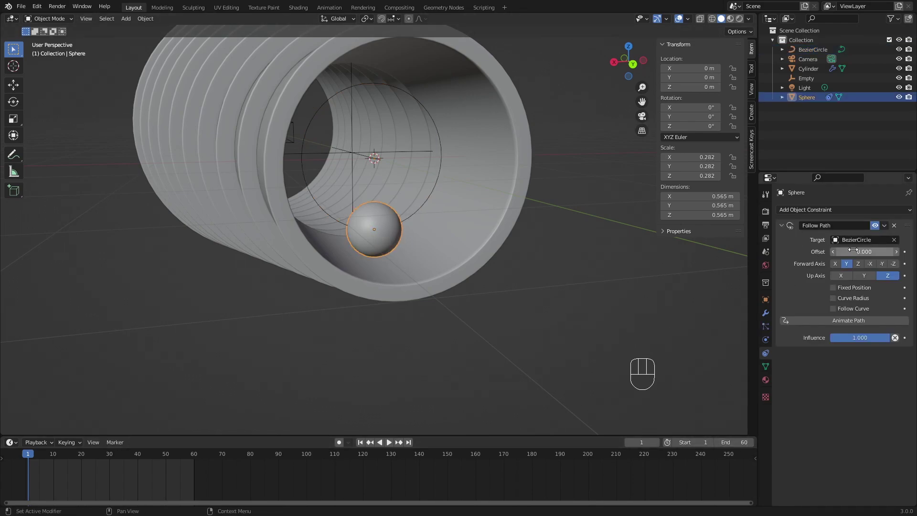
mouse_move(860, 253)
left_mouse_down()
mouse_move(915, 253)
mouse_move(866, 252)
left_mouse_up()
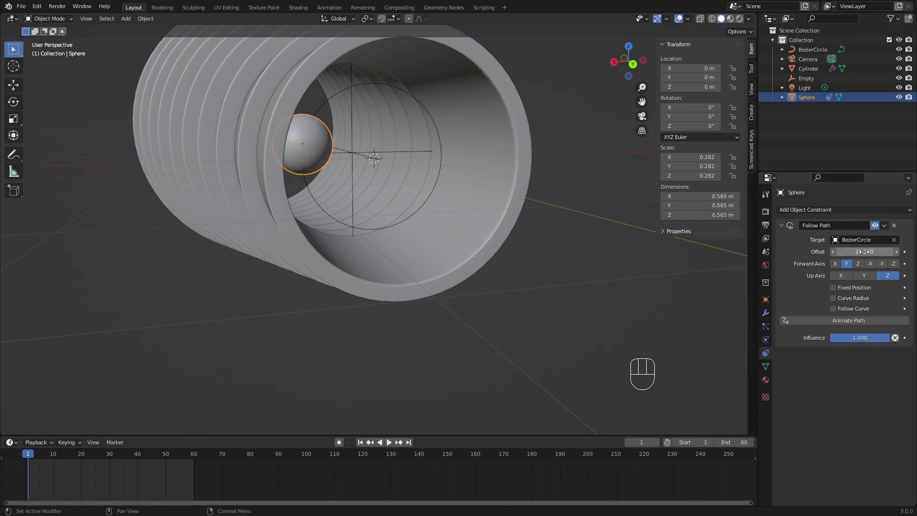
left_click_drag(861, 252, 848, 252)
left_click(848, 252)
type("0")
key("Return")
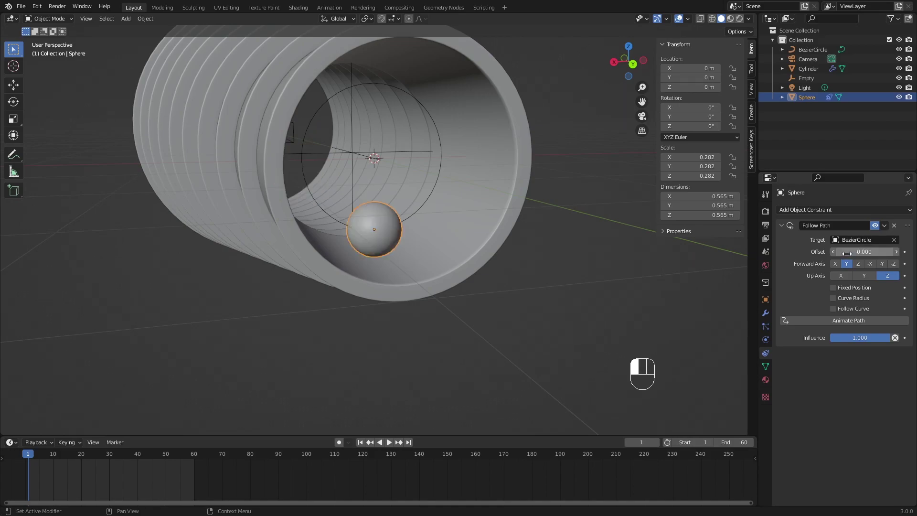
- Insert a keyframe for the sphere's Follow Path offset of 0 at frame 0
left_click(26, 456)
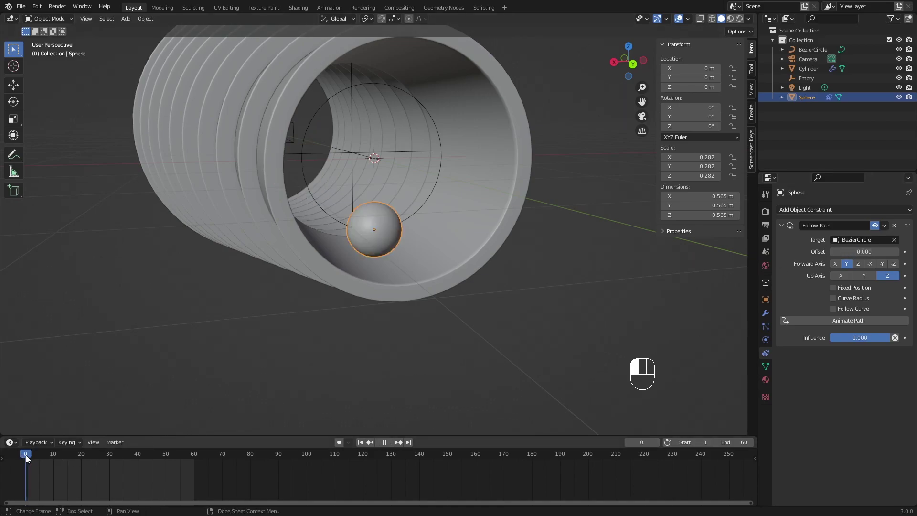
right_click(854, 250)
left_click(850, 251)
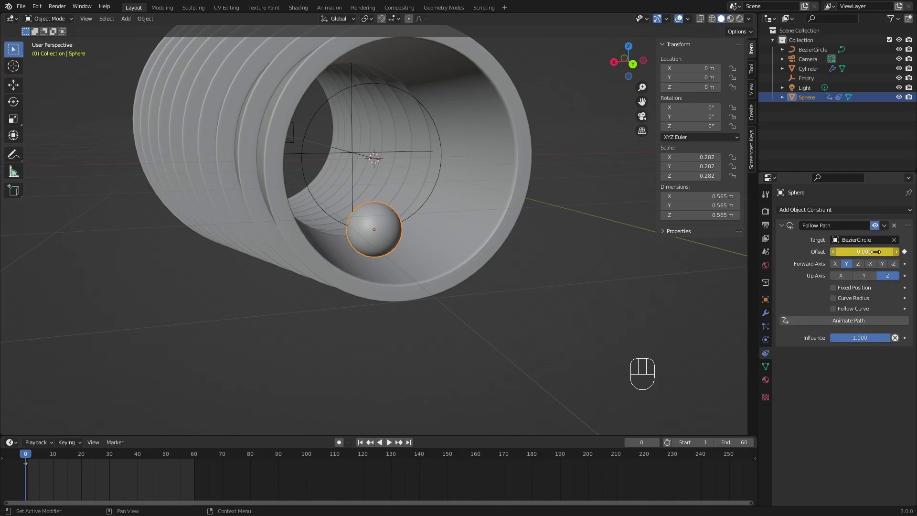
- Set the sphere's Follow Path offset to 100 at frame 60 and insert a keyframe for it
left_click(193, 457)
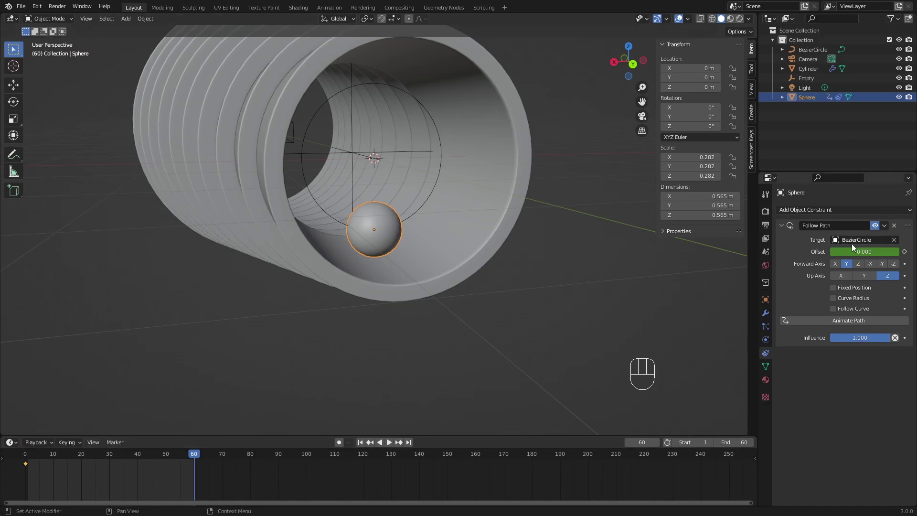
left_click(868, 251)
left_click(866, 251)
left_click_drag(866, 251, 893, 251)
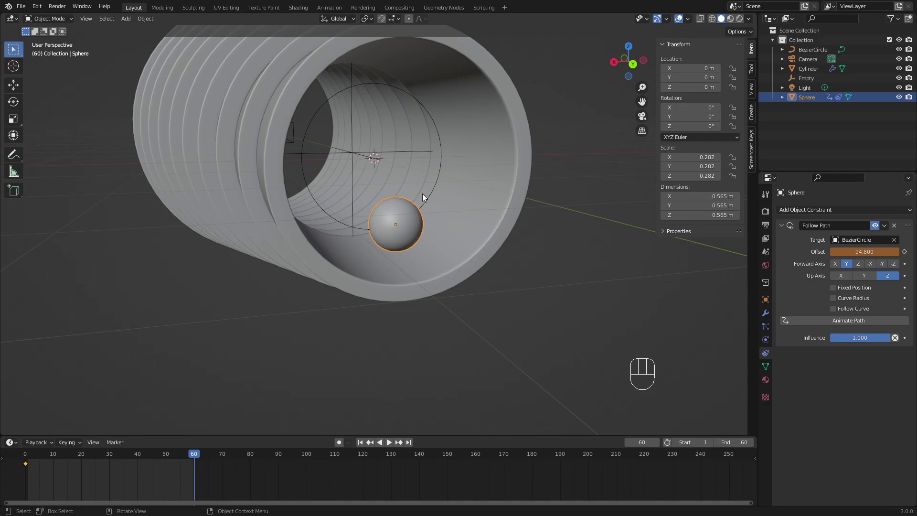
double_click(851, 252)
type("100")
key("Return")
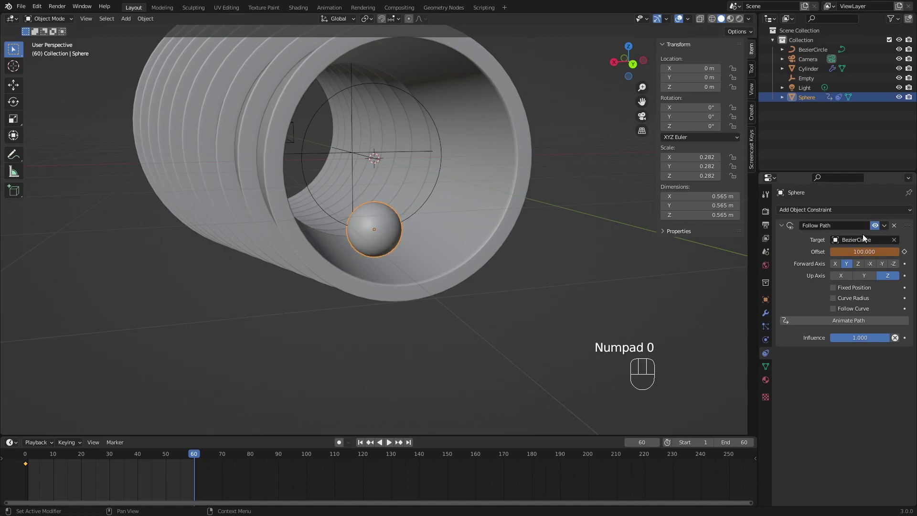
right_click(866, 256)
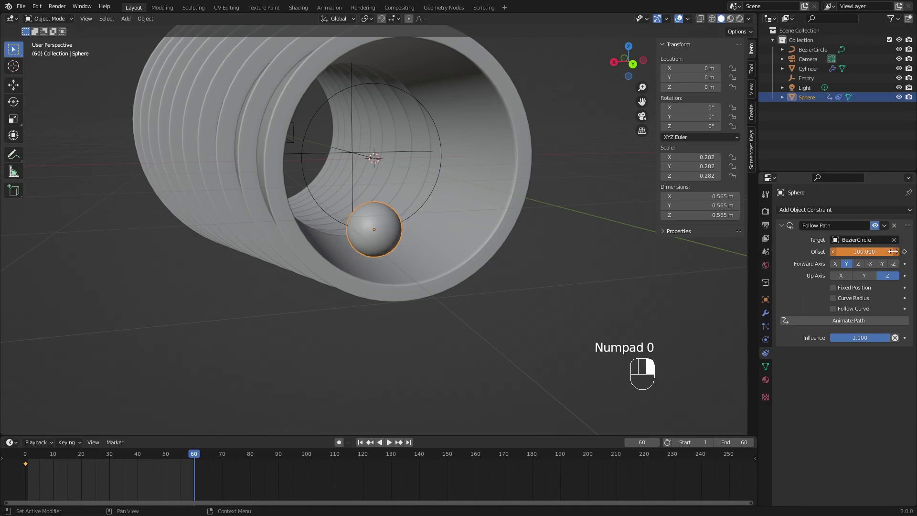
right_click(865, 252)
left_click(865, 251)
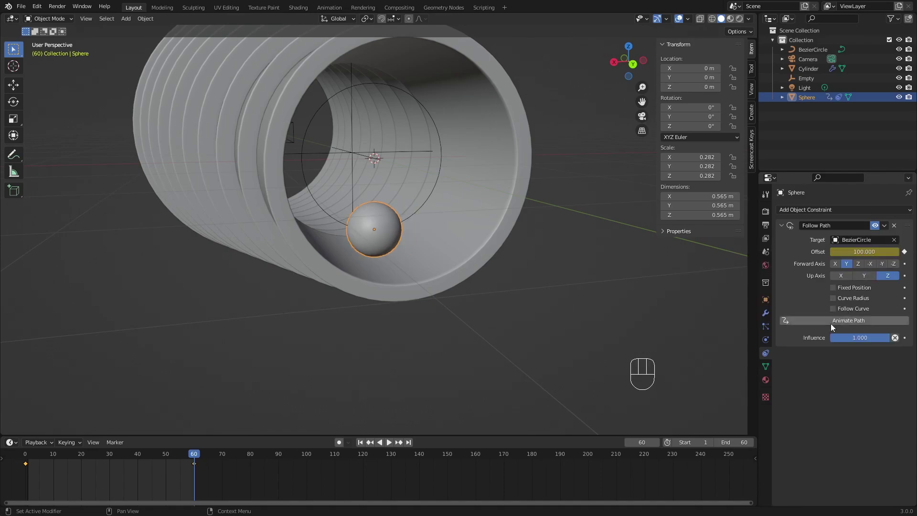
- Play the animation from the start to check the sphere's motion and speed around the circle
left_click(24, 455)
key("space")
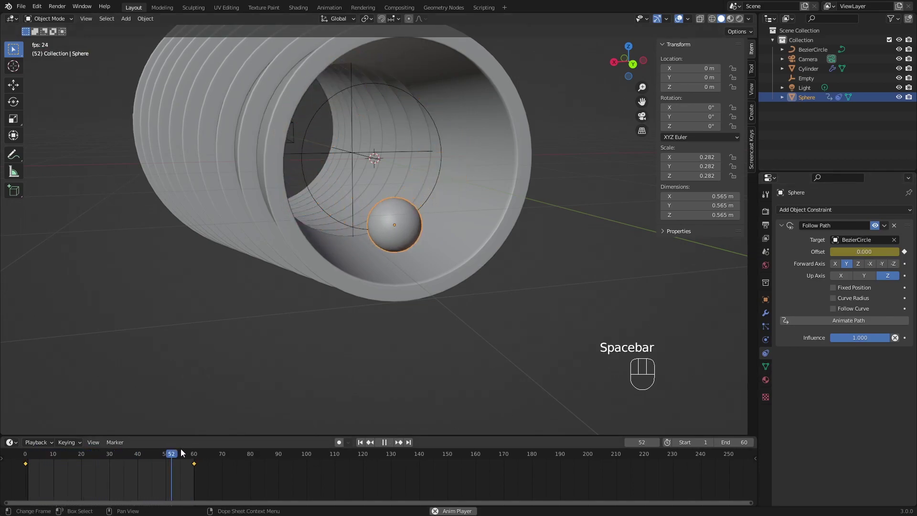
key("space")
key("space")
key("space")
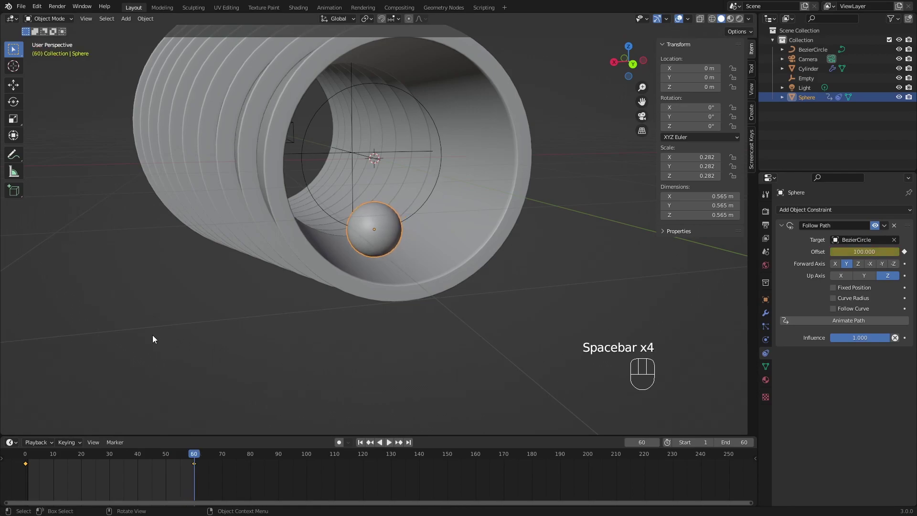
left_click(27, 455)
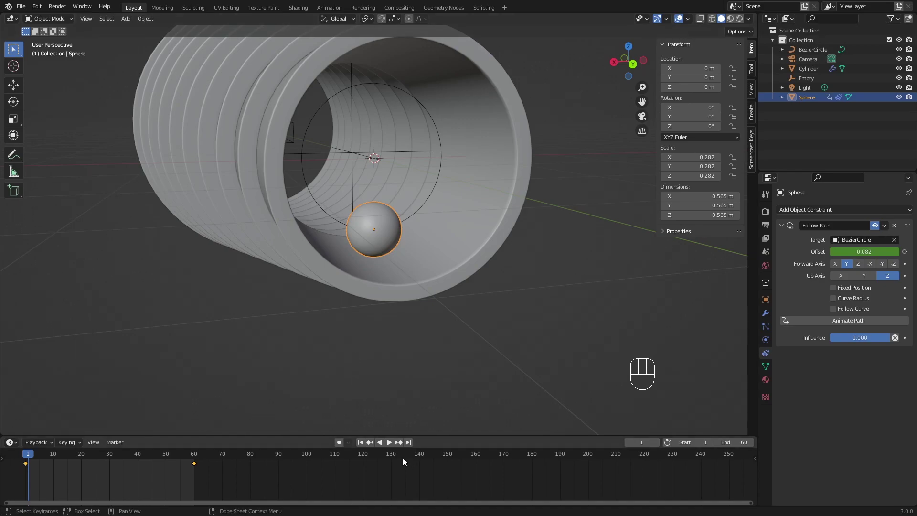
left_click(389, 443)
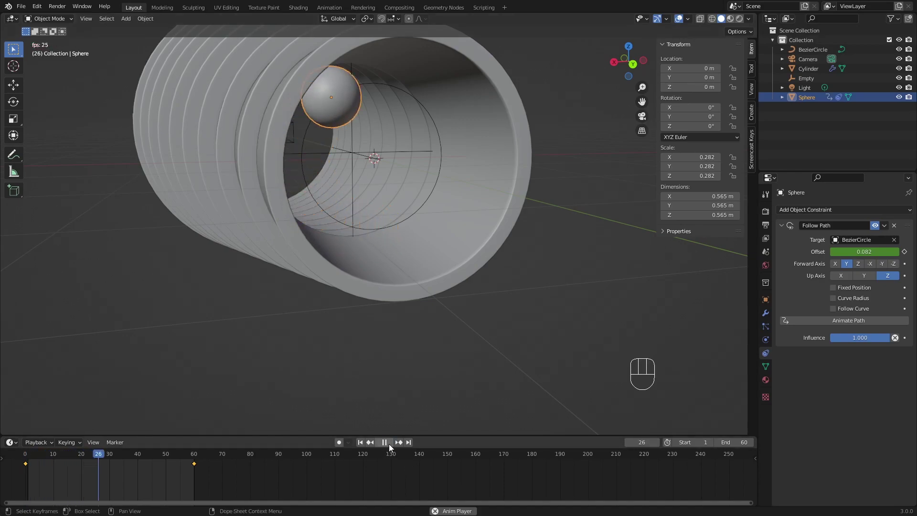
left_click(389, 444)
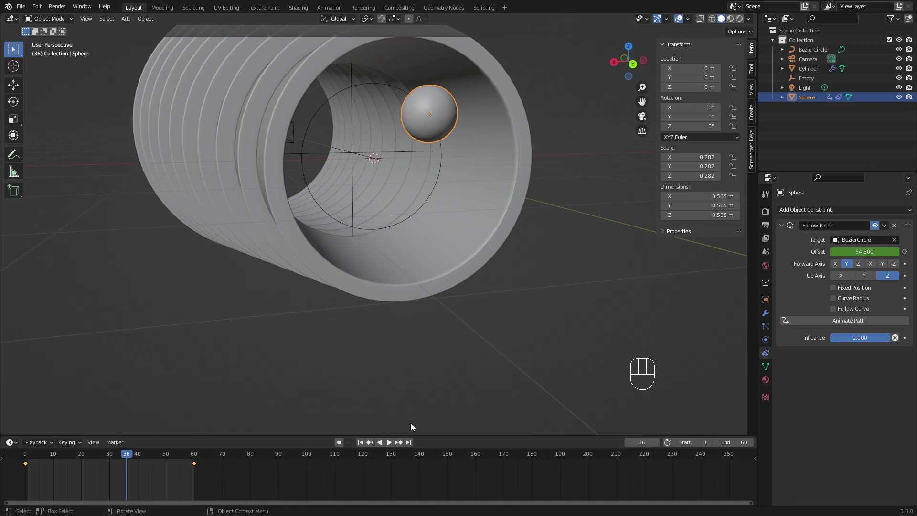
left_click(389, 442)
left_click(389, 442)
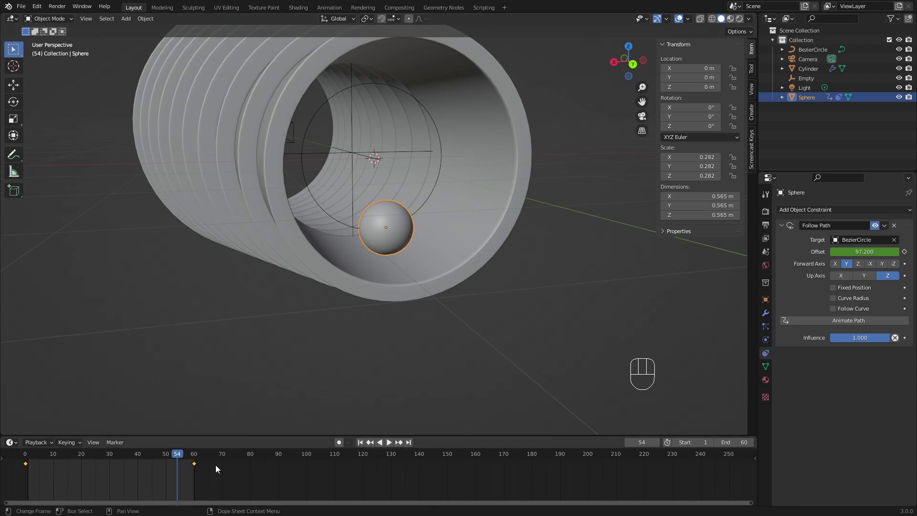
- Set all of the sphere's keyframes to Linear interpolation and play the animation to check it
key("a")
key("t")
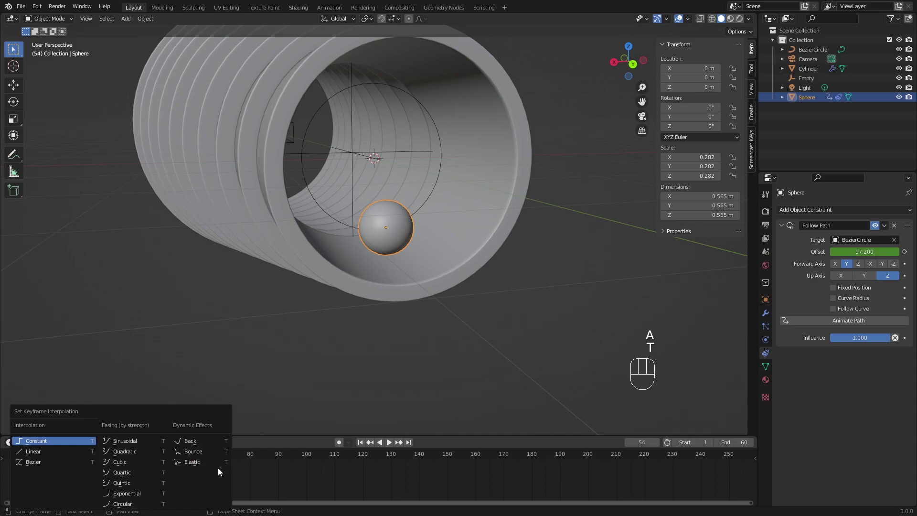
left_click(56, 452)
key("space")
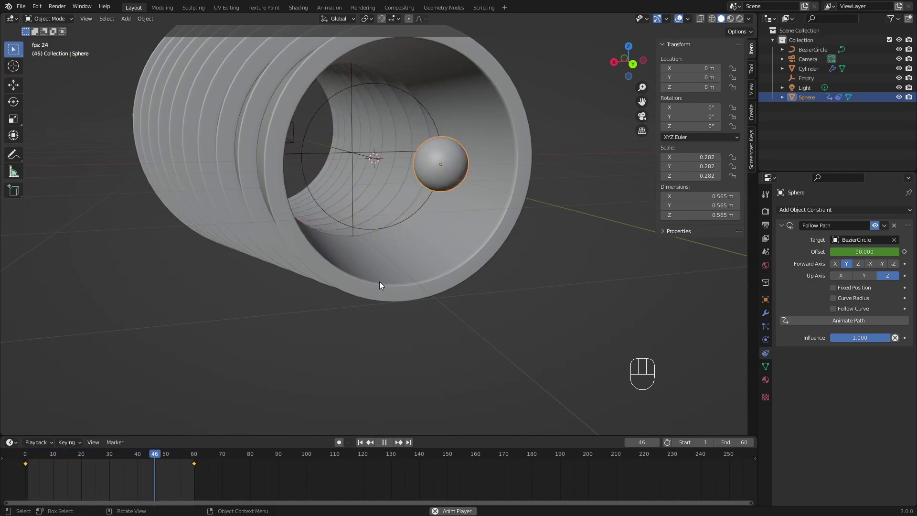
key("space")
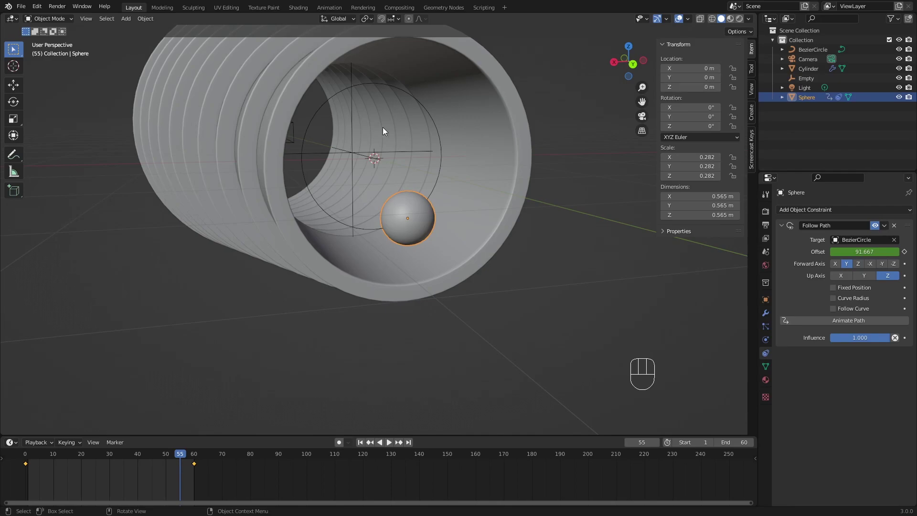
- Open the Shading workspace and set the render engine to Cycles
left_click(299, 7)
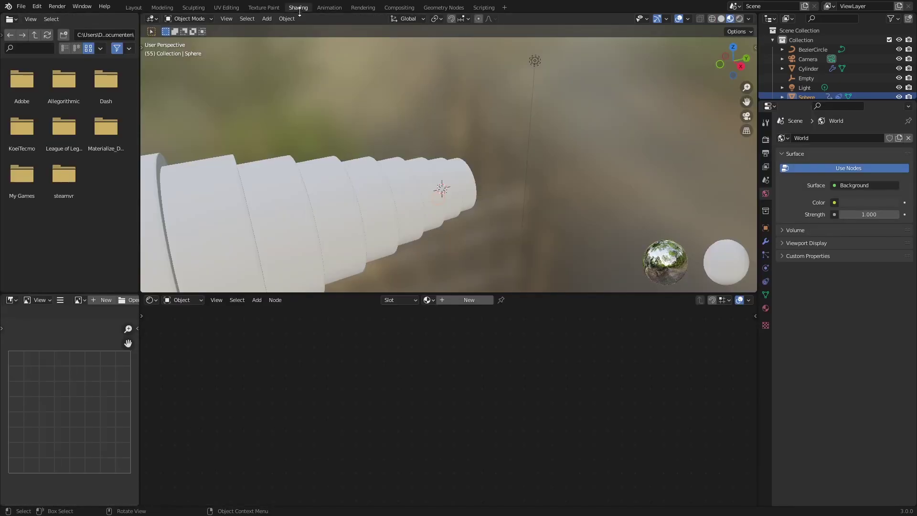
left_click(765, 139)
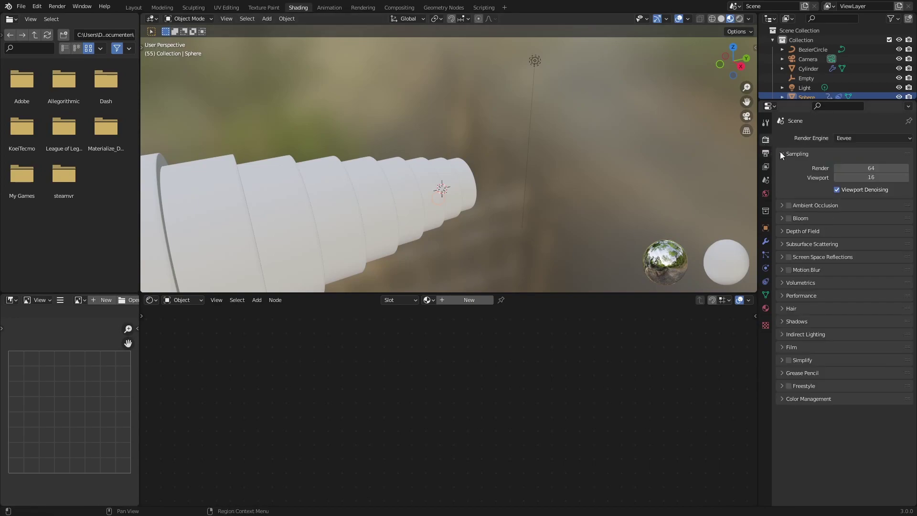
left_click(862, 138)
left_click(859, 170)
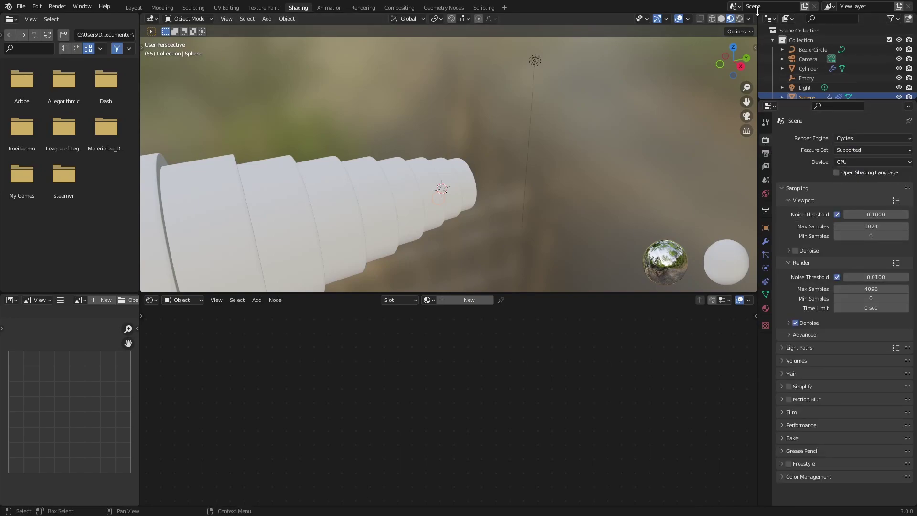
- Show the viewport in Rendered shading, looking into the wide end of the tube with the sphere
left_click(740, 18)
mouse_move(564, 181)
middle_mouse_down()
mouse_move(477, 159)
mouse_move(508, 45)
middle_mouse_up()
scroll(480, 161, "up", 7)
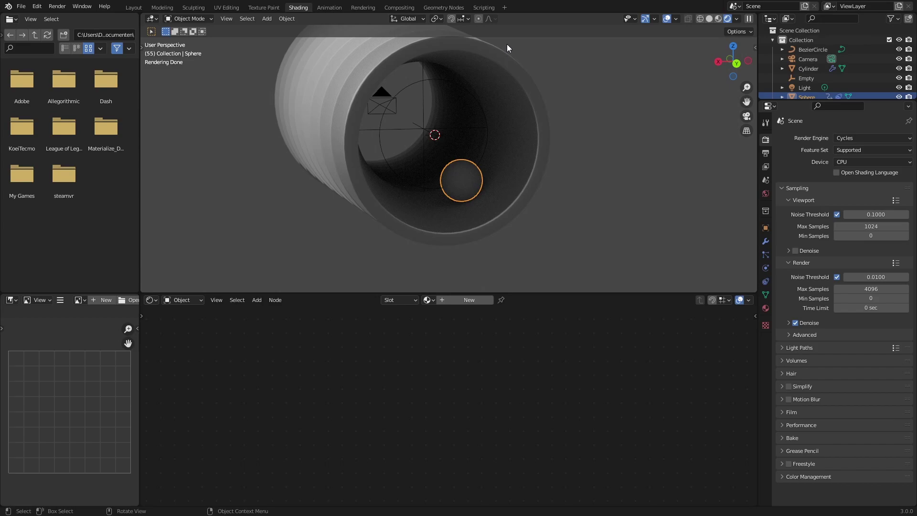
- Create a new material for the sphere with Sheen 1.000 and Roughness 0.8
left_click(477, 300)
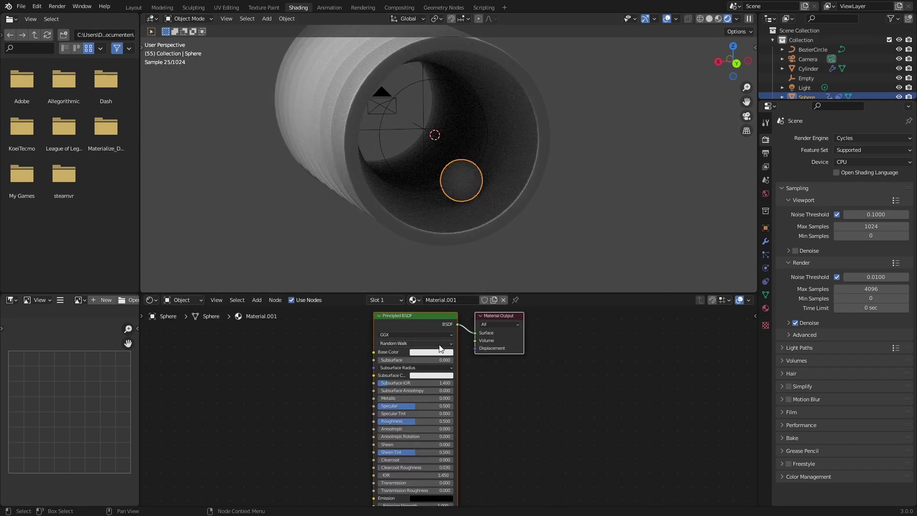
left_click_drag(403, 445, 453, 445)
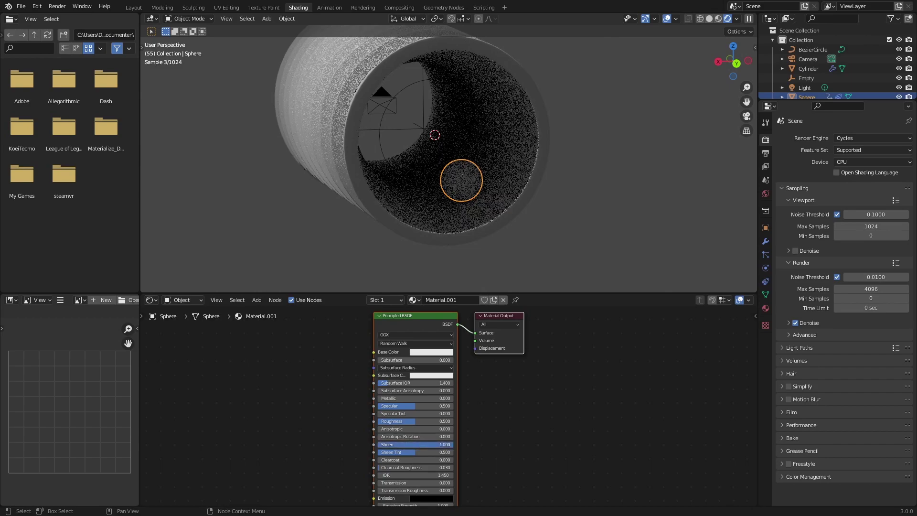
left_click(433, 421)
type(".8+")
key("Return")
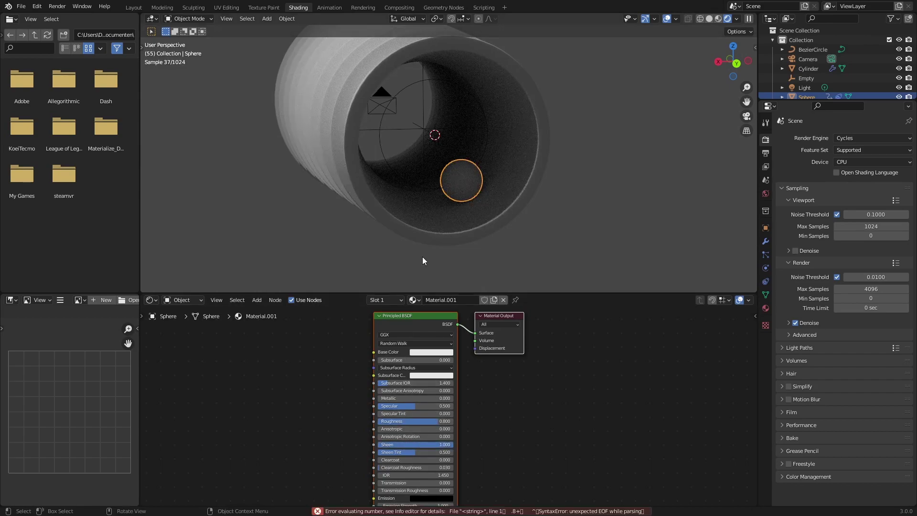
- Assign the sphere's material to the tube as well and rename it white_material_environment
left_click(379, 198)
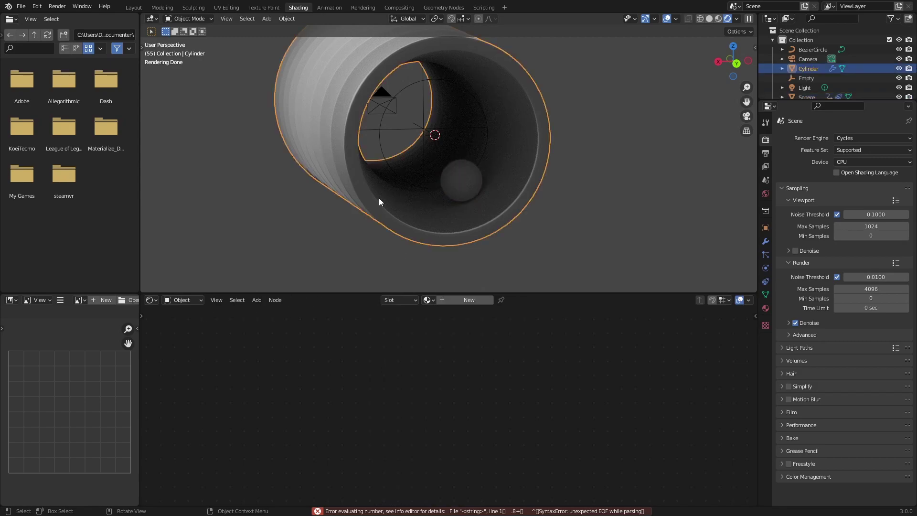
left_click(428, 300)
left_click(450, 324)
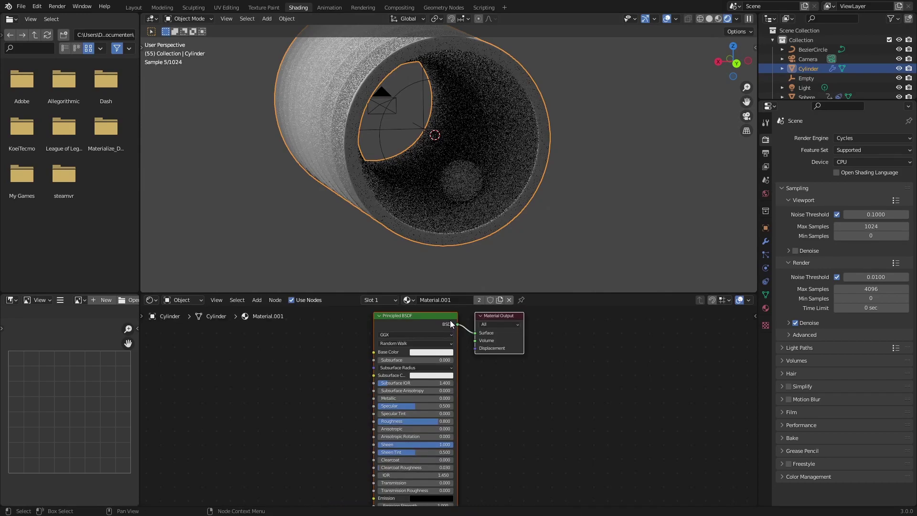
left_click(451, 300)
type("white")
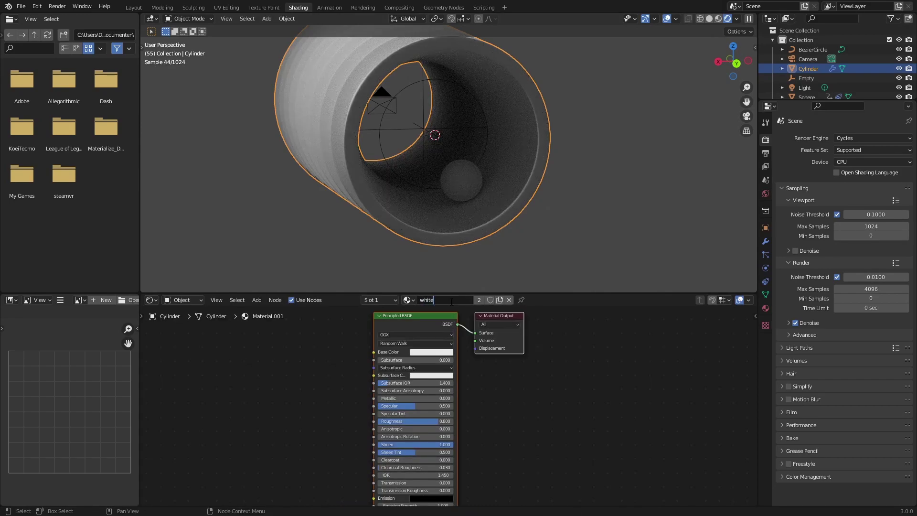
type("_material_enc")
type("ironment")
key("Return")
- Look through the camera and brighten the world background colour to near white
middle_click_drag(394, 176, 425, 177)
scroll(445, 188, "down", 6)
scroll(473, 162, "up", 4)
scroll(416, 173, "up", 4)
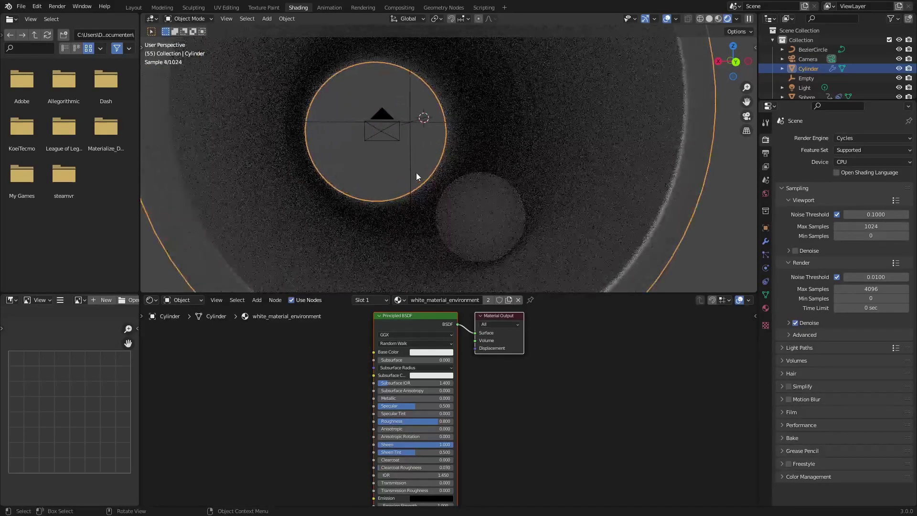
key("KP_0")
scroll(500, 139, "up", 4)
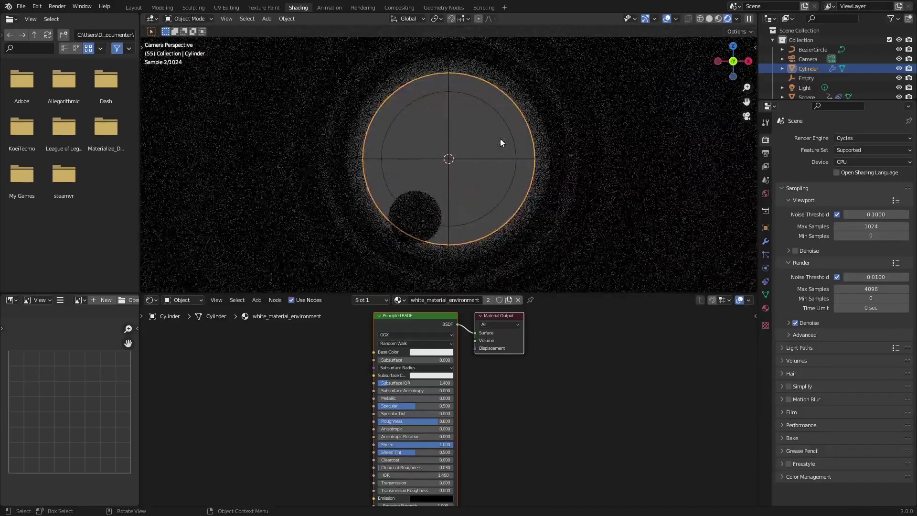
left_click(190, 301)
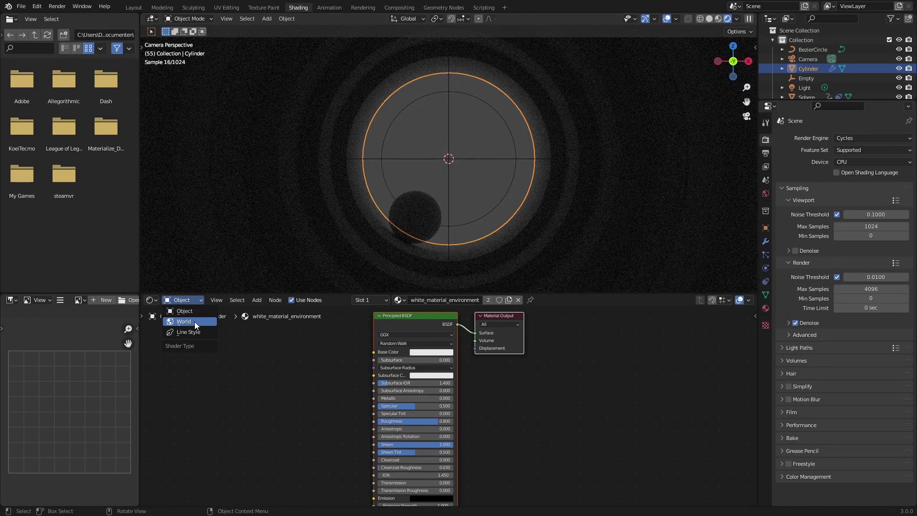
left_click(191, 321)
left_click(412, 334)
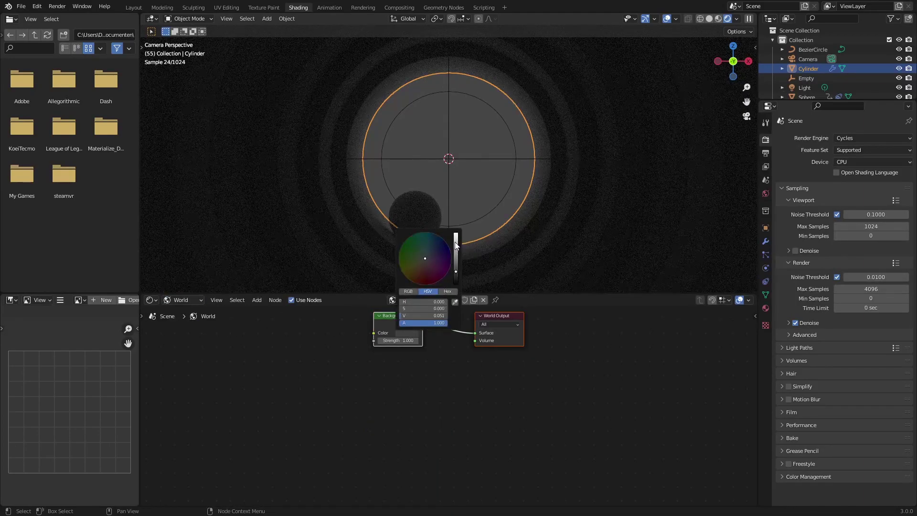
left_click(456, 238)
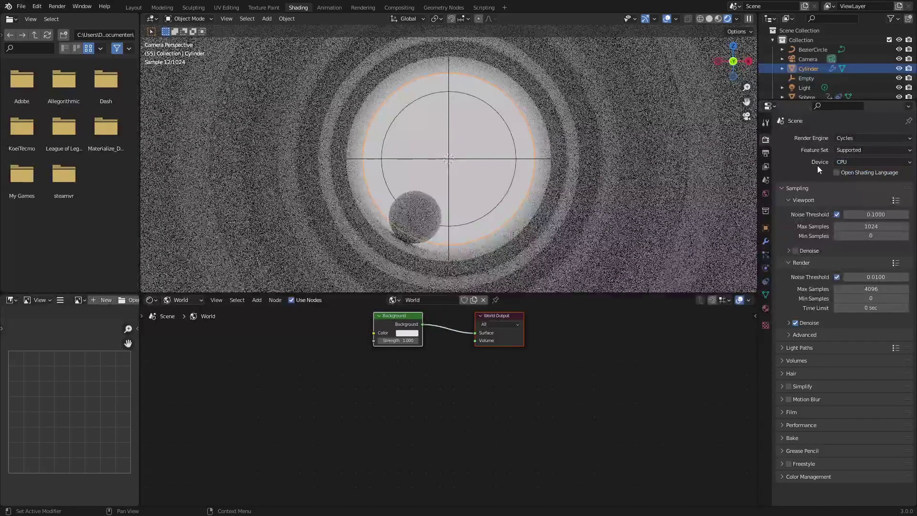
- Set the Cycles render device to GPU Compute and deselect the tube
left_click(842, 164)
left_click(845, 183)
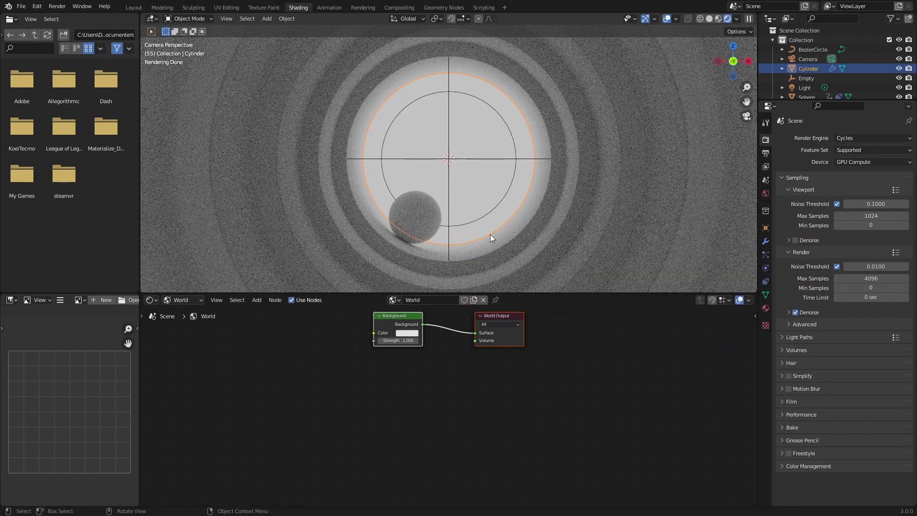
left_click(488, 144)
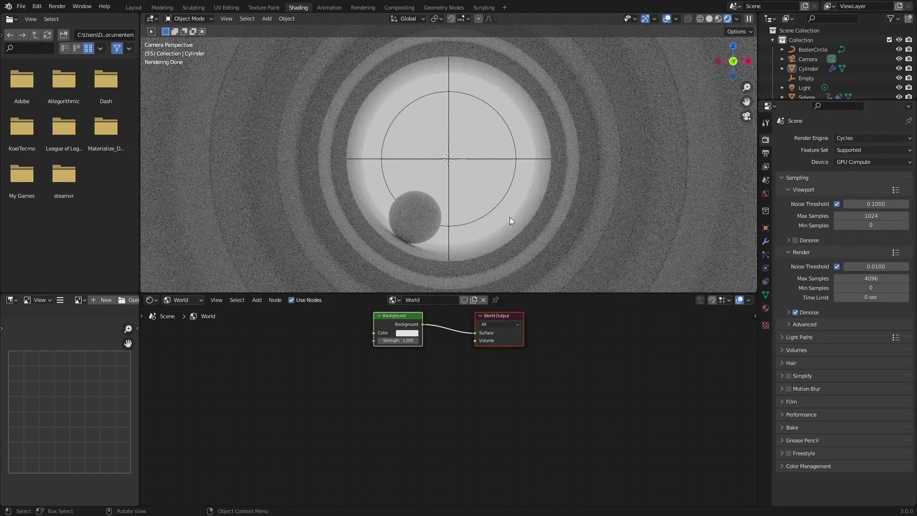
- Add a plane and rotate it 90 degrees about the X axis so it stands upright
middle_click_drag(601, 138, 455, 164)
scroll(455, 165, "down", 1)
scroll(454, 165, "up", 3)
key("shift+a")
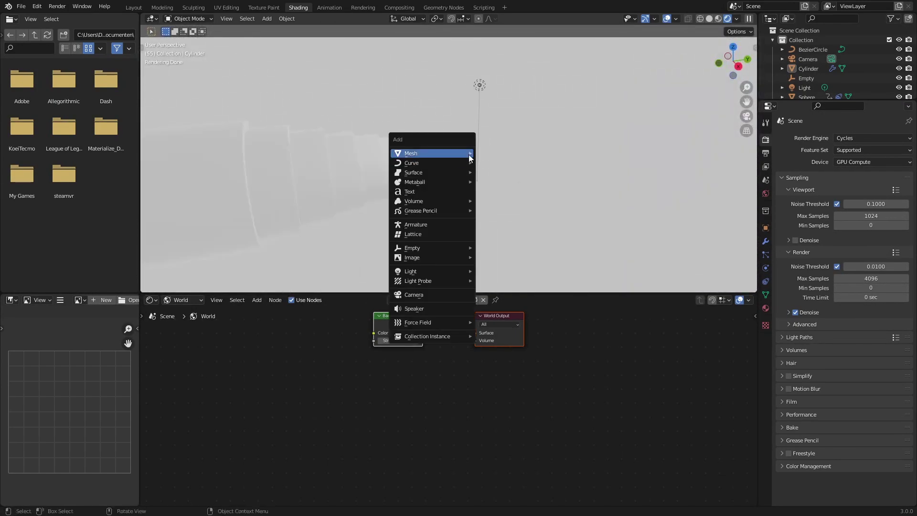
left_click(496, 152)
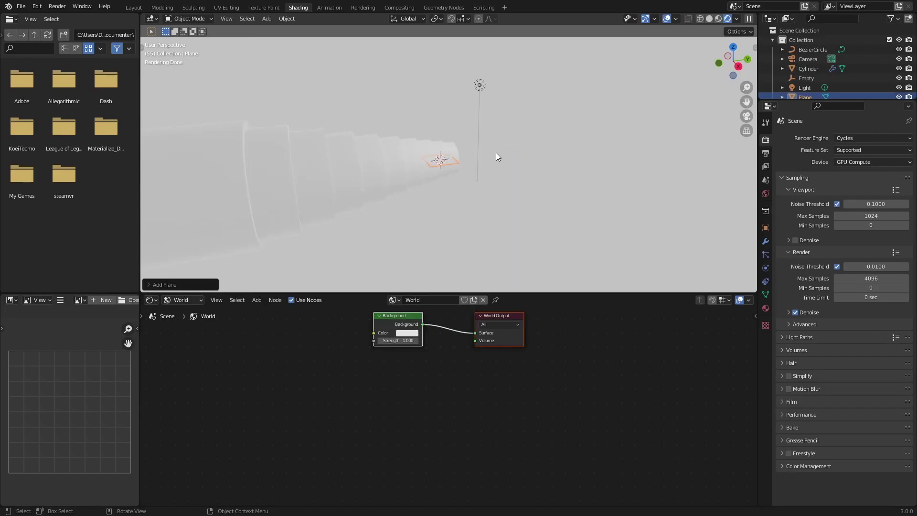
type("rx90")
key("Return")
- Move the plane along Y past the tube's narrow end and scale it up about 10 times as a backdrop
key("g")
key("y")
left_click(555, 134)
key("s")
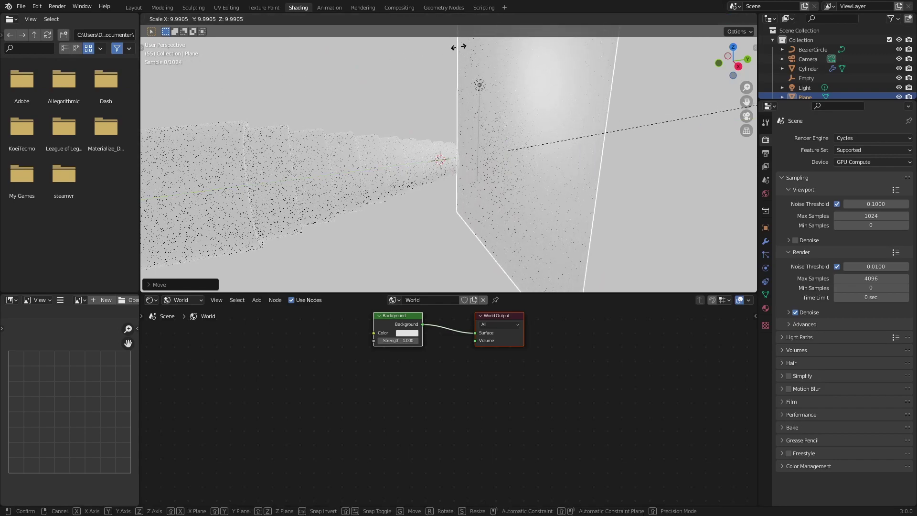
left_click(459, 47)
scroll(495, 128, "down", 2)
key("KP_0")
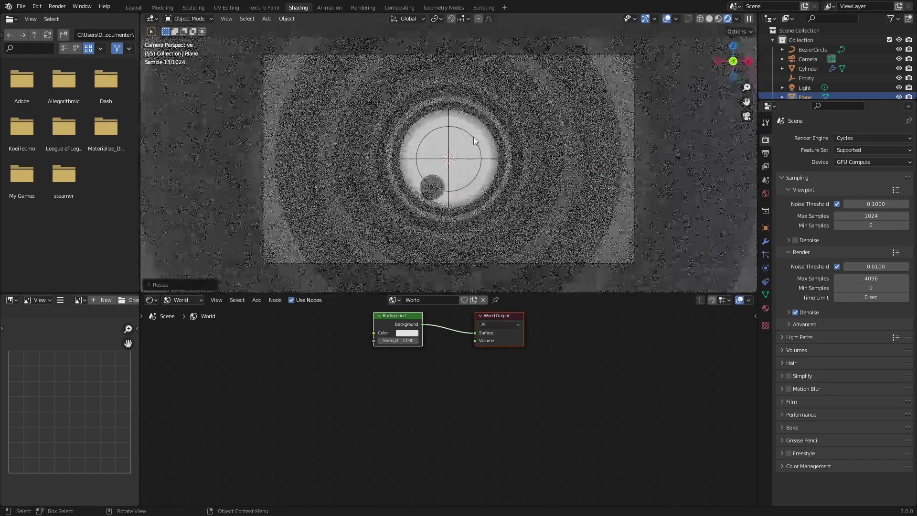
- Assign white_material_environment to the backdrop plane and make it a separate single-user copy
left_click(190, 301)
left_click(190, 311)
left_click(428, 300)
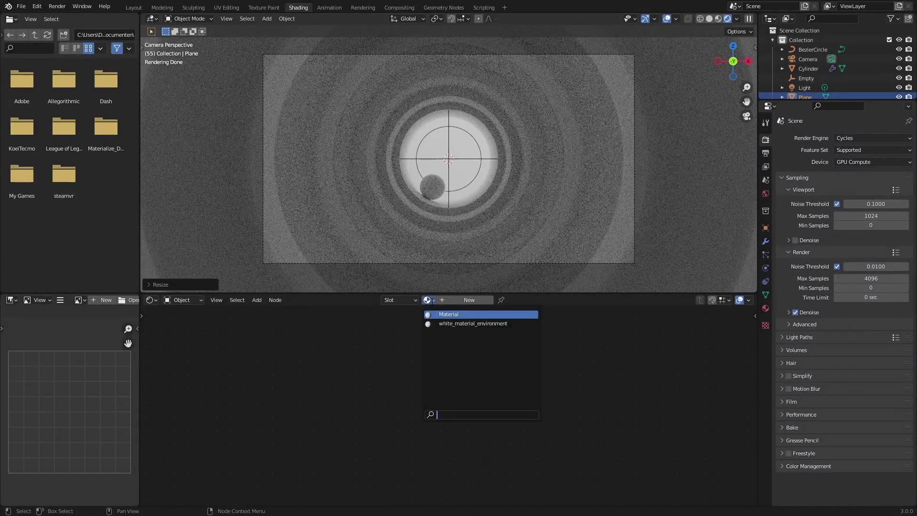
left_click(449, 323)
left_click(491, 301)
- Darken the backdrop material's base colour to a dark grey and check the backdrop through the camera
left_click(444, 352)
left_click(471, 287)
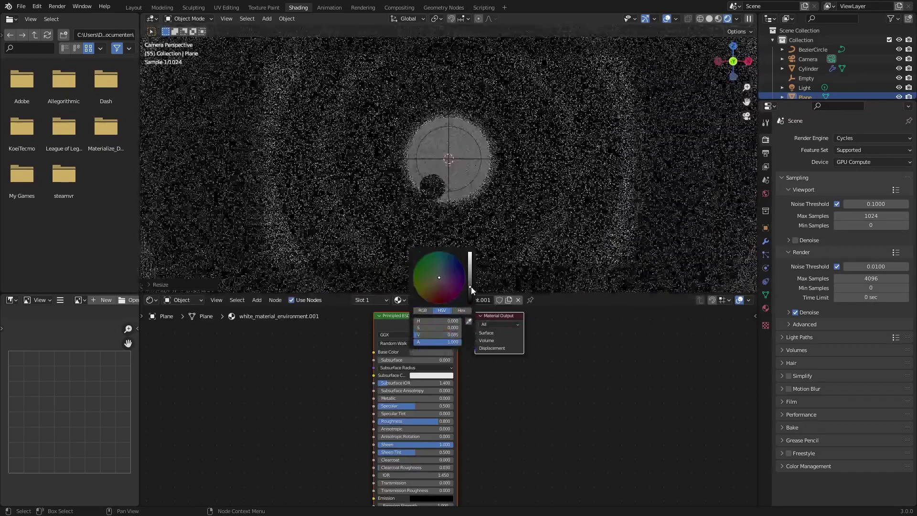
middle_click_drag(499, 184, 435, 205)
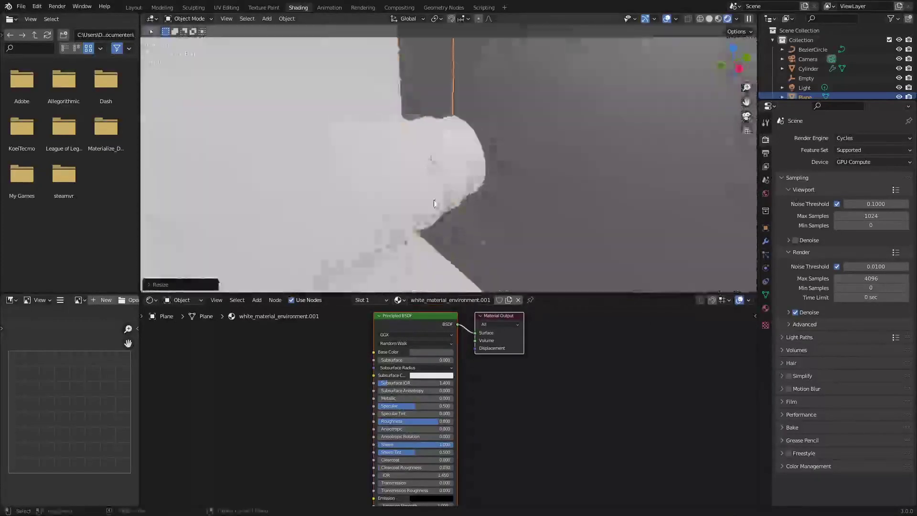
scroll(451, 192, "down", 5)
key("KP_0")
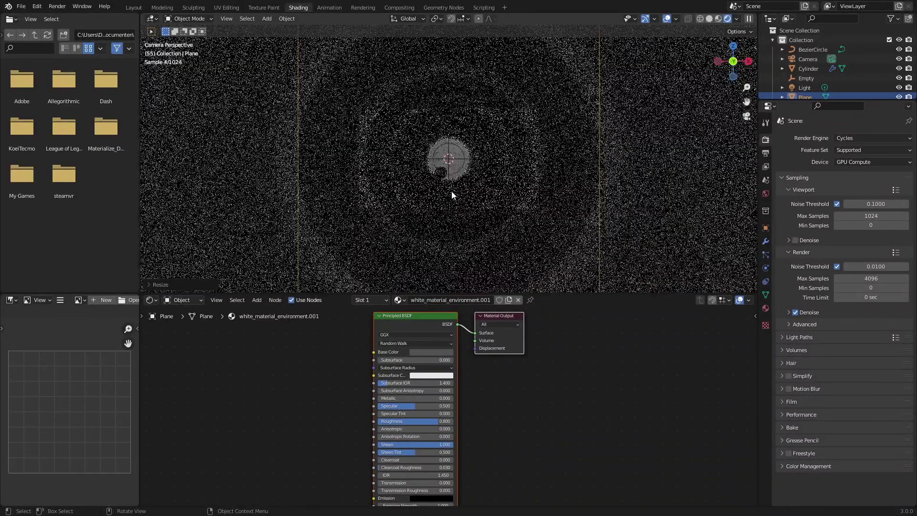
scroll(467, 182, "down", 2)
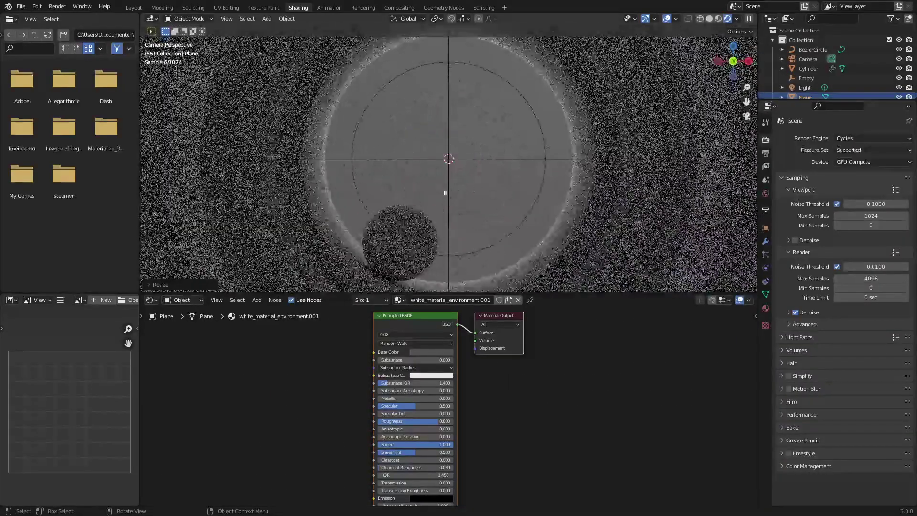
middle_click_drag(495, 128, 492, 97, "shift")
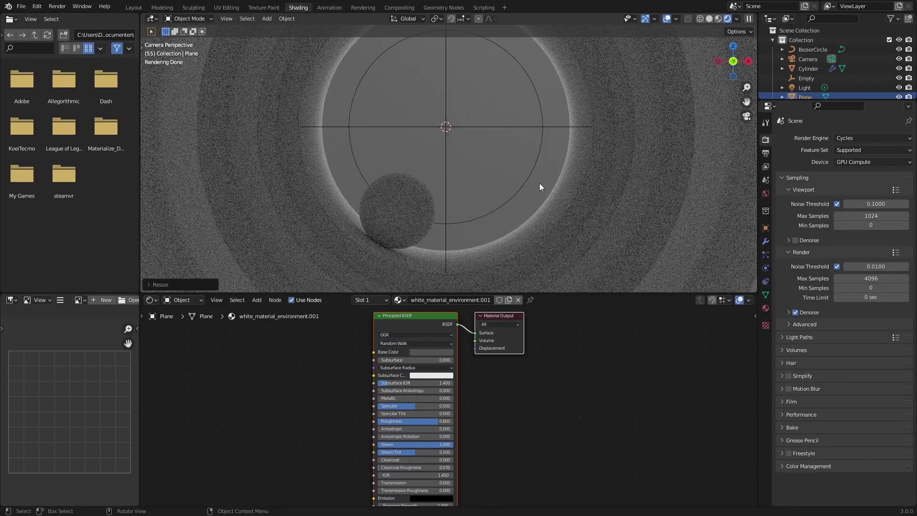
scroll(530, 164, "down", 5)
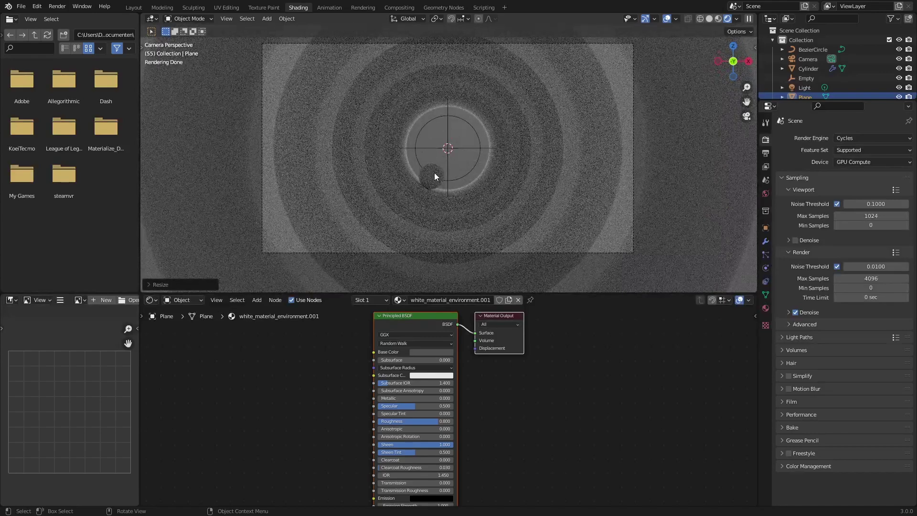
scroll(434, 178, "up", 4)
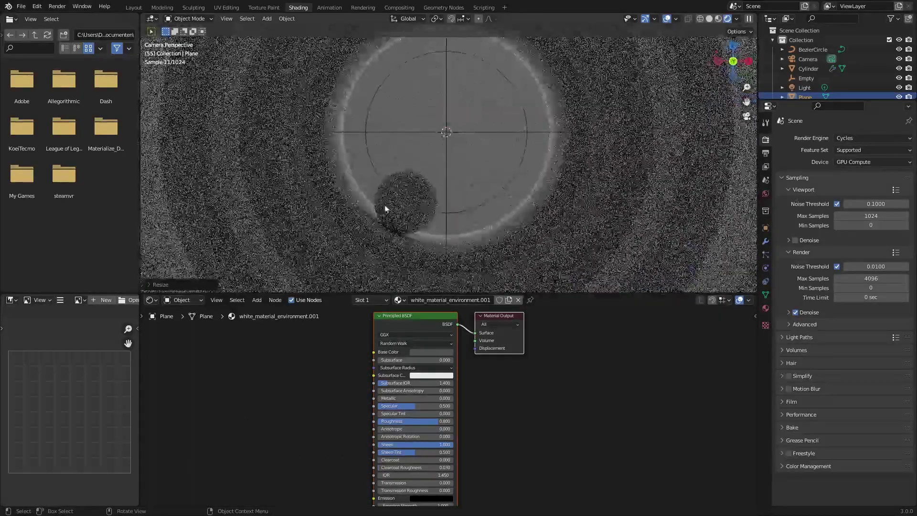
- Set the world background strength to 2
left_click(184, 300)
left_click(182, 322)
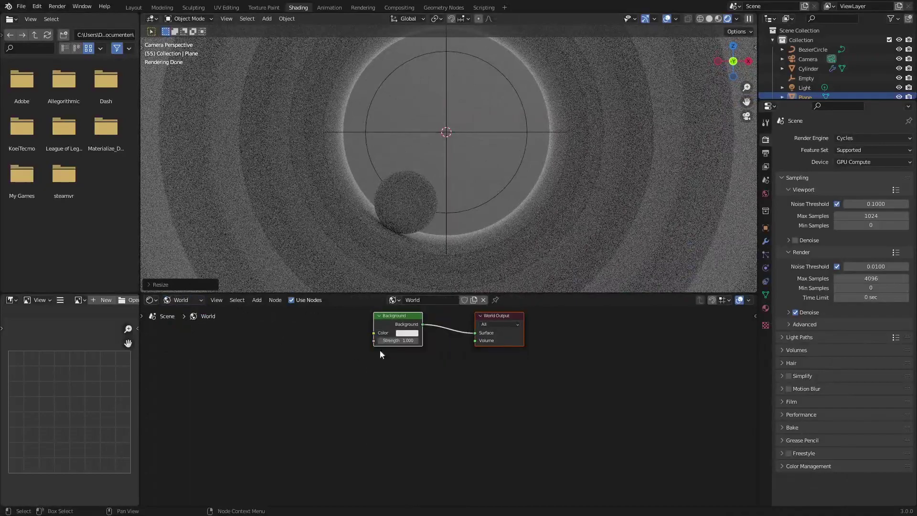
left_click(398, 341)
type("2")
key("Return")
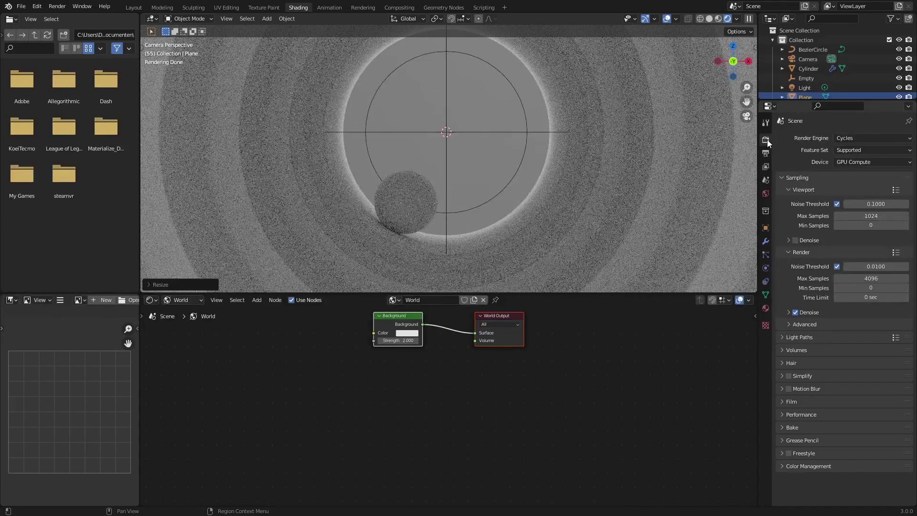
- Set the colour management view transform to False Color to judge the scene's exposure
left_click(789, 466)
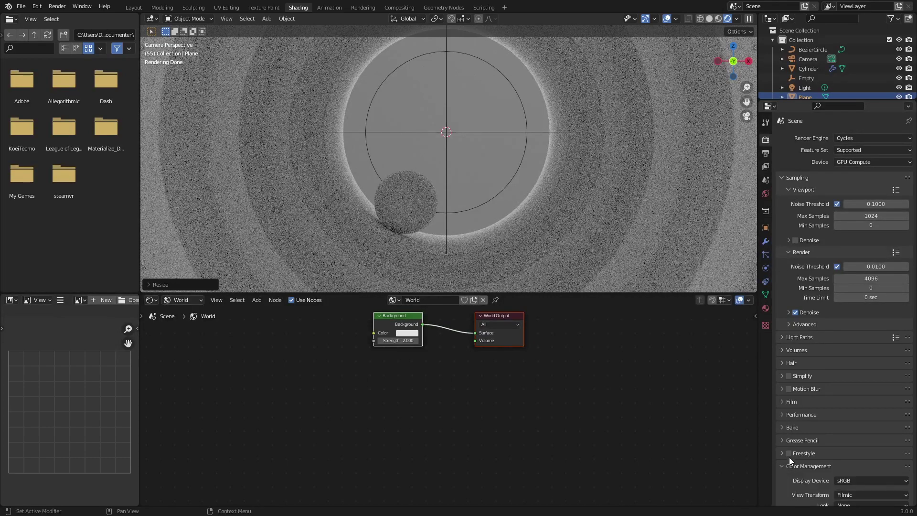
scroll(787, 461, "down", 3)
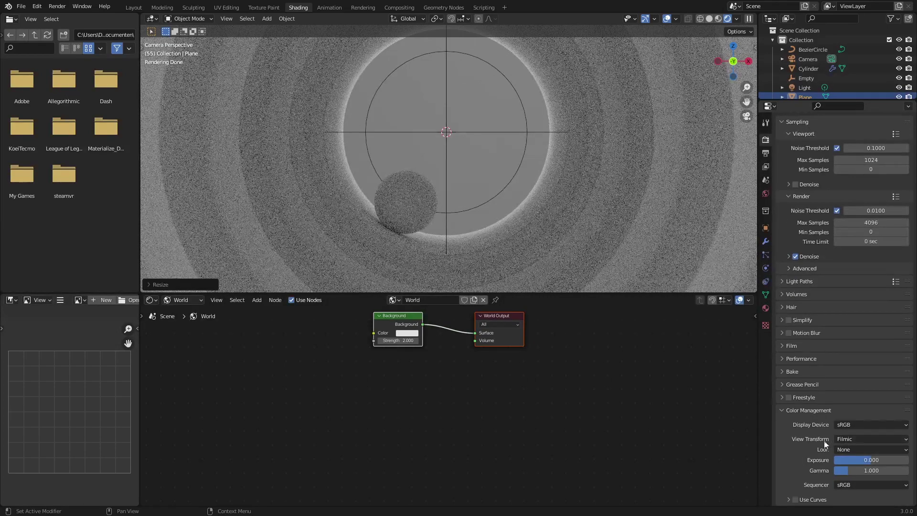
left_click(853, 440)
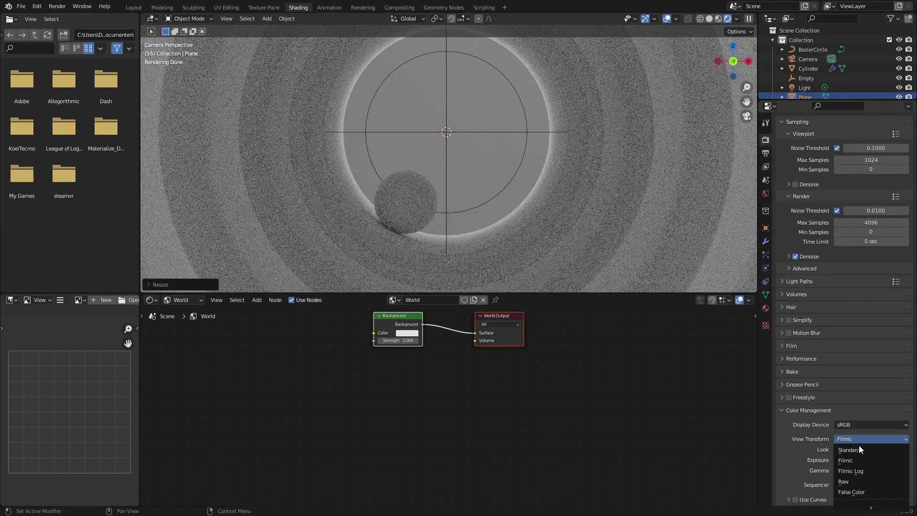
left_click(861, 492)
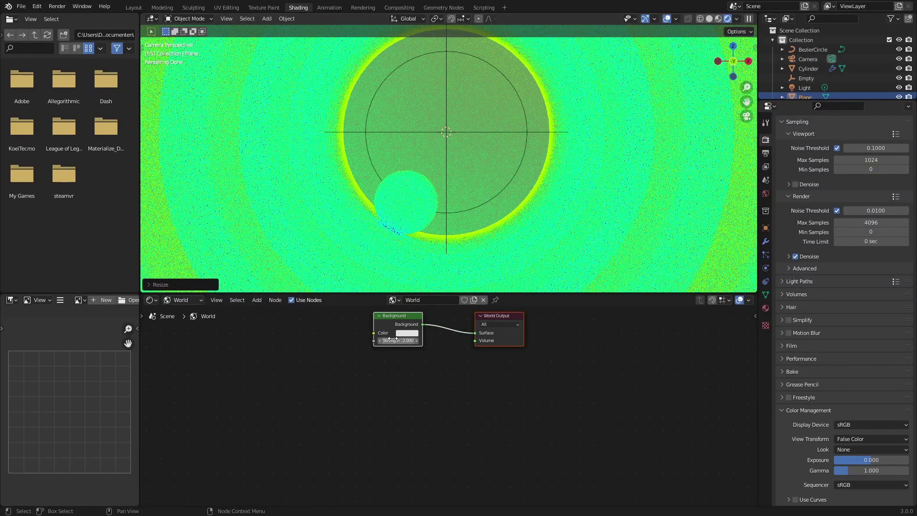
- Try world background strengths of 414.7, 0 and 2 to compare the scene's exposure in False Color
left_click_drag(396, 338, 497, 338)
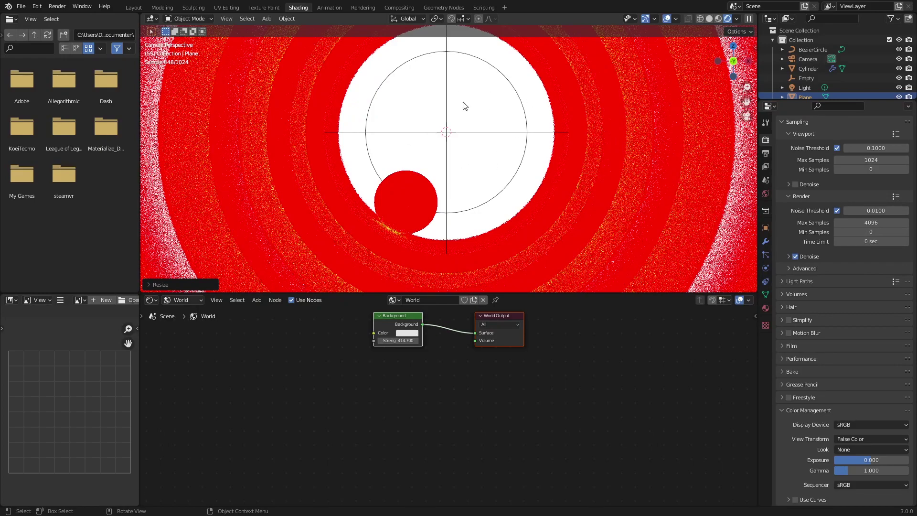
left_click(406, 340)
type("0")
key("Return")
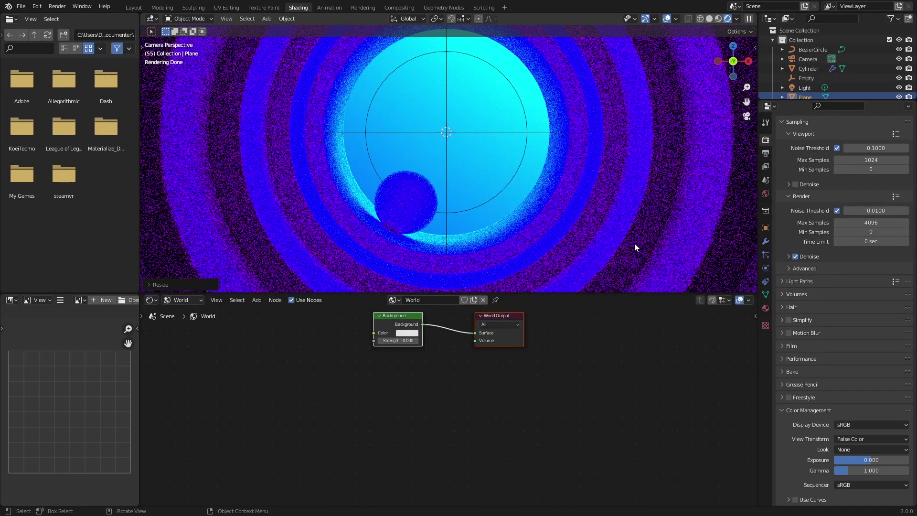
left_click(411, 340)
type("2")
key("Return")
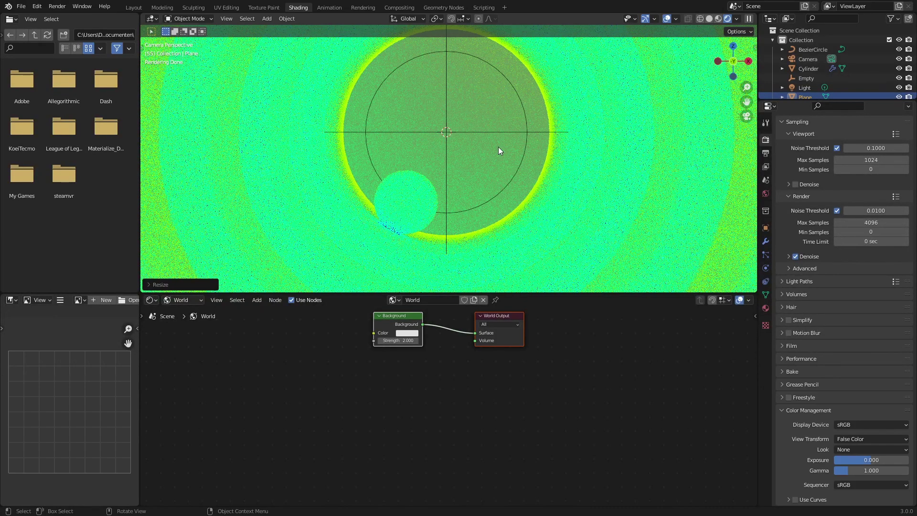
- Set the world background strength to 3
left_click(400, 339)
type("3")
key("Return")
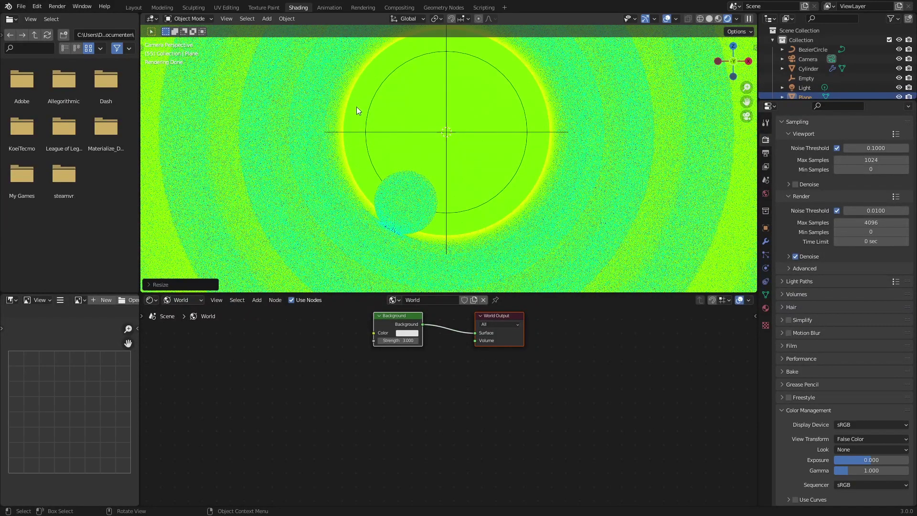
- Set the view transform to Filmic, try the High Contrast look, and settle on Medium Contrast
left_click(853, 437)
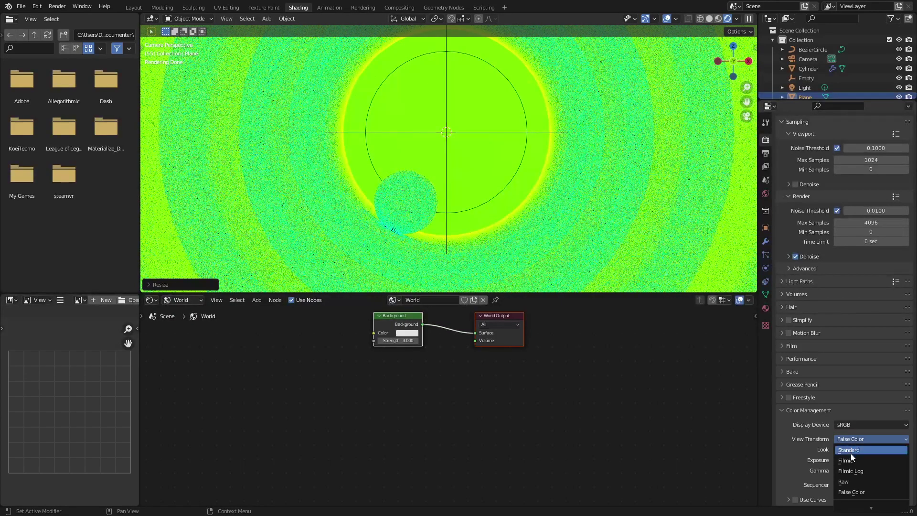
left_click(851, 460)
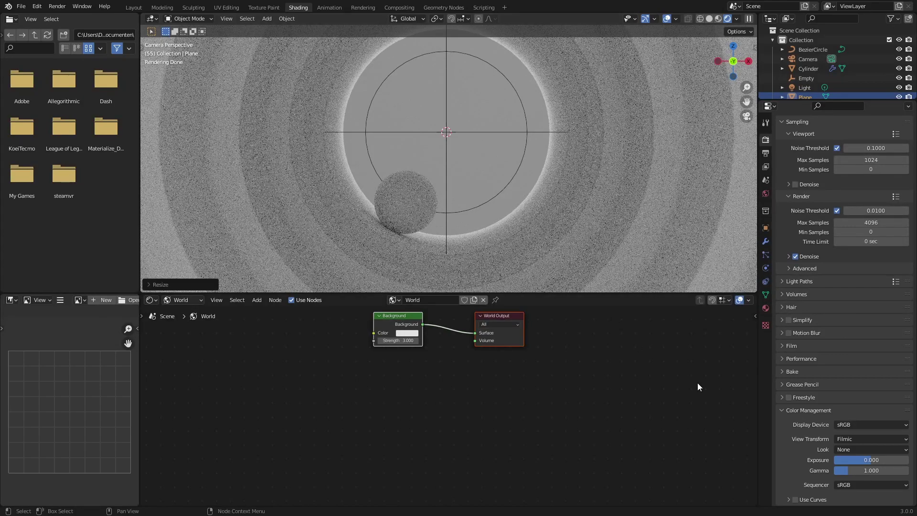
left_click(846, 452)
left_click(853, 448)
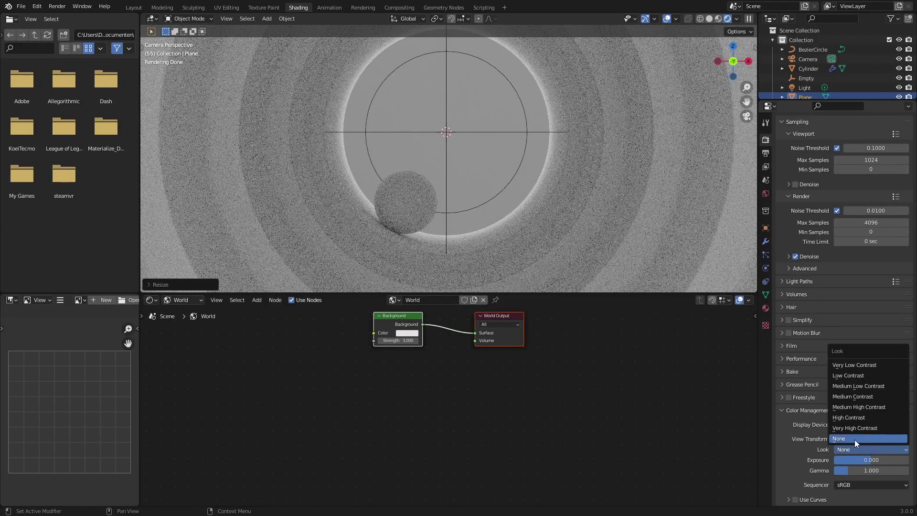
left_click(857, 418)
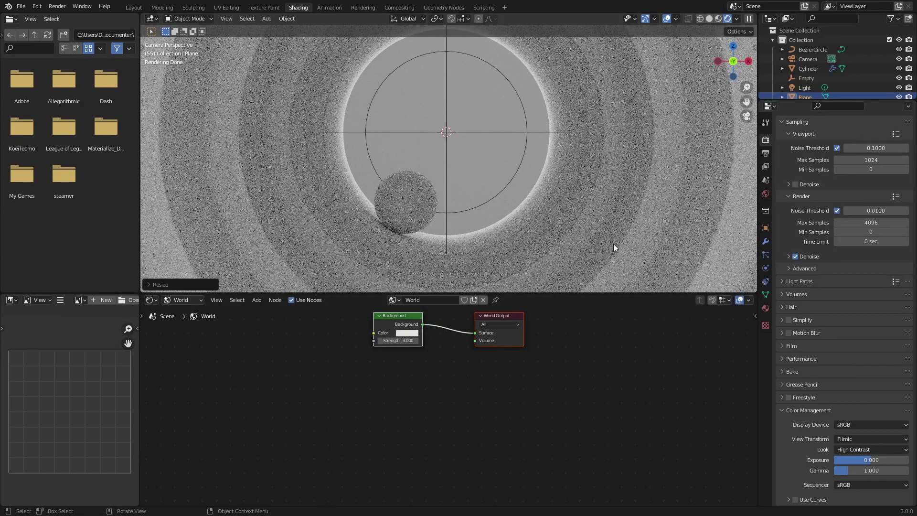
left_click(870, 450)
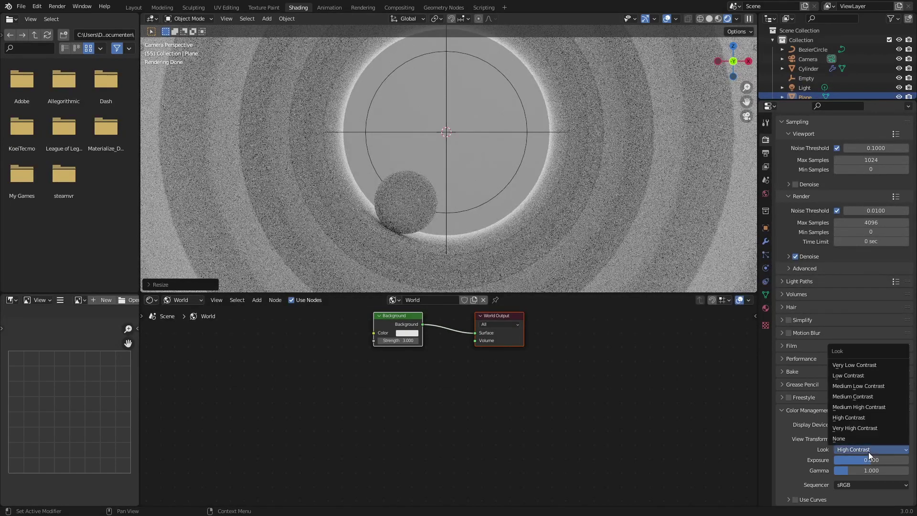
left_click(864, 398)
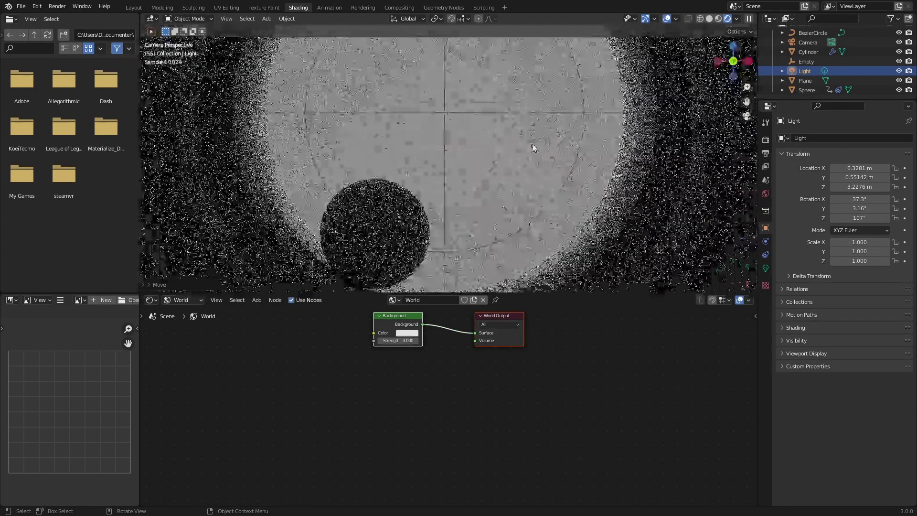
- Widen the file browser area and turn it into a second 3D viewport showing the outside of the tube
left_click(543, 143)
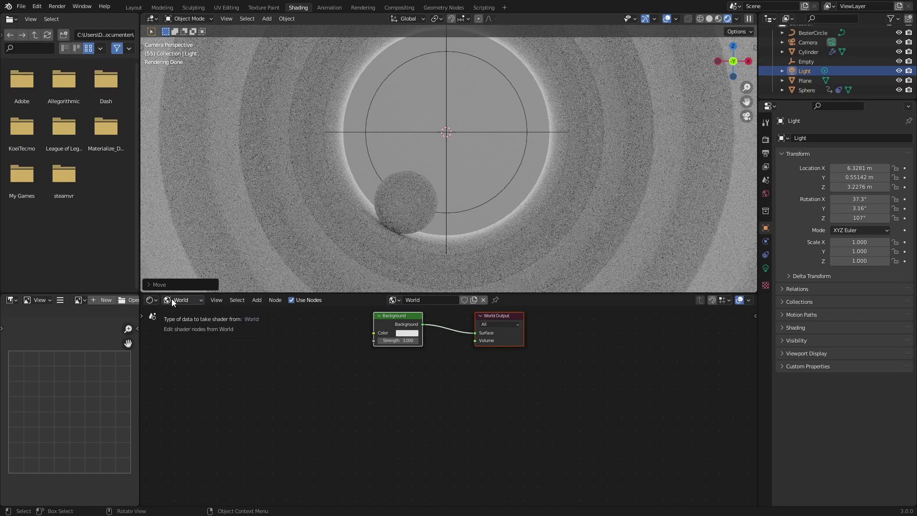
left_click_drag(140, 270, 304, 270)
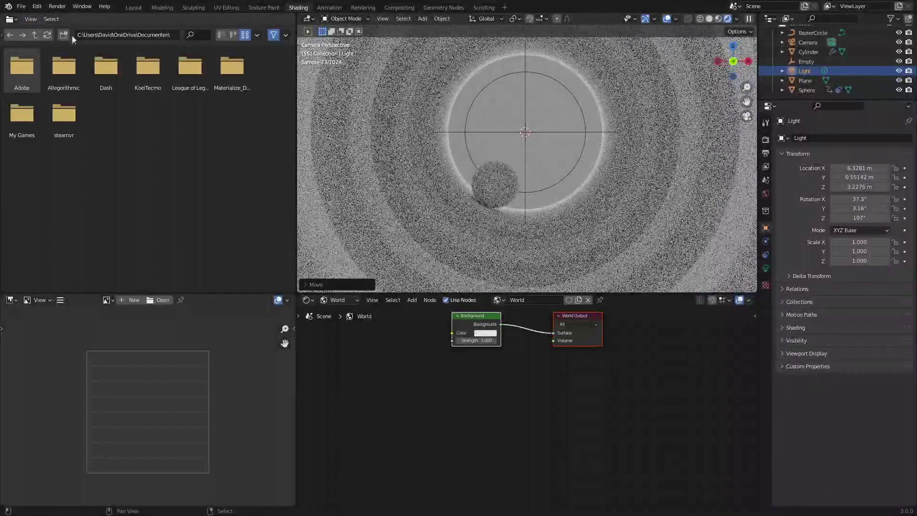
left_click(12, 20)
left_click(35, 45)
middle_click_drag(133, 177, 210, 126)
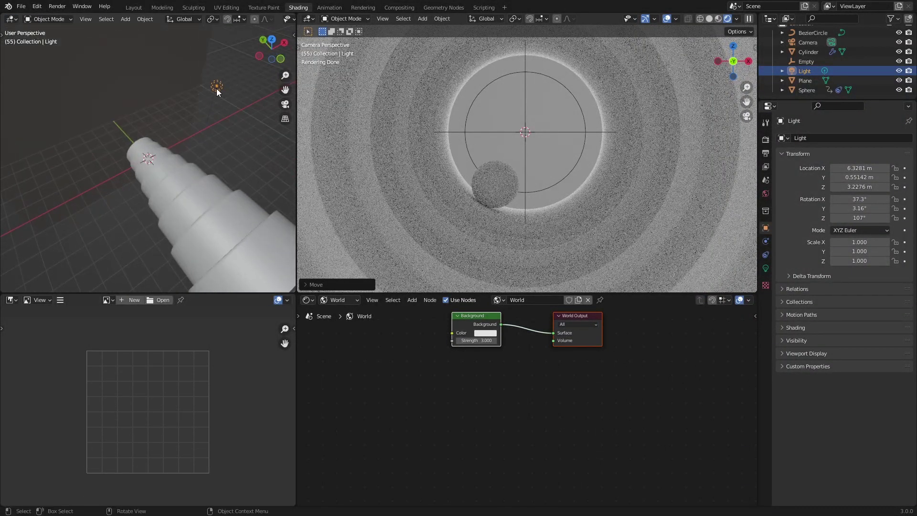
- Delete the existing light beside the tube
left_click(192, 122)
left_click(218, 87)
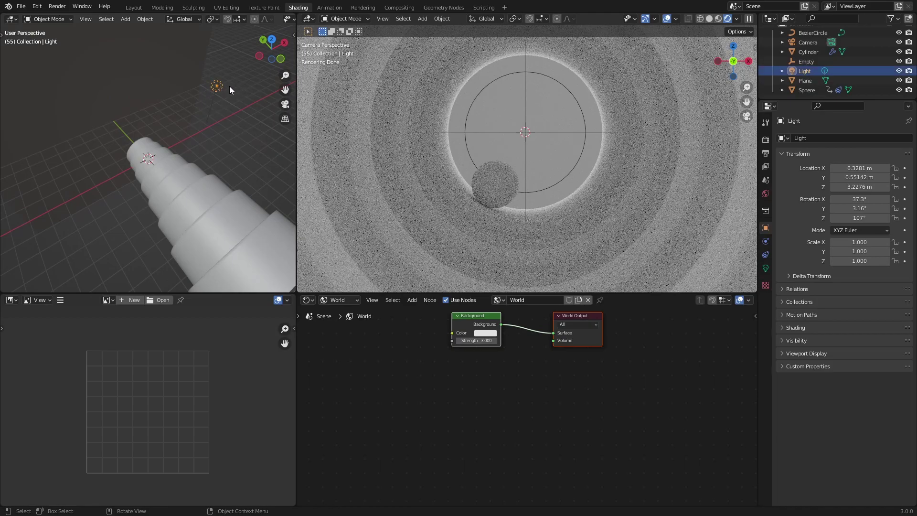
key("Delete")
- Add a point light and move it outside the tube to about X 4.26, Y 0.88, Z 2.72 m
key("shift+a")
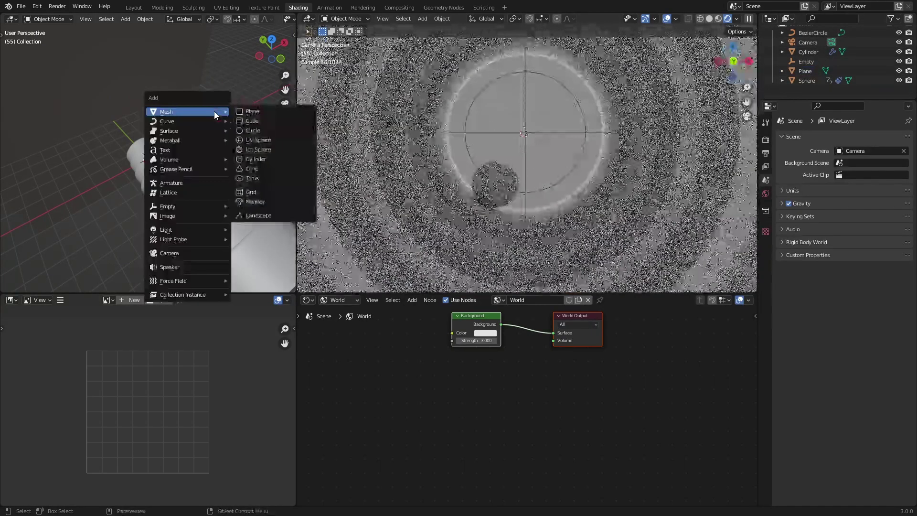
mouse_move(201, 228)
left_click(251, 228)
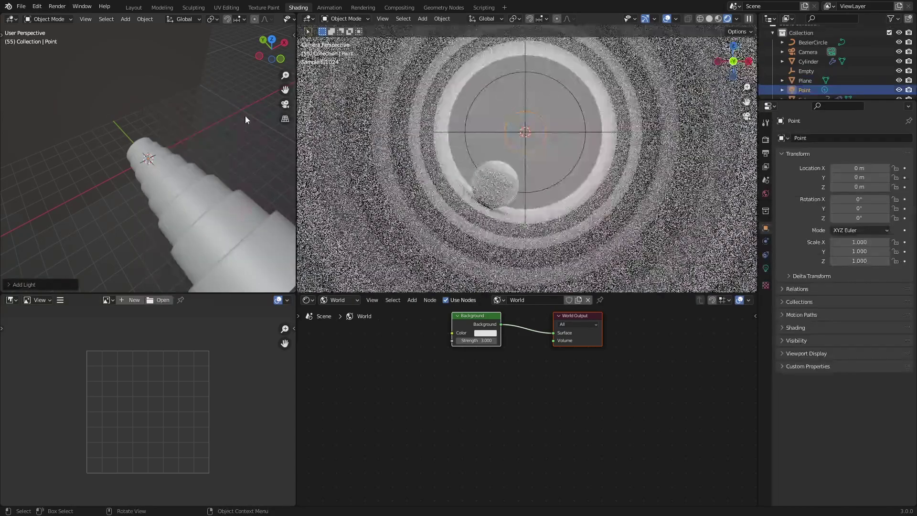
scroll(245, 116, "down", 5)
key("g")
left_click(244, 116)
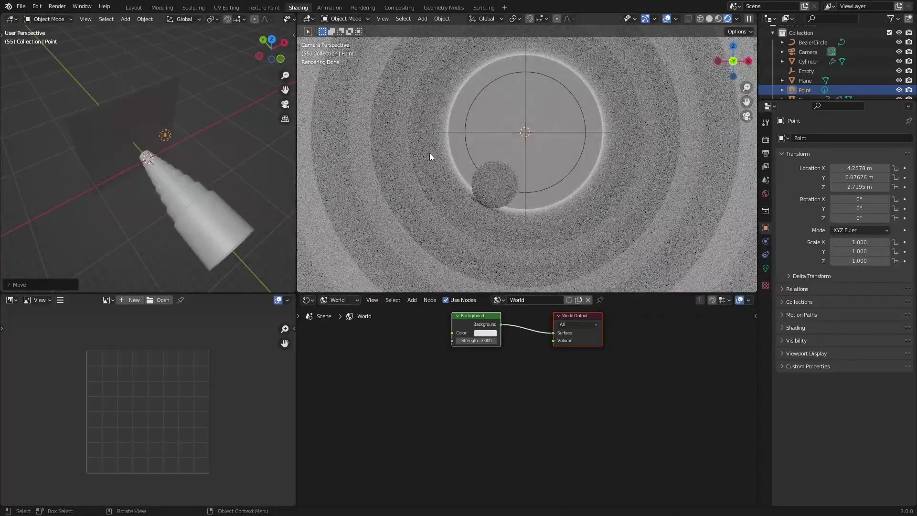
- Disconnect the world background from the World Output and move the point light to the tube's narrow end, about X 0.65, Y 2.62, Z 0.85 m
middle_click_drag(192, 125, 203, 113)
scroll(206, 115, "up", 4)
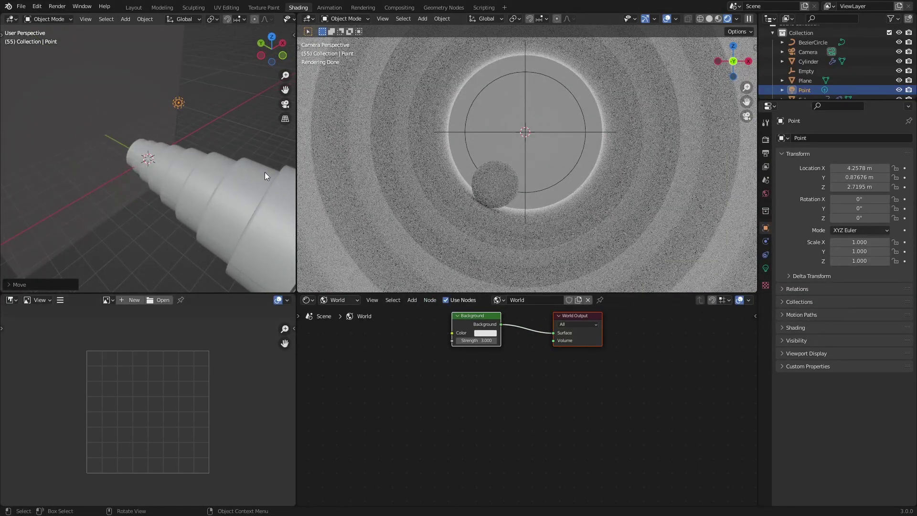
left_click_drag(554, 333, 537, 350)
key("g")
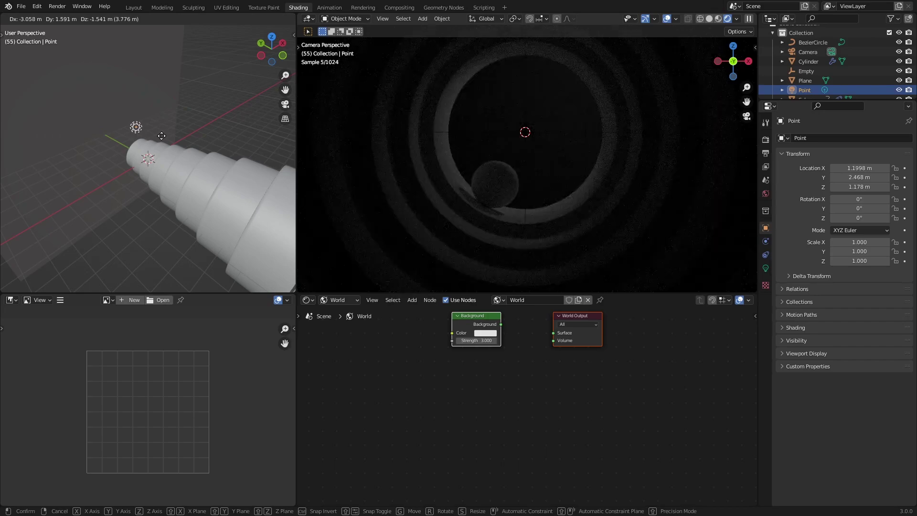
left_click(151, 152)
middle_click_drag(151, 153, 148, 127)
key("g")
left_click(131, 121)
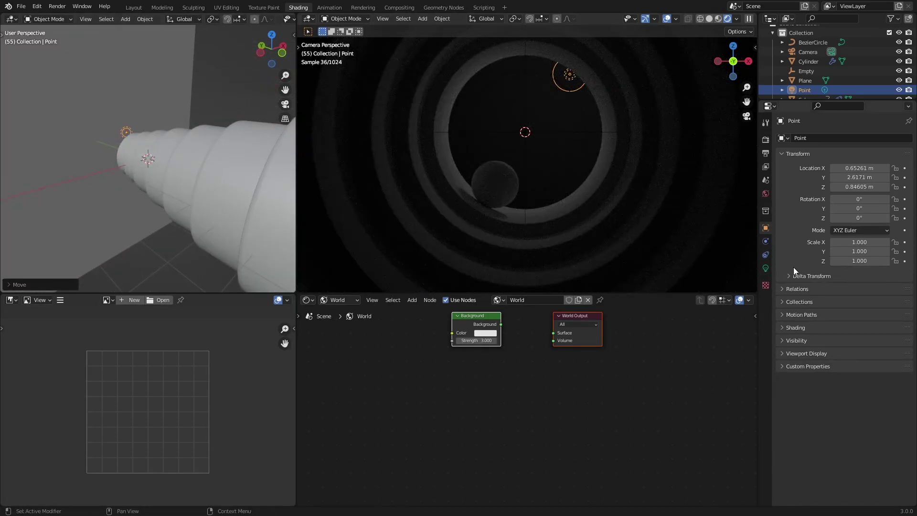
- Set the point light's power to about 41.3 W and its radius to 0.01 m
left_click(765, 268)
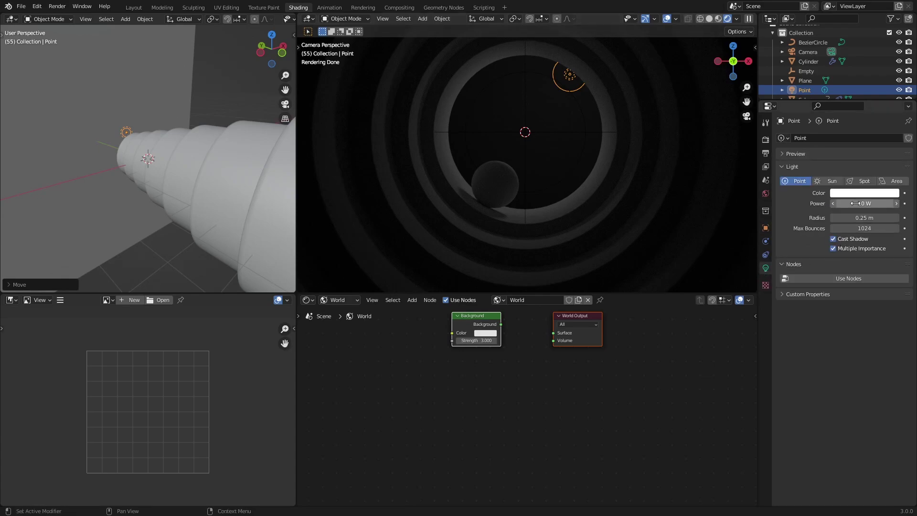
mouse_move(863, 204)
left_mouse_down()
mouse_move(906, 204)
mouse_move(897, 218)
mouse_move(915, 218)
mouse_move(859, 218)
left_mouse_up()
right_click(870, 218)
right_click(870, 218)
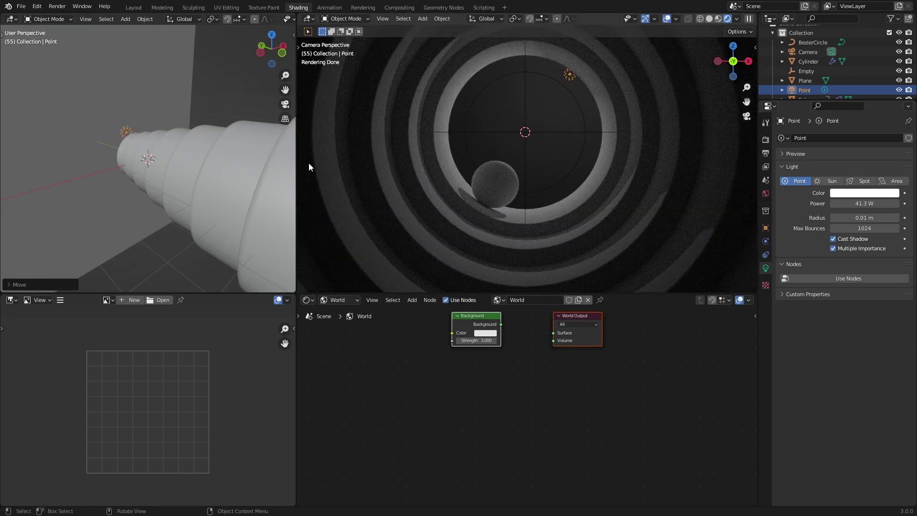
- Reconnect the Background node to the World Output's surface and set its strength to 2
left_click(335, 300)
left_click_drag(501, 325, 553, 333)
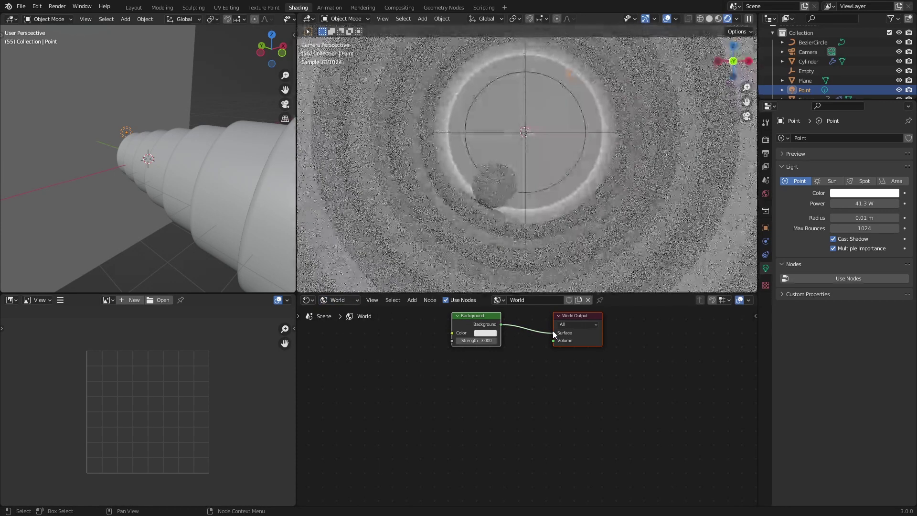
left_click(475, 341)
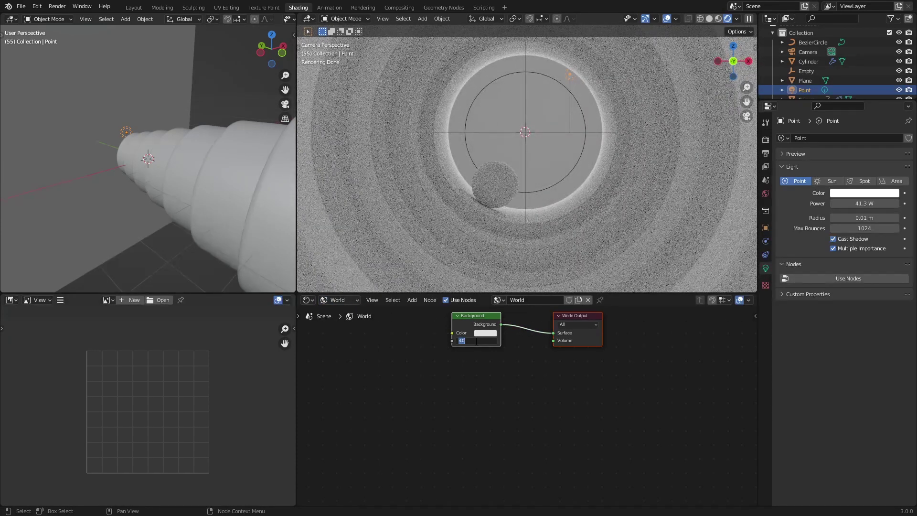
type("2")
key("Return")
- Raise the point light's power to about 106.9 W and disconnect the world background from the World Output
left_click(128, 131)
left_click(128, 132)
left_click_drag(861, 203, 895, 204)
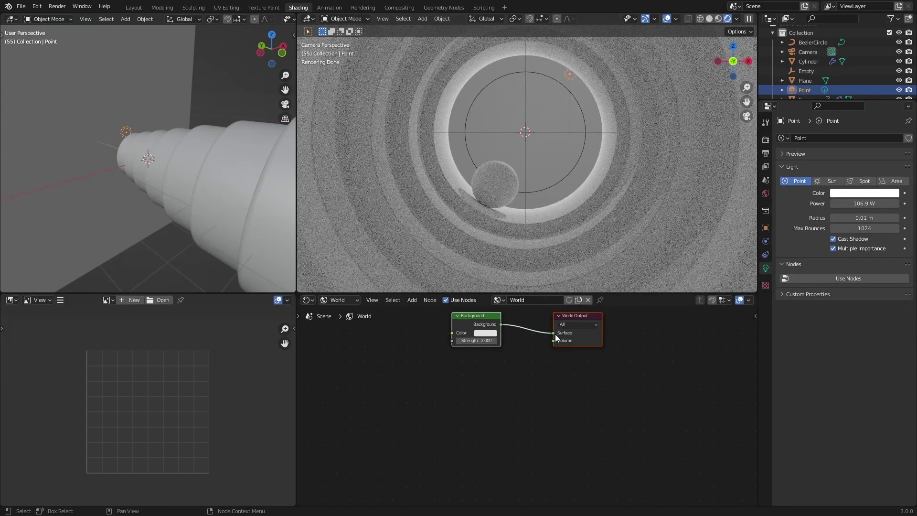
left_click_drag(556, 334, 523, 358)
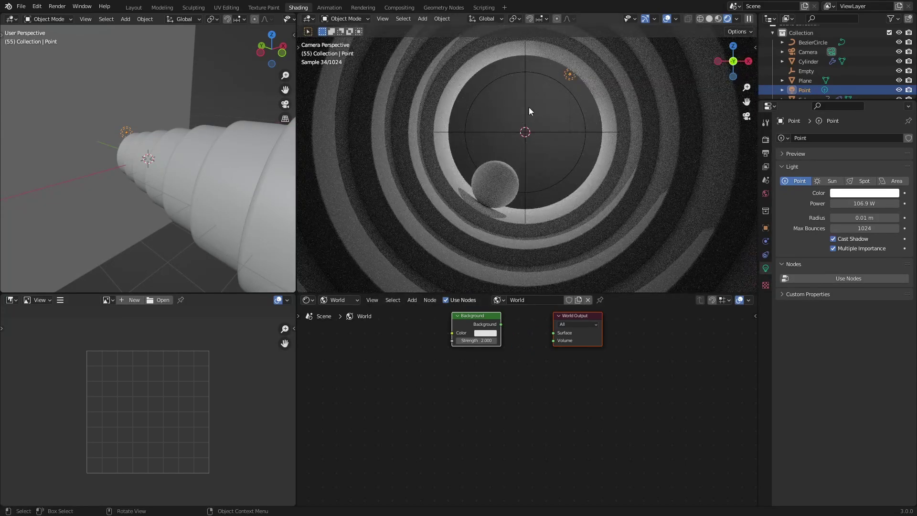
- Add a mesh plane and rotate it 90° about the X axis so it stands upright
middle_click_drag(127, 137, 196, 141)
scroll(167, 156, "down", 3)
scroll(122, 167, "up", 3)
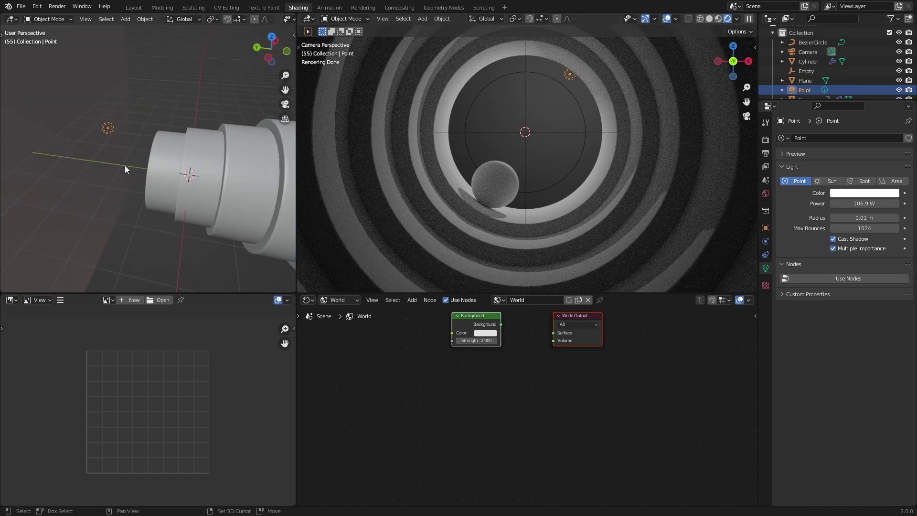
key("shift+a")
mouse_move(141, 41)
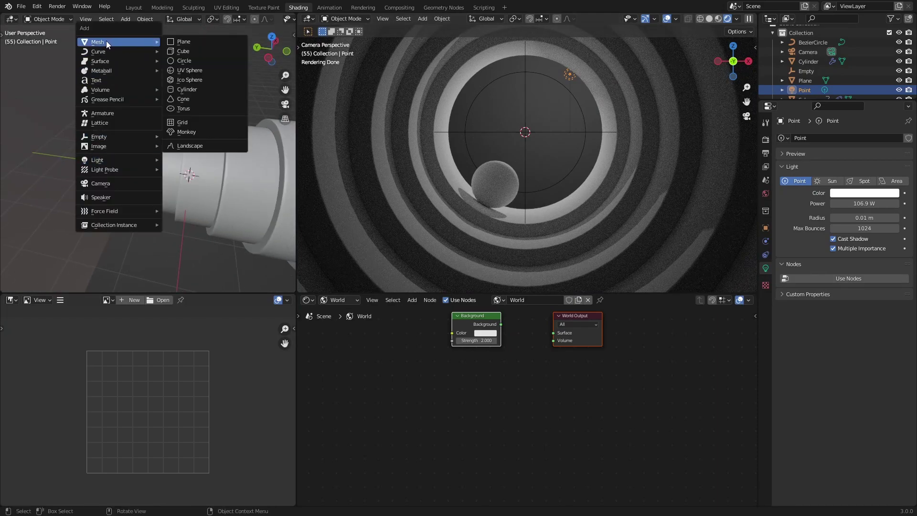
left_click(185, 48)
key("r")
type("x90")
key("Return")
- Move the upright plane to the tube's narrow end and scale it into a tall, narrow vertical strip
key("g")
left_click(167, 99)
key("s")
left_click(124, 146)
key("s")
key("z")
left_click(137, 77)
middle_click_drag(136, 77, 103, 156)
key("s")
key("z")
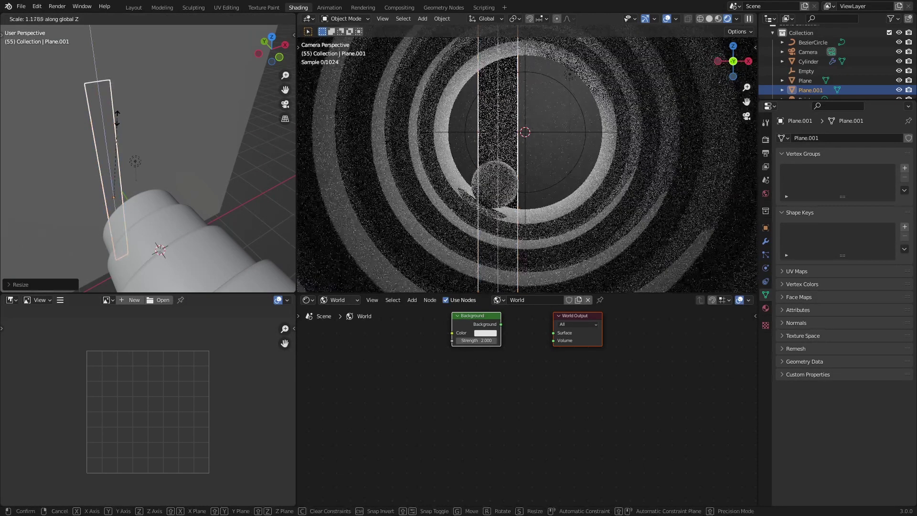
left_click(139, 115)
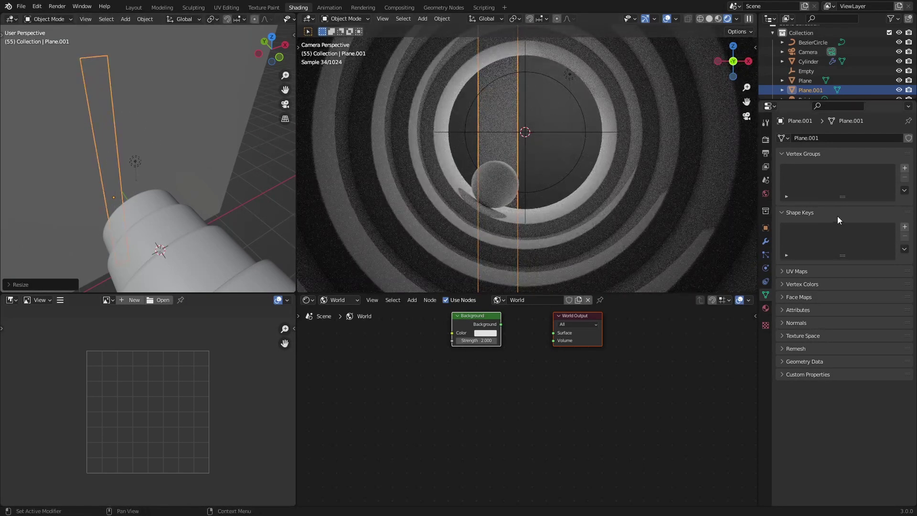
- Add an Array modifier to the strip with a count of 5 and a relative X offset factor of 1.3
left_click(766, 241)
left_click(806, 138)
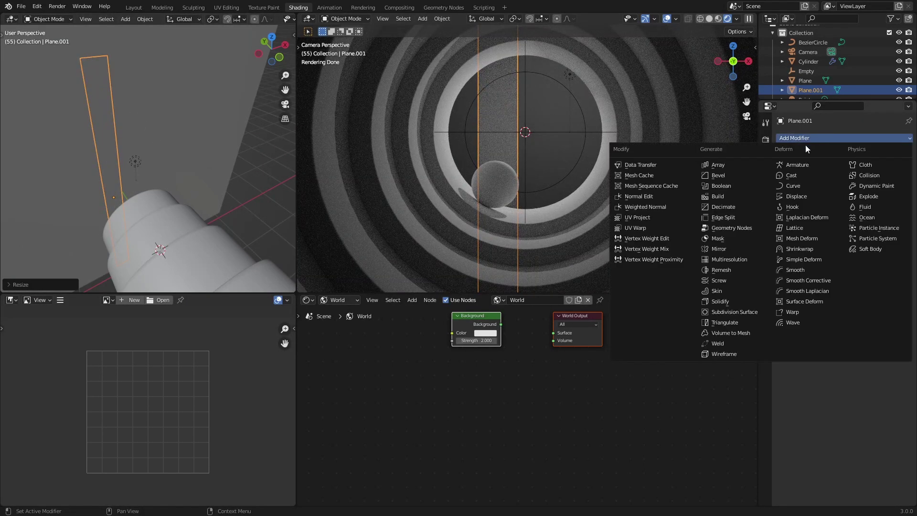
left_click(759, 163)
left_click_drag(893, 208, 896, 205)
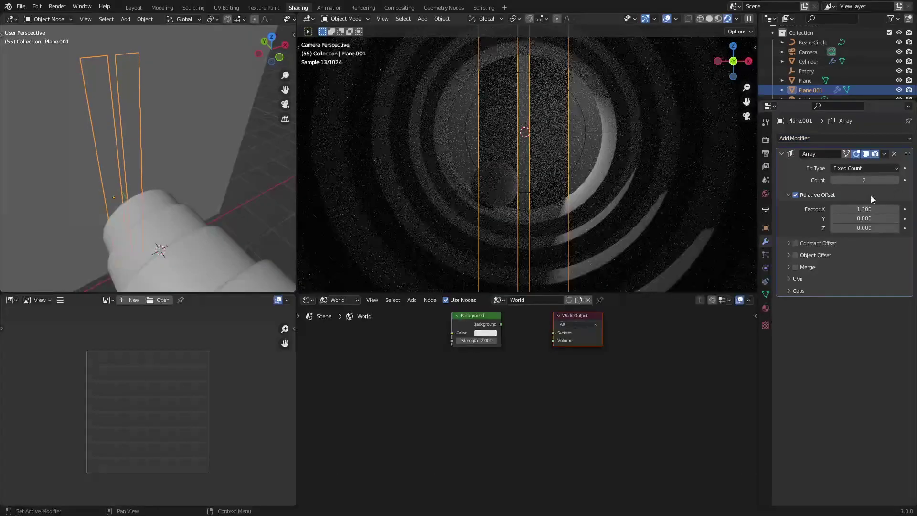
left_click(898, 180)
left_click(898, 180)
left_click(897, 180)
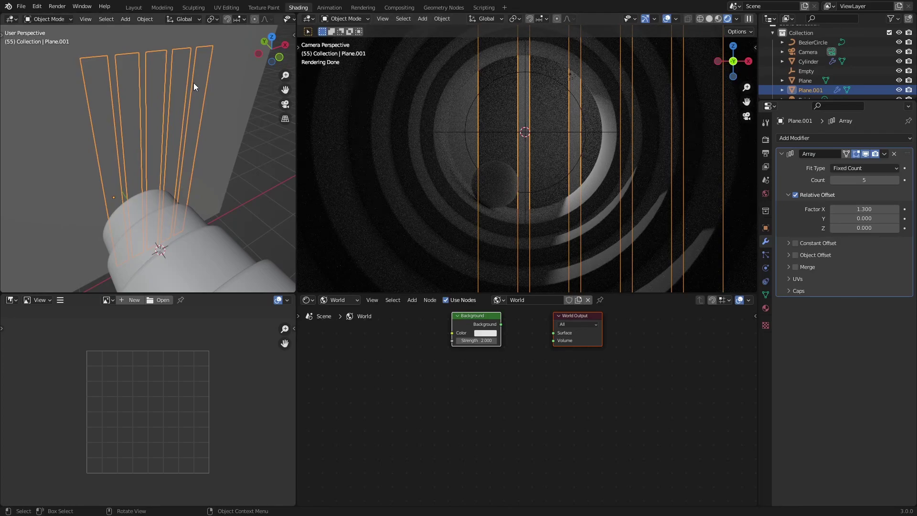
- Rotate the strip array in front of the tube's narrow end, scale it down and reposition it across the opening
middle_click_drag(164, 51, 190, 143)
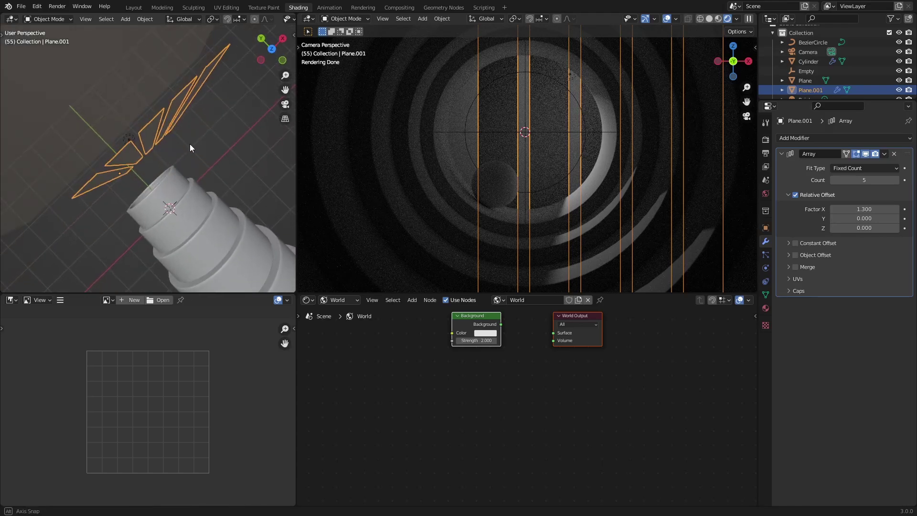
key("r")
left_click(235, 156)
key("s")
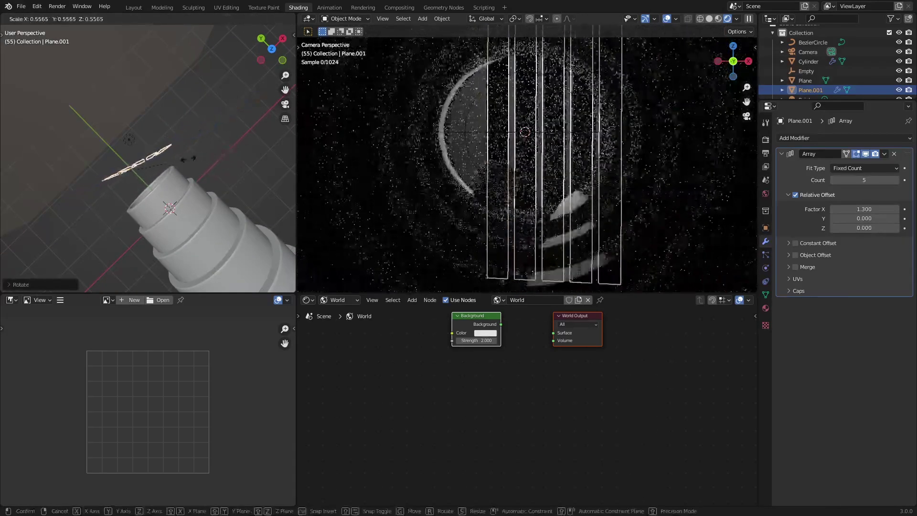
left_click(190, 156)
key("g")
left_click(179, 157)
key("s")
left_click(184, 146)
- Stretch the strips taller along the Z axis and raise their Array count to 7
middle_click_drag(182, 144, 204, 142)
key("s")
key("z")
left_click(211, 117)
left_click(898, 178)
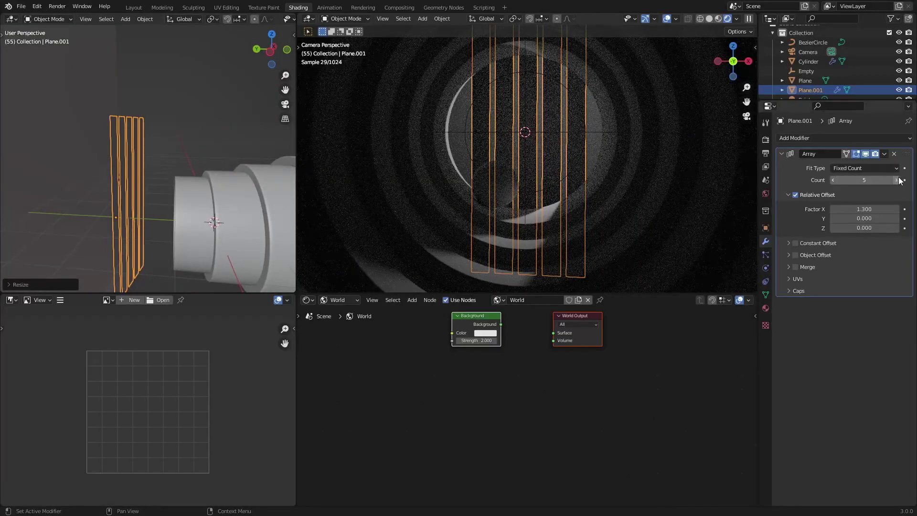
left_click(897, 179)
- Move the strips between the point light and the tube's narrow end and set their relative X offset factor to 1.4
middle_click_drag(130, 159, 146, 218)
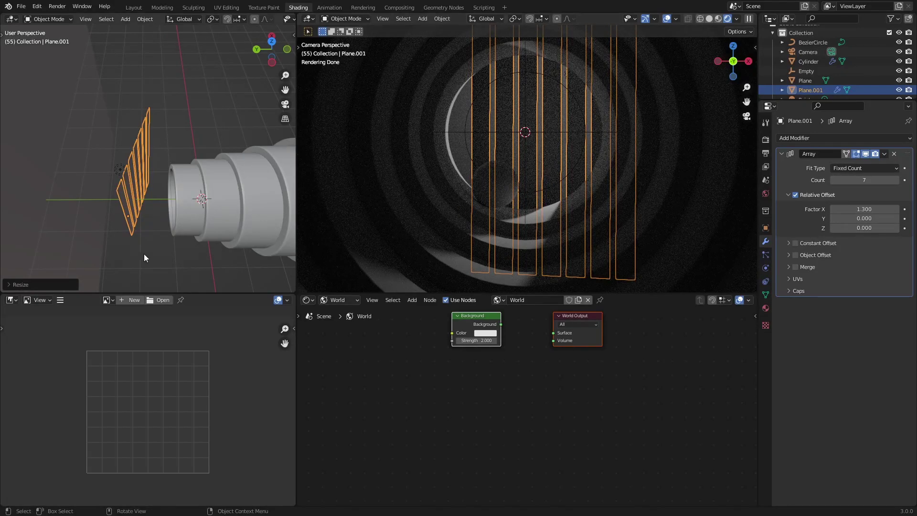
middle_click_drag(146, 260, 179, 243)
key("g")
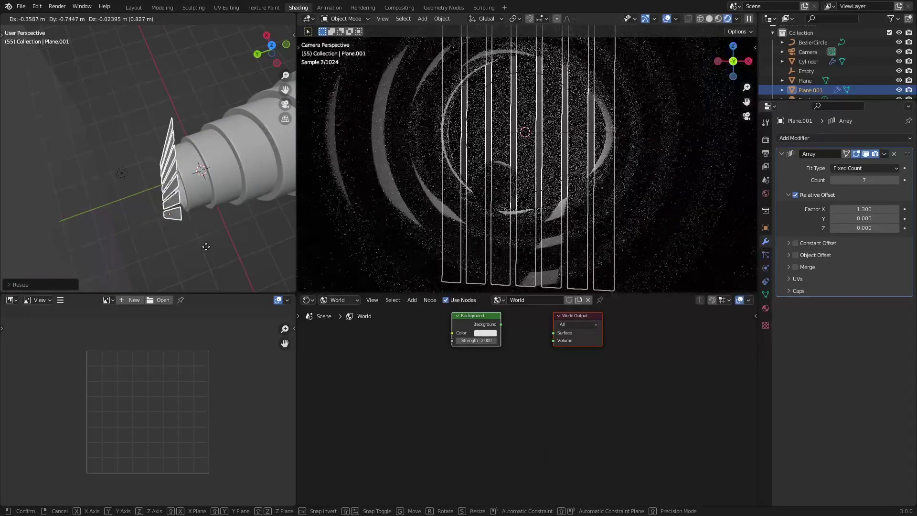
left_click(207, 246)
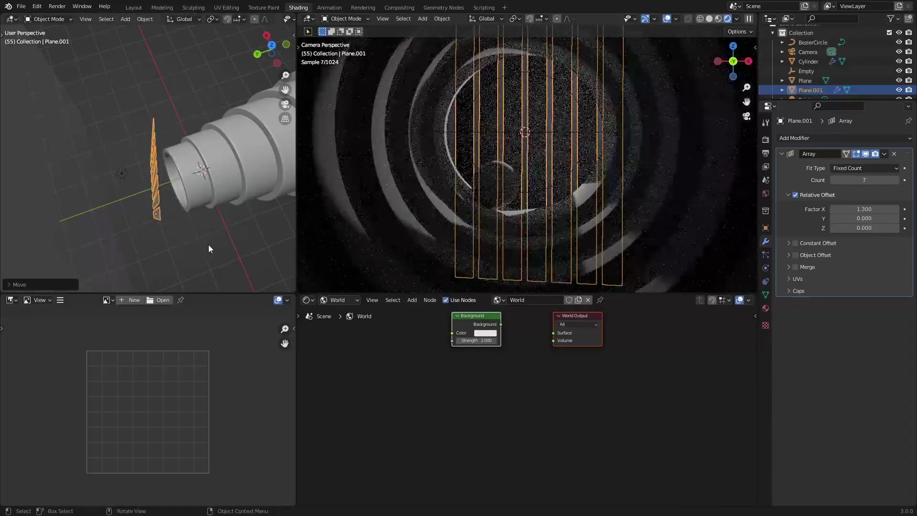
middle_click_drag(183, 231, 120, 184)
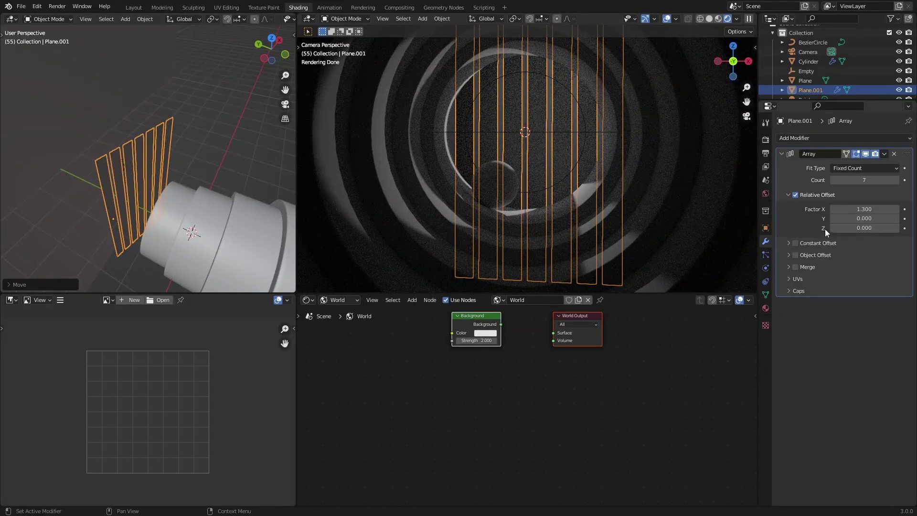
mouse_move(876, 211)
left_mouse_down()
mouse_move(900, 210)
mouse_move(881, 210)
left_mouse_up()
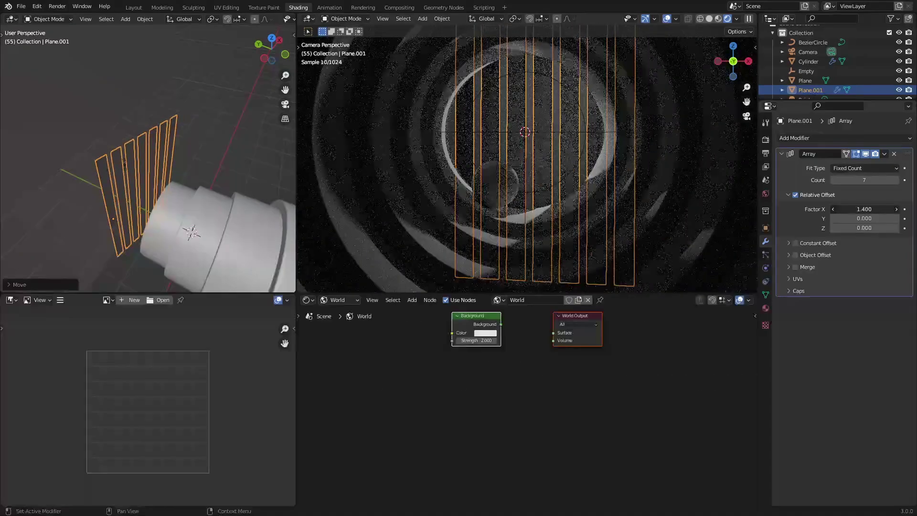
left_click(695, 210)
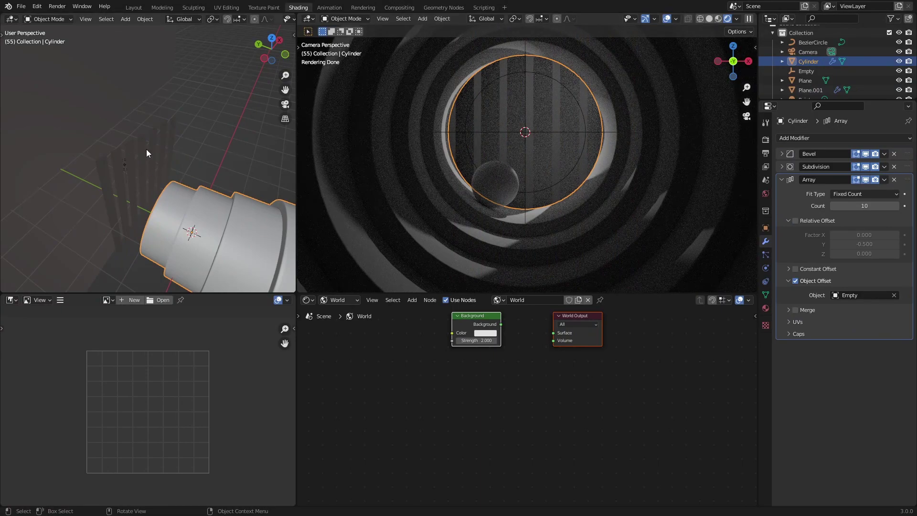
- Set the point light's radius to 0.11 m to soften the strip shadows
middle_click_drag(146, 152, 185, 164)
left_click(123, 179)
middle_click_drag(131, 180, 181, 186)
left_click(766, 268)
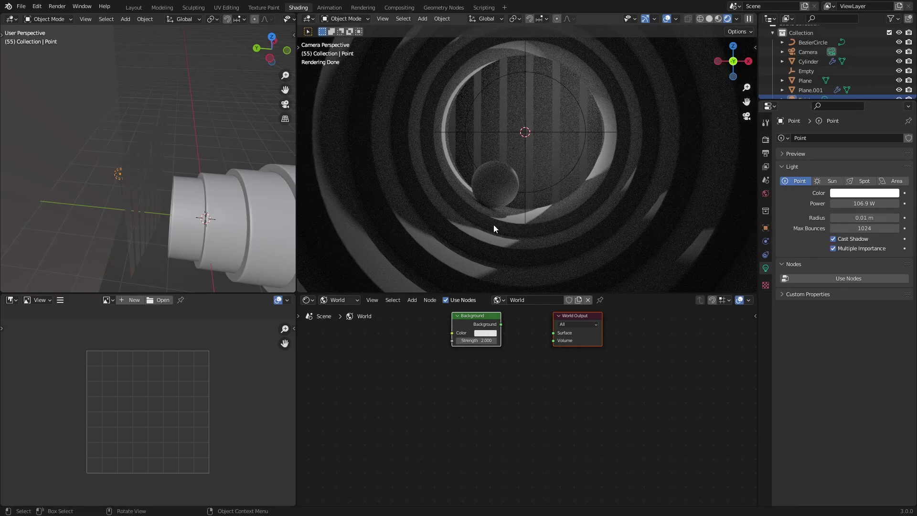
left_click_drag(873, 221, 886, 222)
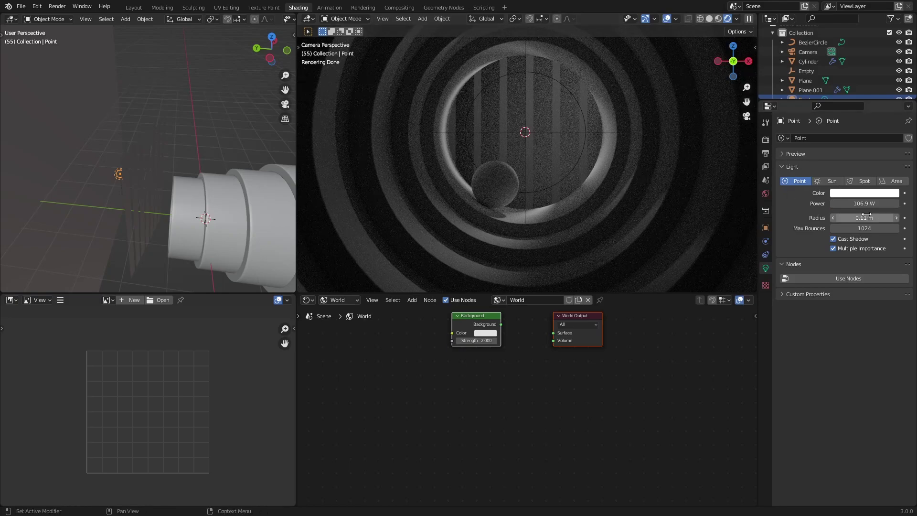
- Turn off Camera ray visibility for the strip array so it only casts shadows
left_click(142, 198)
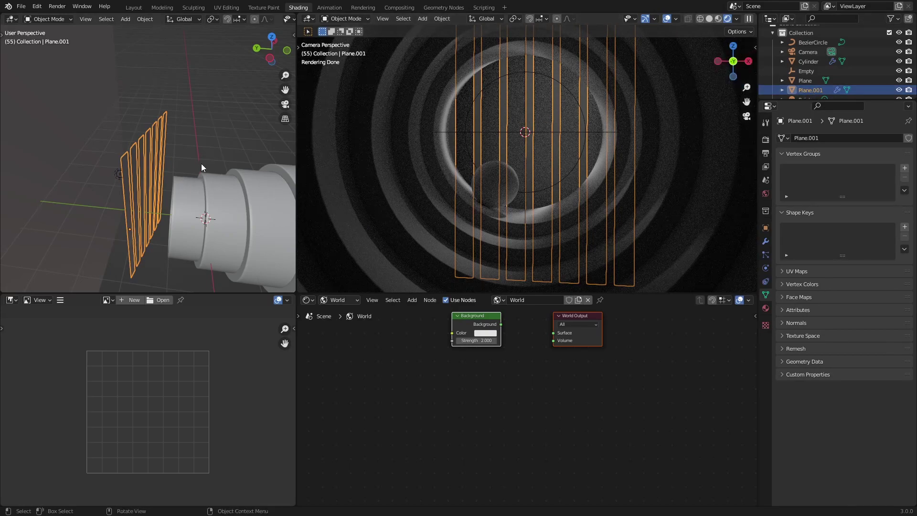
left_click(765, 229)
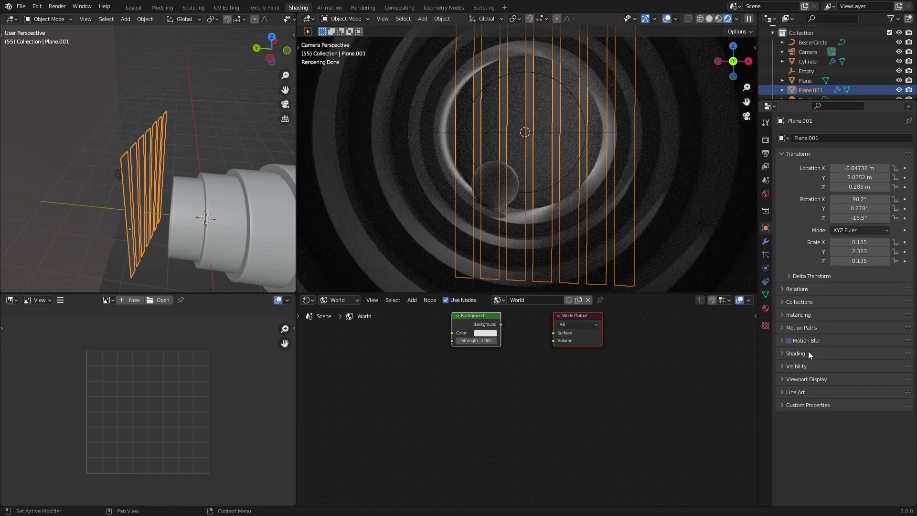
left_click(797, 366)
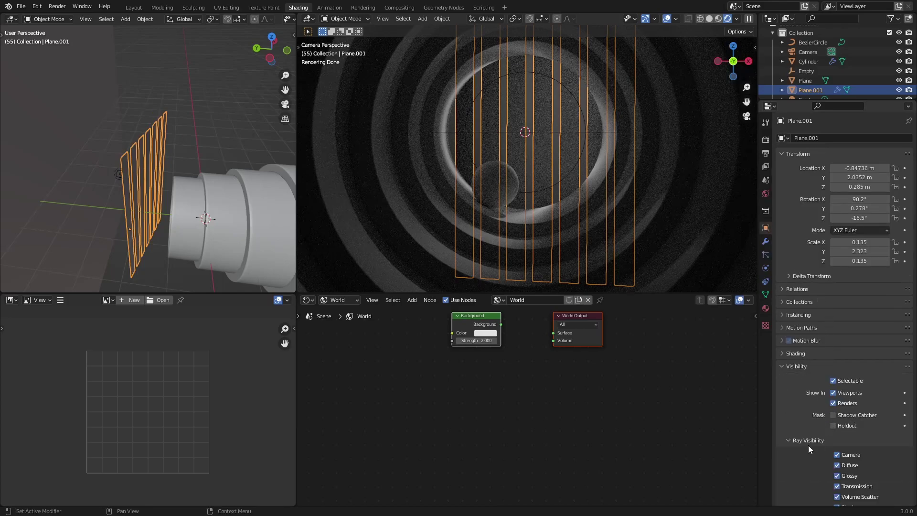
left_click(836, 456)
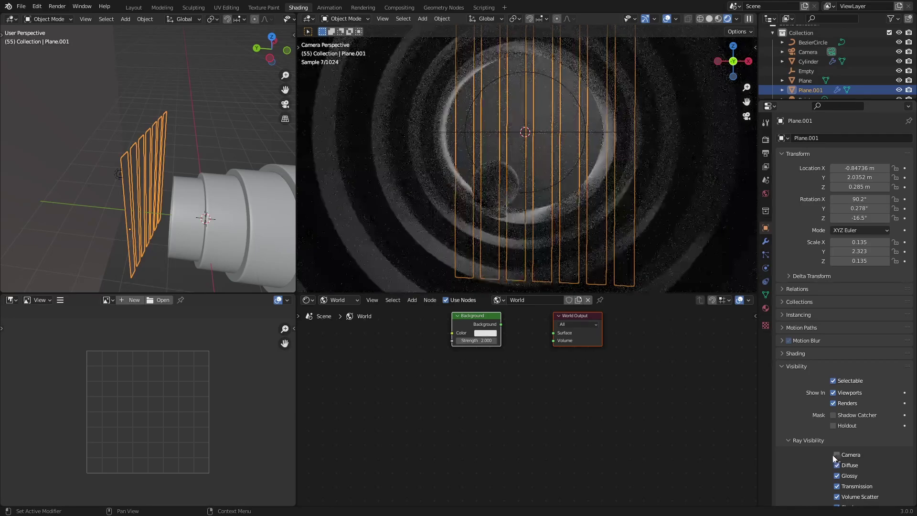
left_click(153, 273)
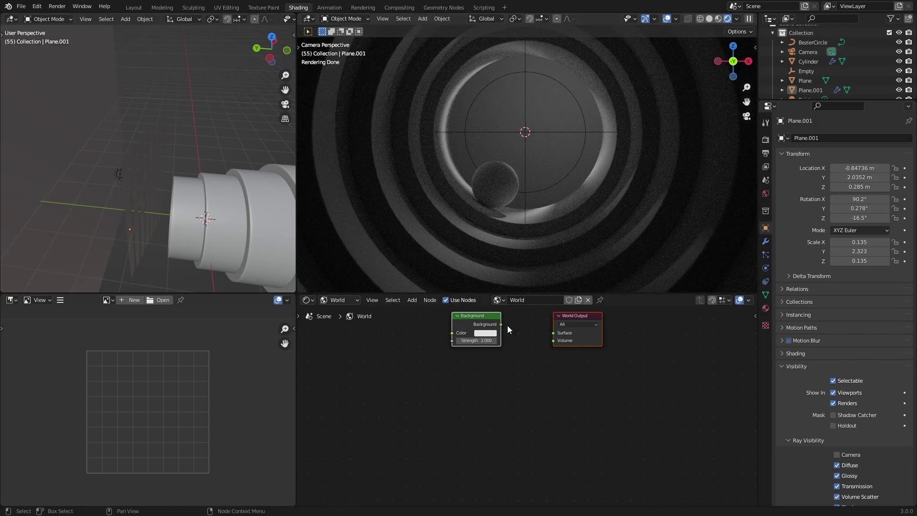
- Reconnect the world Background to the Surface input of the World Output and start a test render
left_click_drag(501, 324, 552, 333)
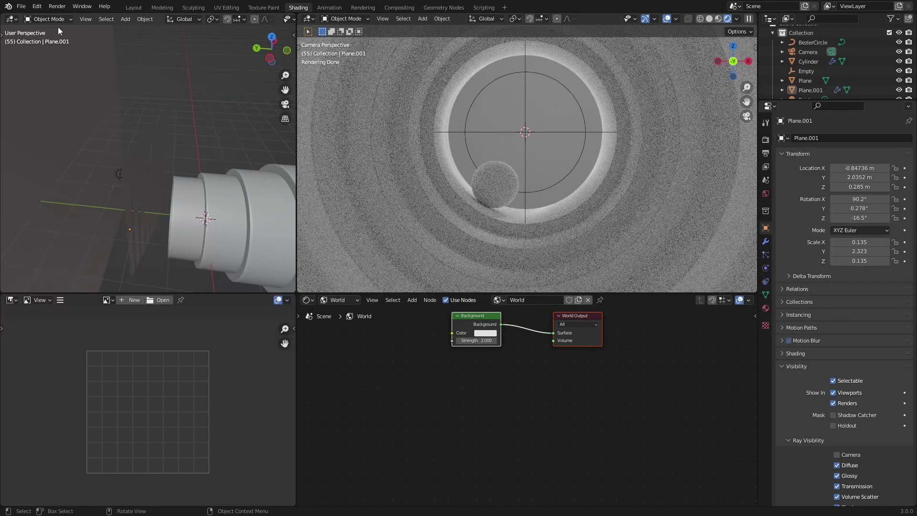
key("F12")
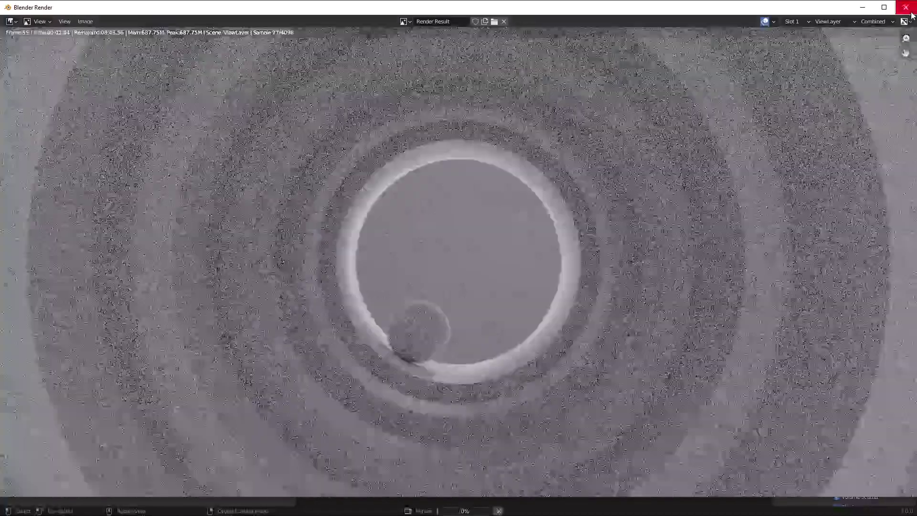
key("Escape")
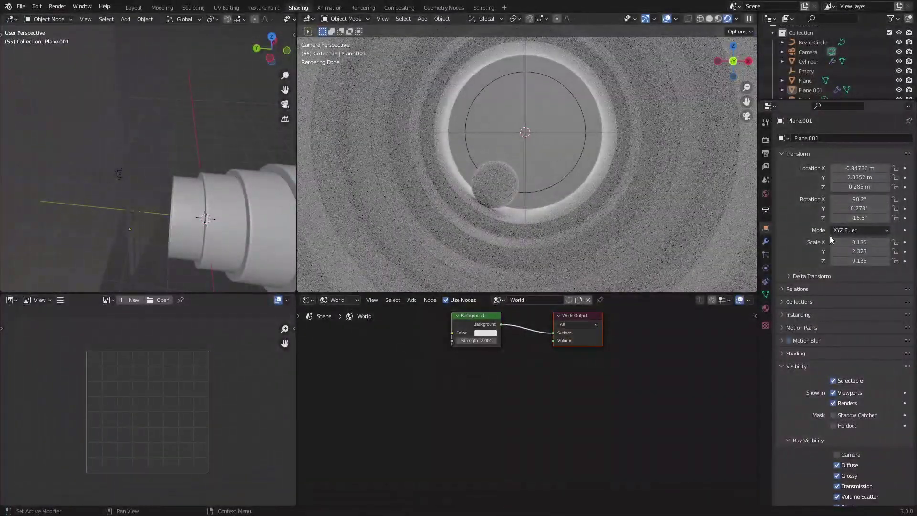
- Set the Cycles render time limit to 10 sec and render the current frame
left_click(766, 140)
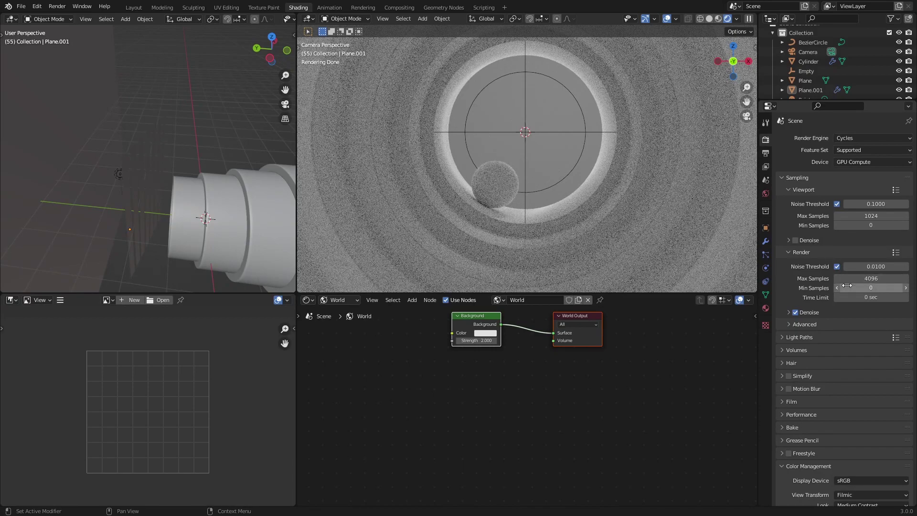
left_click(855, 298)
type("10")
key("Return")
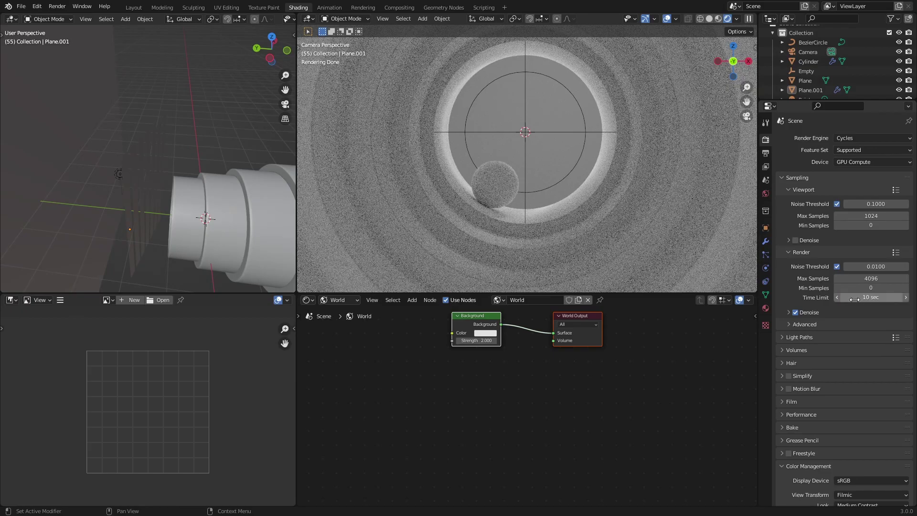
key("F12")
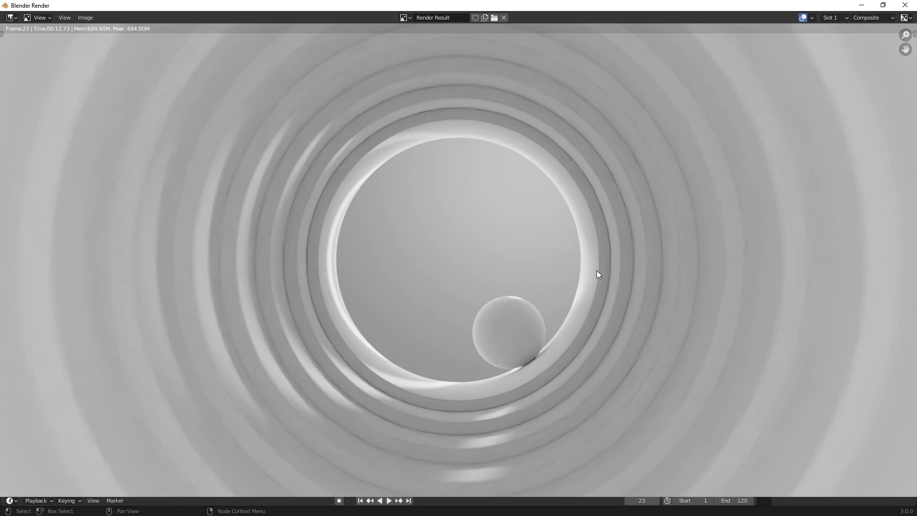
left_click(906, 7)
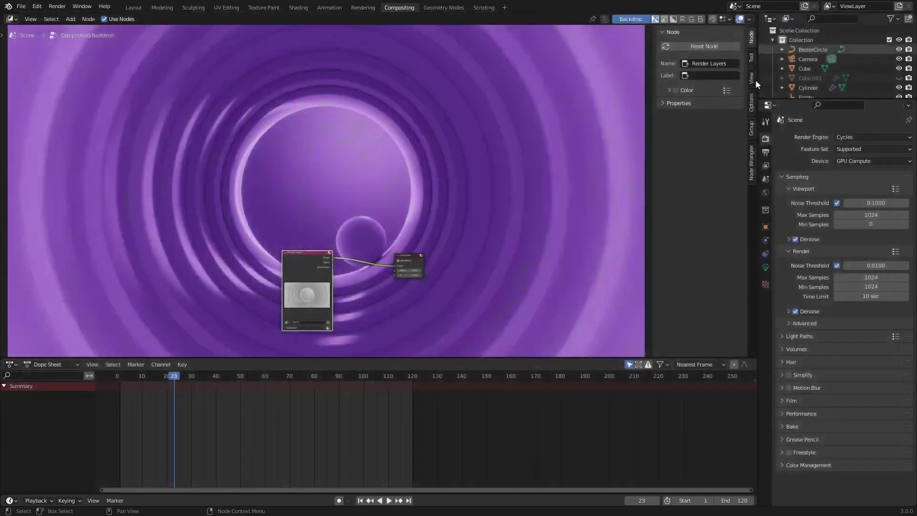
- Add a Viewer node in the compositor, feed it the Render Layers image and show it as the backdrop
scroll(411, 141, "up", 3)
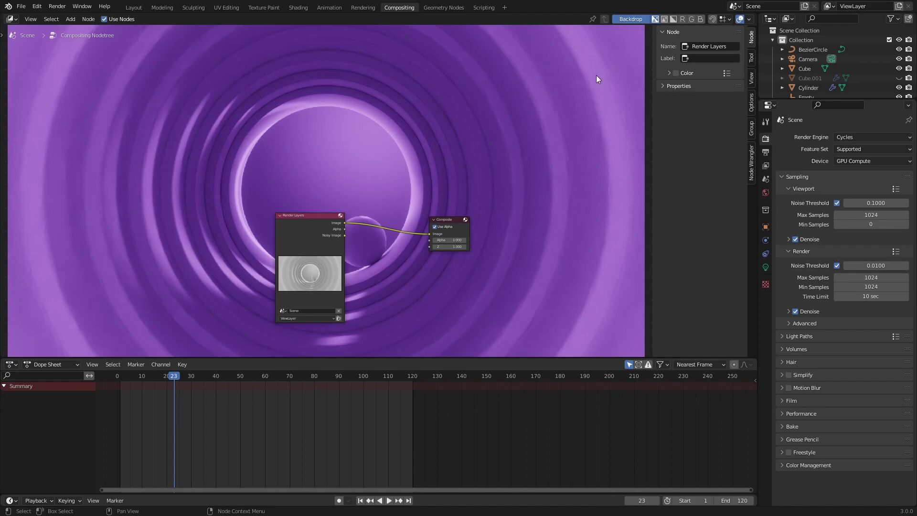
left_click(623, 19)
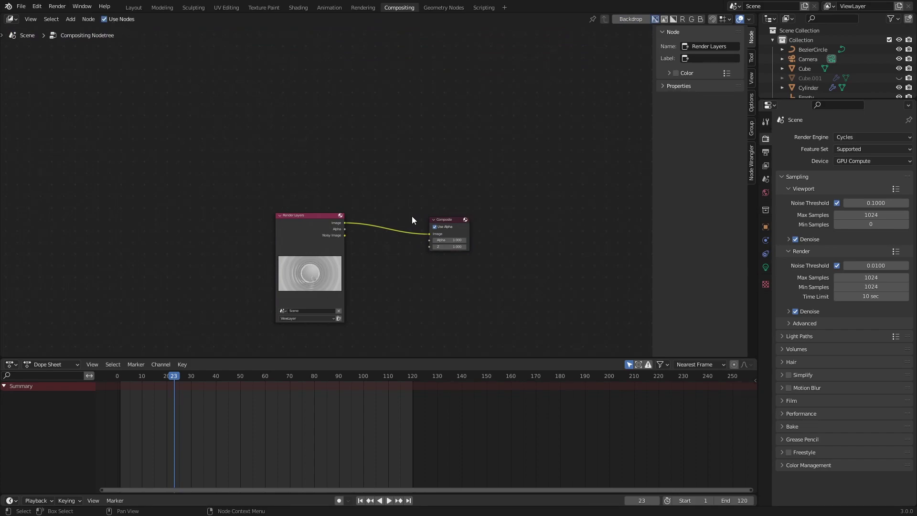
scroll(402, 237, "up", 3)
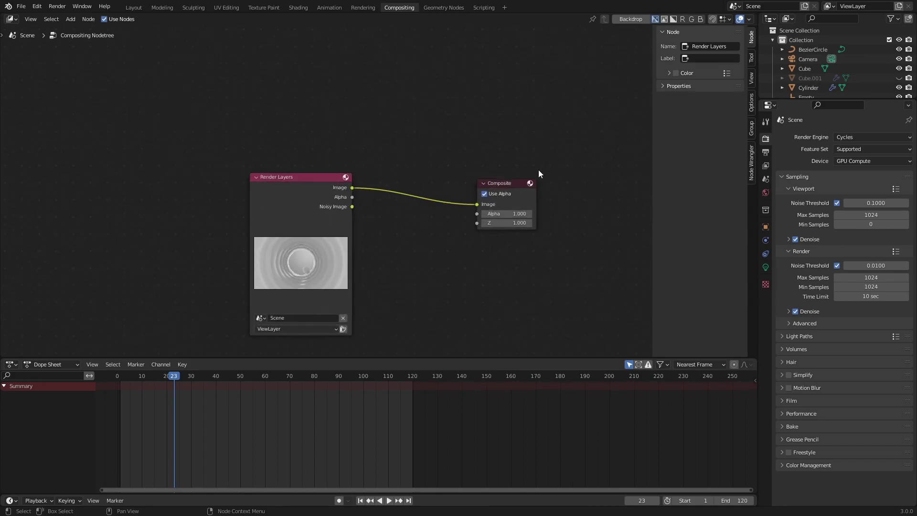
middle_click_drag(327, 246, 249, 265)
scroll(249, 264, "down", 4)
scroll(325, 165, "up", 1)
middle_click_drag(329, 165, 395, 139)
key("shift+a")
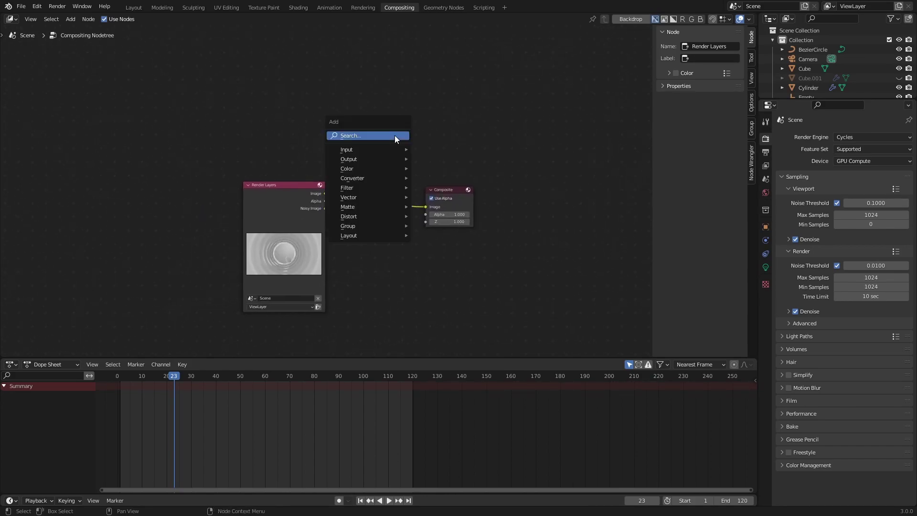
type("vie")
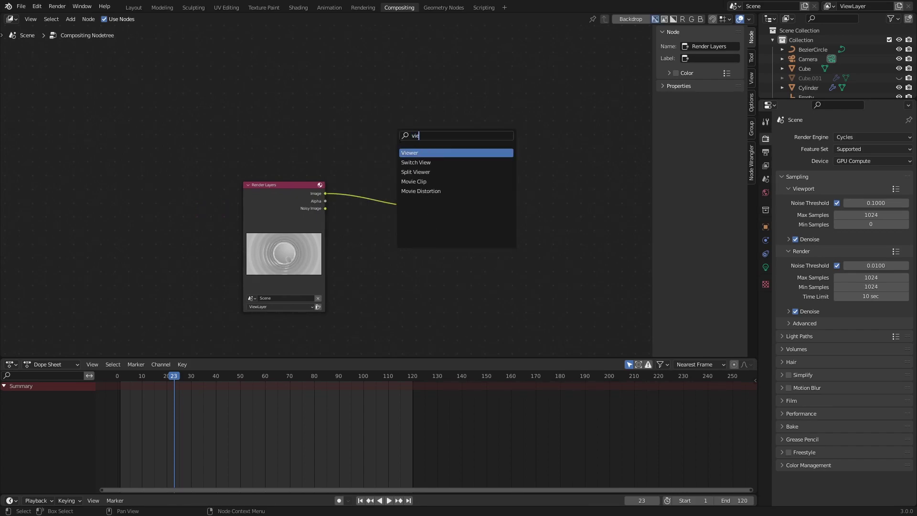
key("Return")
left_click(414, 121)
left_click_drag(325, 193, 413, 140)
left_click(632, 19)
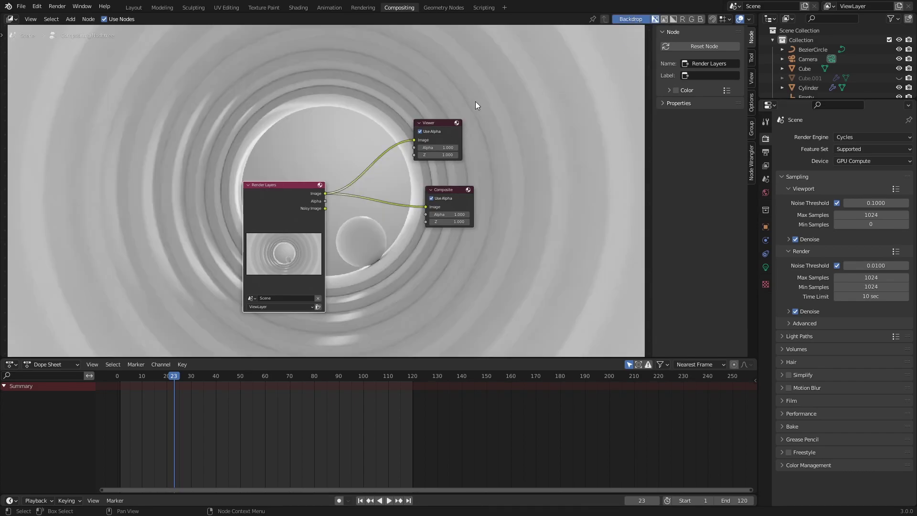
- Delete the Viewer node and check the Node Wrangler add-on in the preferences
left_click(445, 123)
key("Delete")
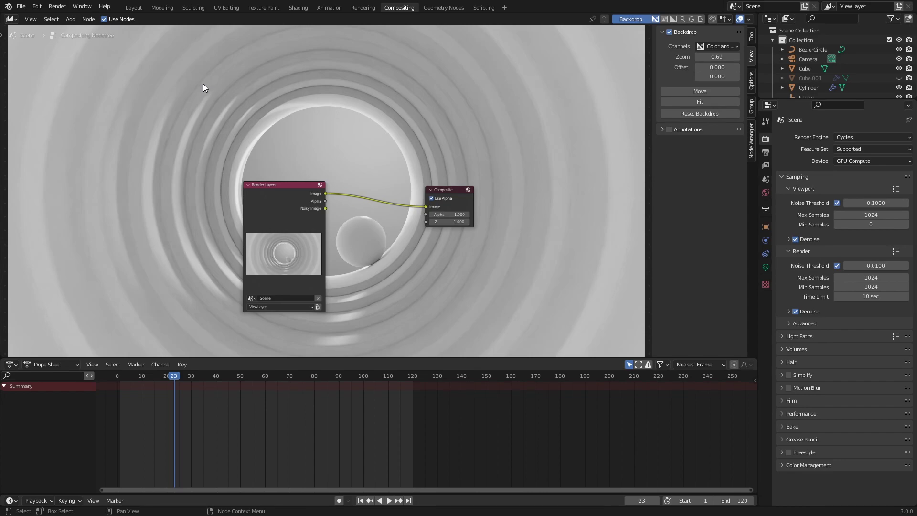
left_click(37, 7)
left_click(53, 142)
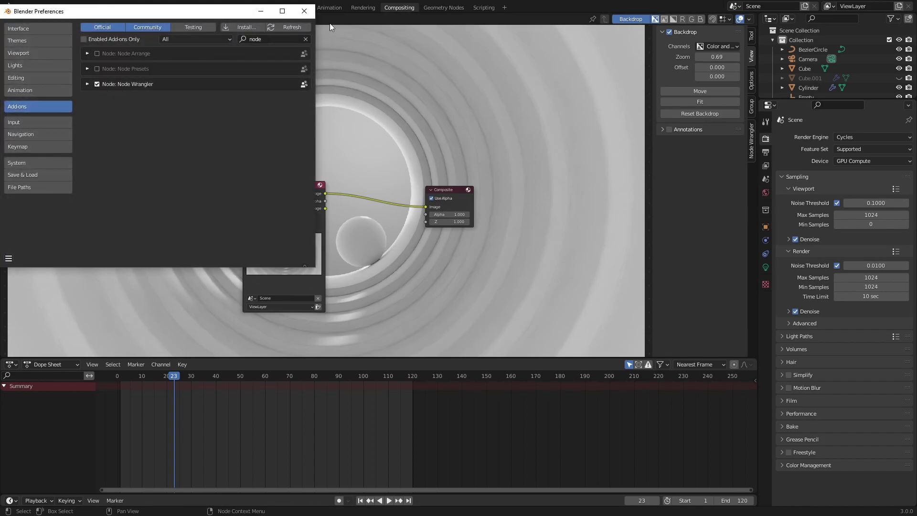
left_click(304, 10)
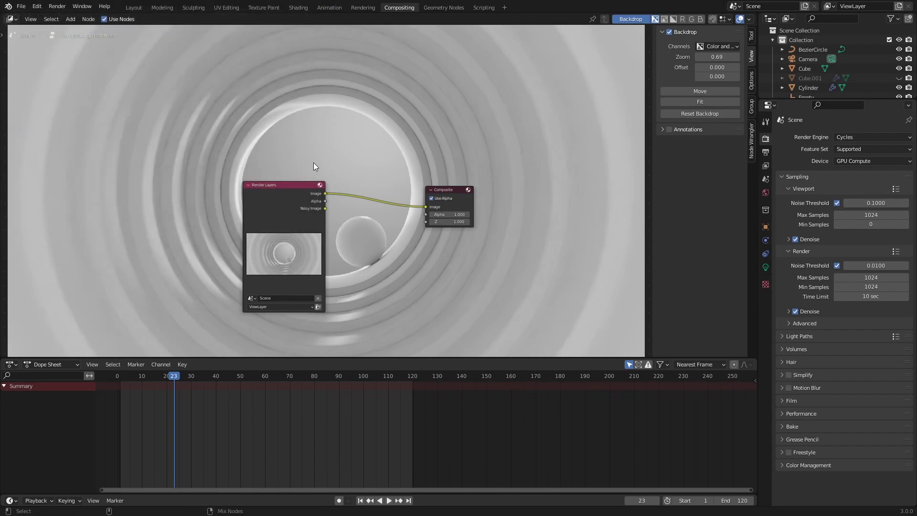
- Preview the Render Layers image through a Node Wrangler Viewer node and place that node above the Composite node
left_click(289, 197, "ctrl+shift")
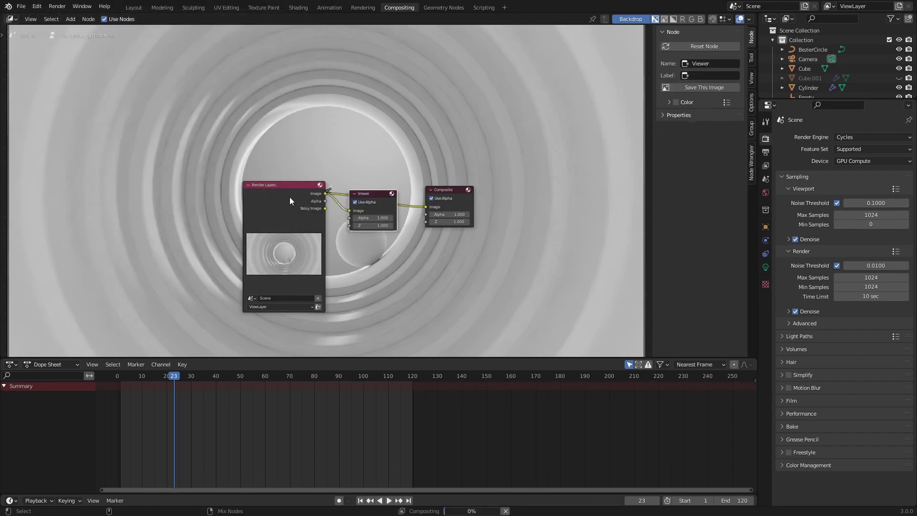
left_click_drag(374, 198, 457, 144)
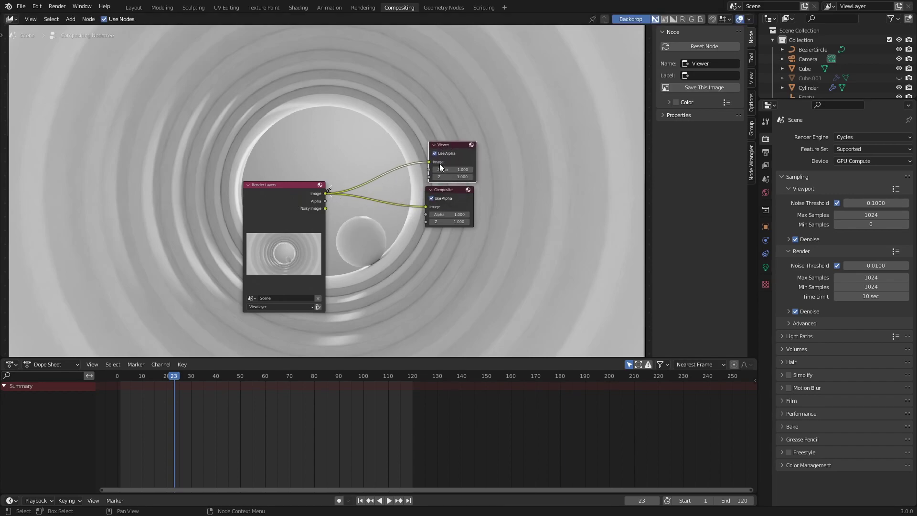
left_click_drag(485, 132, 448, 237)
left_click(484, 110)
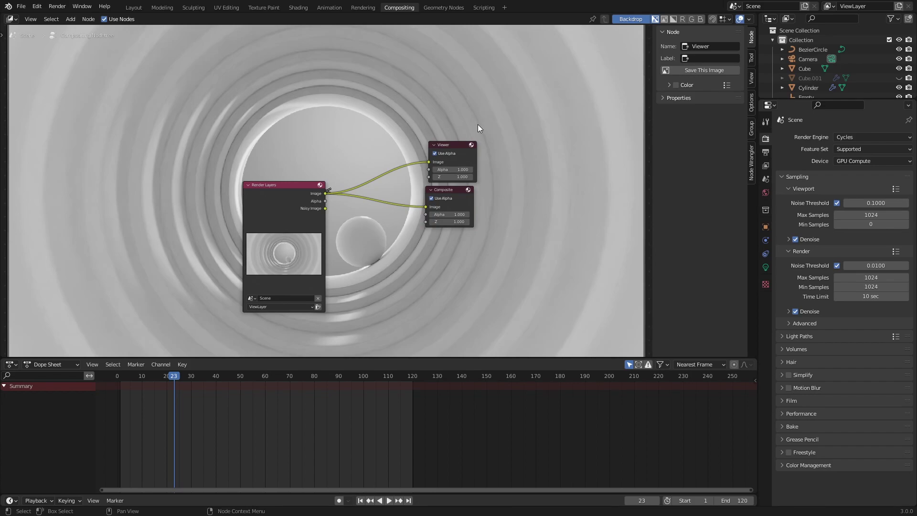
- Insert a Bright/Contrast node between Render Layers and the Viewer and set its contrast to 22.8
scroll(364, 116, "up", 2)
key("shift+a")
left_click(384, 134)
type("cont")
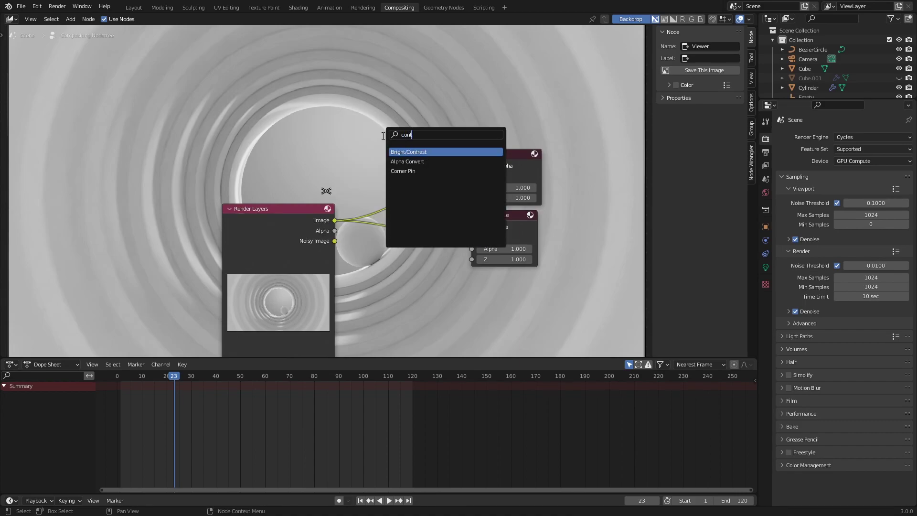
type("r")
key("Return")
left_click(406, 191)
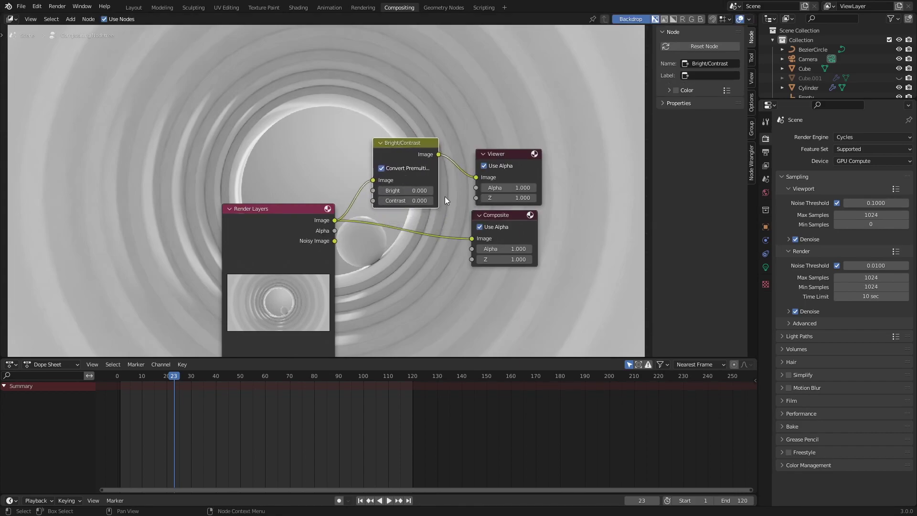
left_click_drag(401, 201, 420, 202)
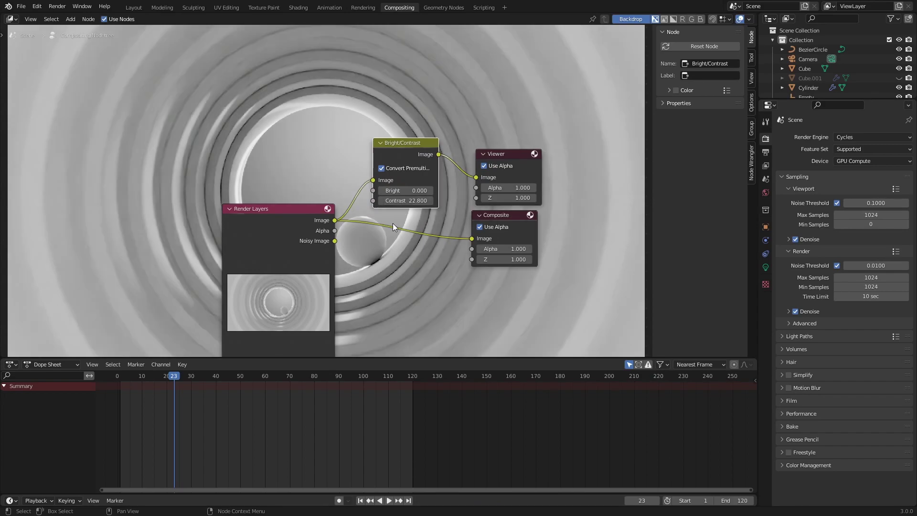
- Insert an RGB Curves node between Render Layers and the Bright/Contrast node
key("shift+a")
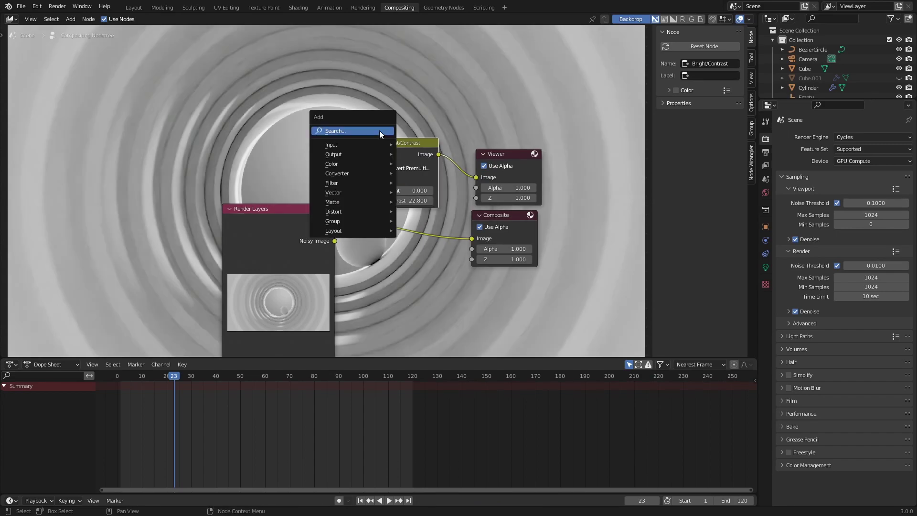
left_click(381, 130)
type("rgb")
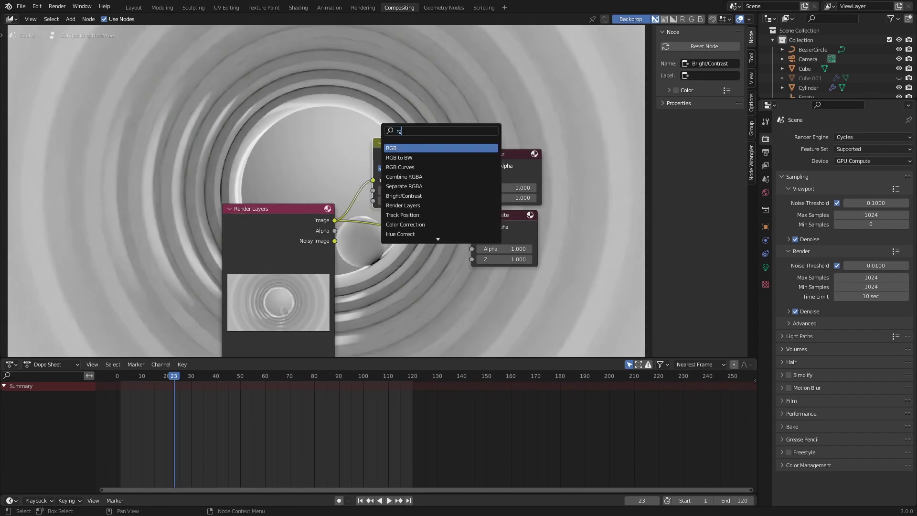
left_click(406, 166)
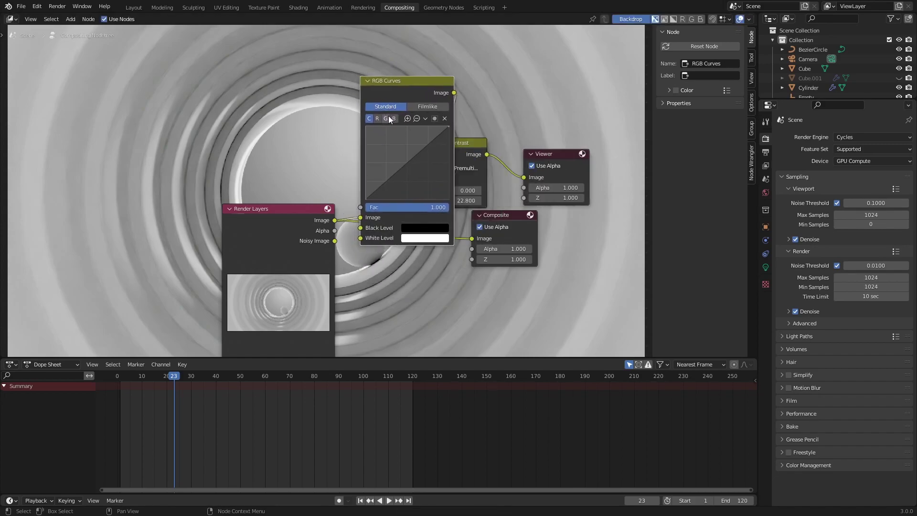
left_click(430, 156)
- Replace the Bright/Contrast node with a direct link from RGB Curves to the Viewer, and bend the curve into an S shape
left_click_drag(503, 180, 604, 180)
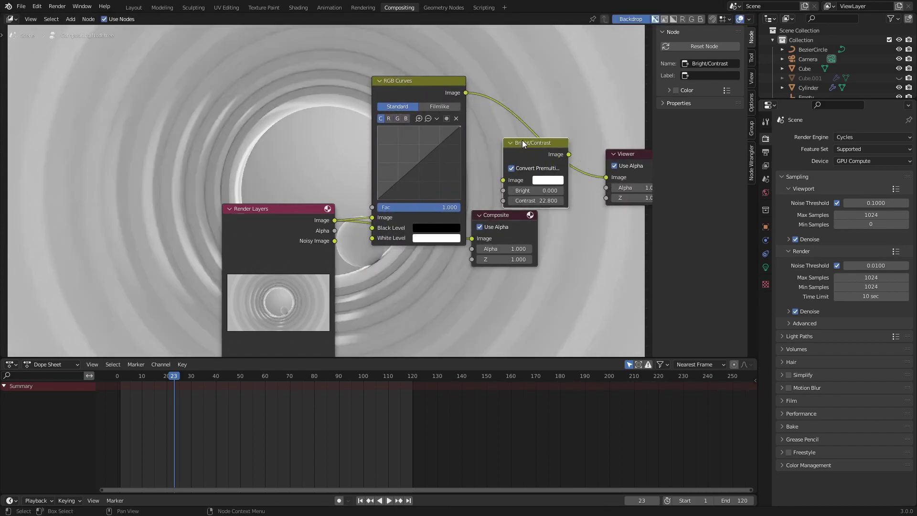
left_click(511, 142)
key("x")
left_click_drag(434, 150, 407, 176)
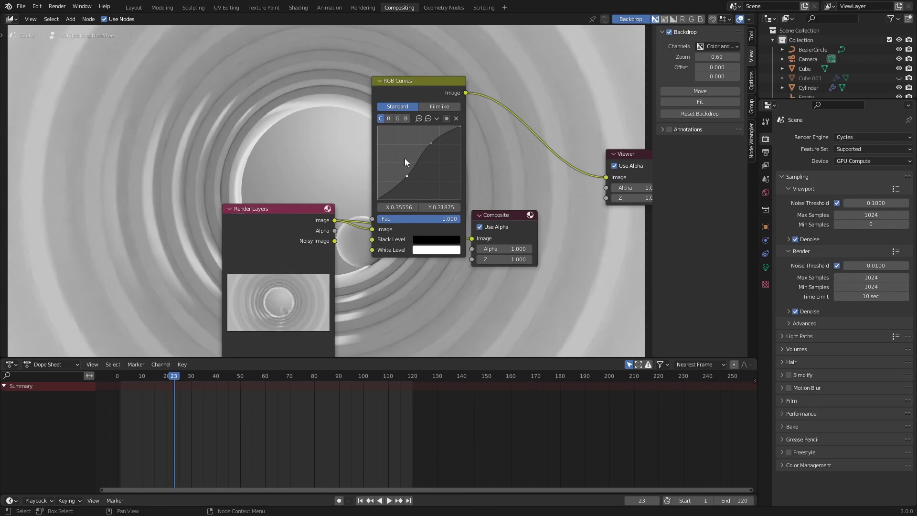
- Add a Glare node and insert it on the link between RGB Curves and the Viewer
middle_click_drag(526, 90, 314, 211)
key("shift+a")
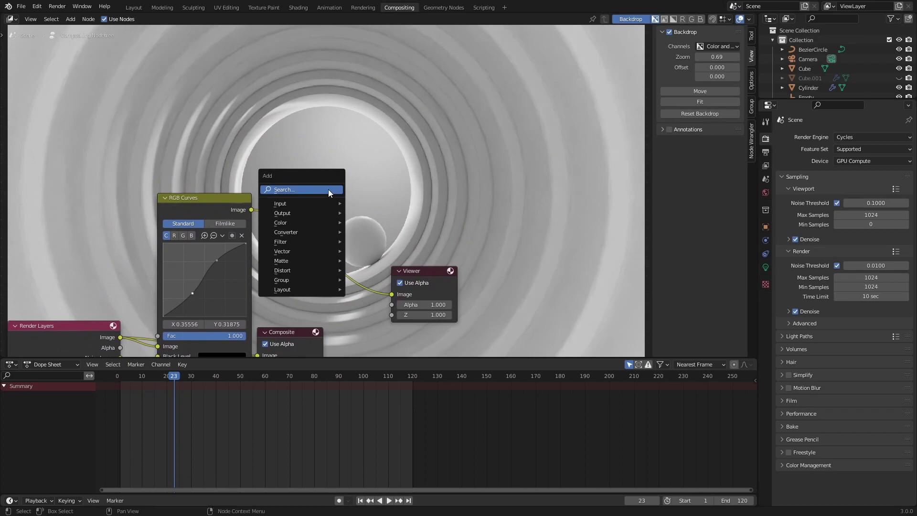
left_click(329, 189)
type("glare")
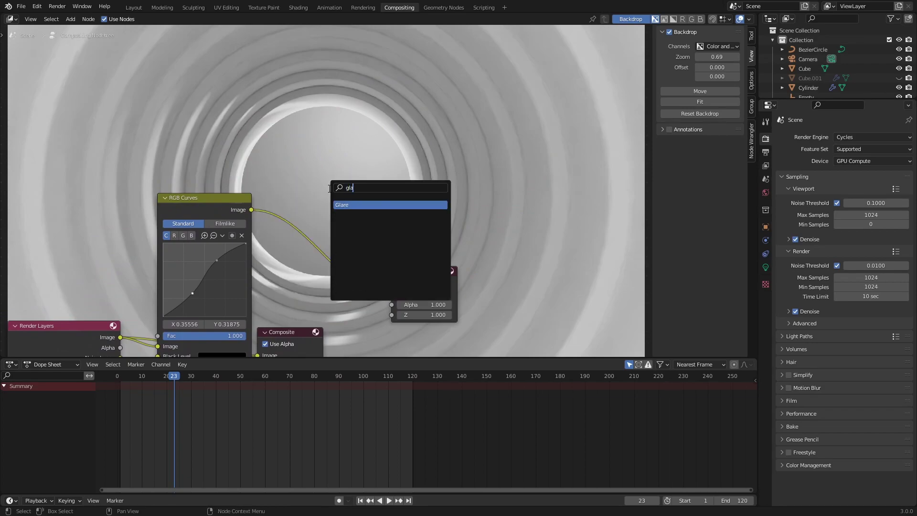
left_click(357, 205)
left_click(521, 107)
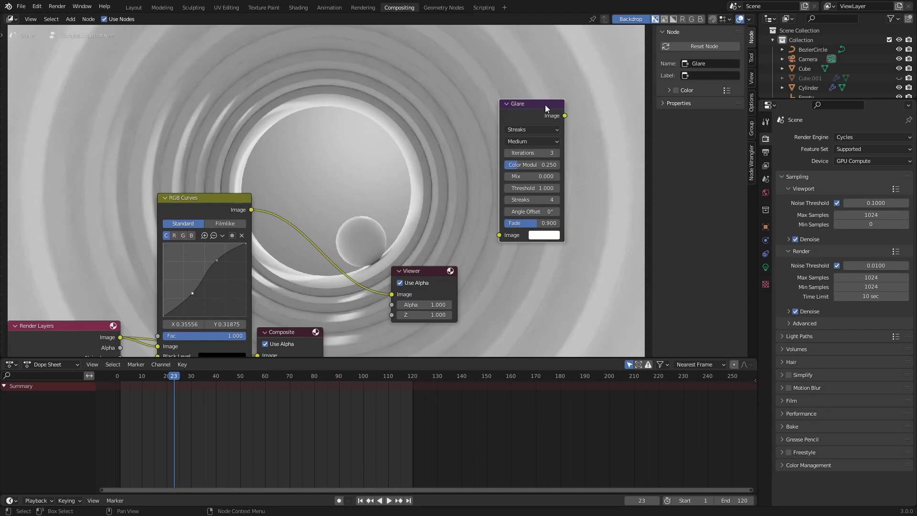
left_click_drag(540, 105, 330, 183)
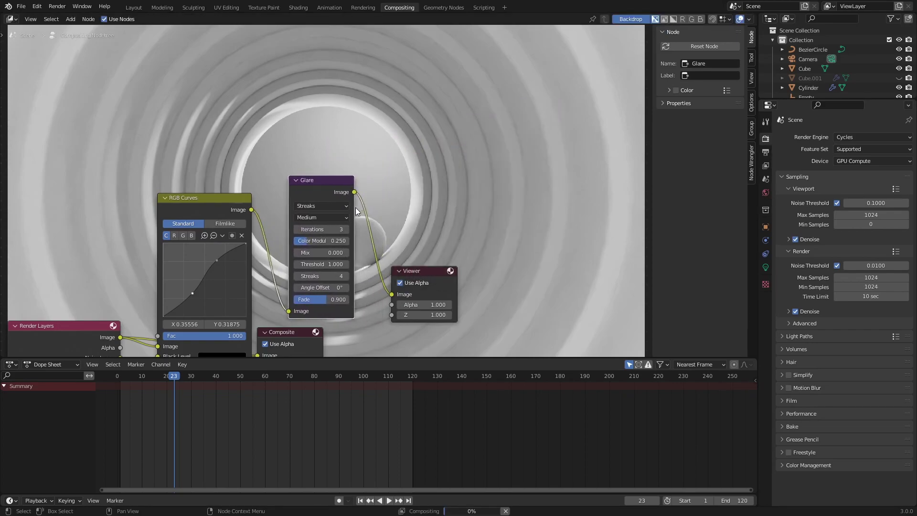
- Set the Glare node's type to Fog Glow and its threshold to 0.4
left_click(311, 205)
left_click(320, 236)
middle_click_drag(398, 175, 503, 255)
scroll(422, 240, "up", 2)
scroll(388, 203, "up", 3)
middle_click_drag(421, 240, 390, 206)
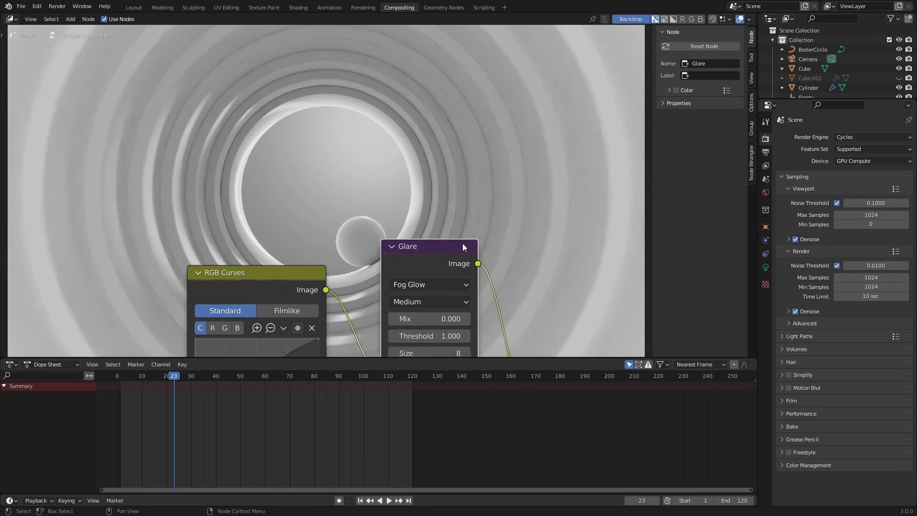
middle_click_drag(377, 302, 363, 271)
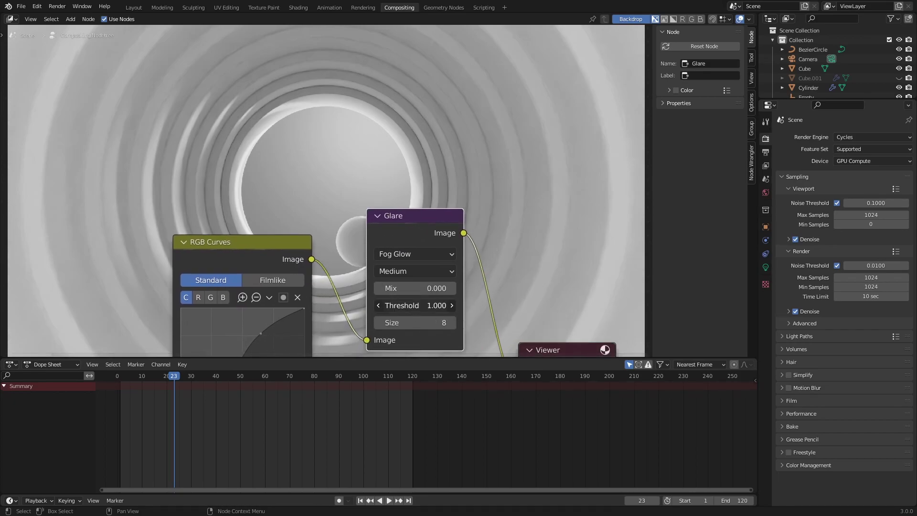
left_click_drag(415, 306, 408, 306)
- Try Glare thresholds down to 0.2, set the mix to 0.2 and bring the threshold back to 0.4
middle_click_drag(312, 84, 315, 123)
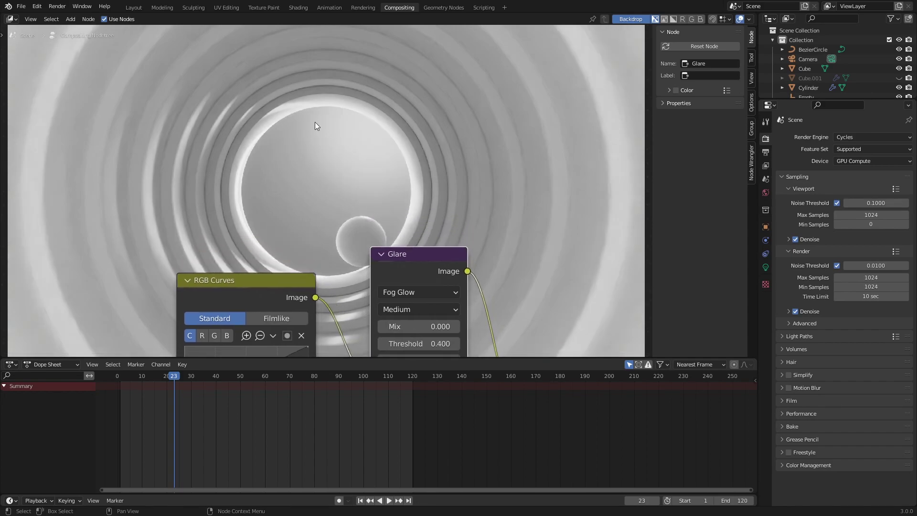
middle_click_drag(405, 244, 403, 210)
left_click(382, 309)
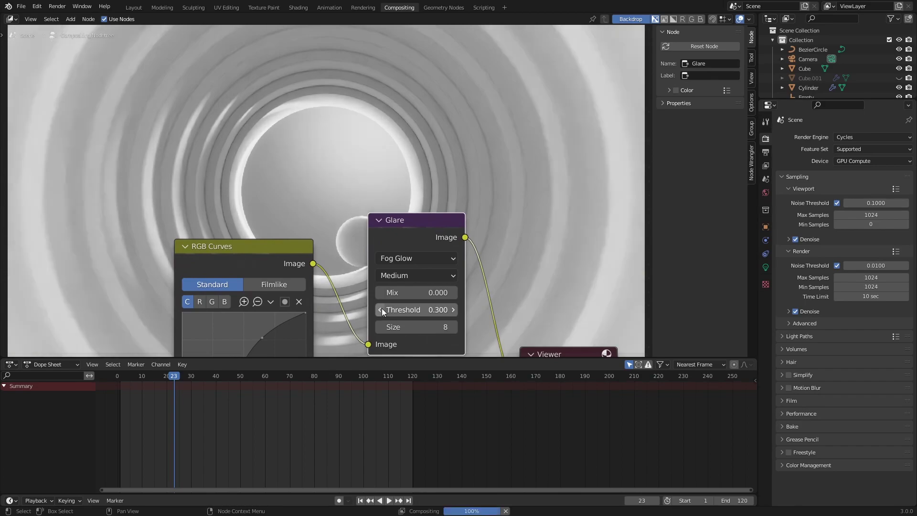
left_click(383, 309)
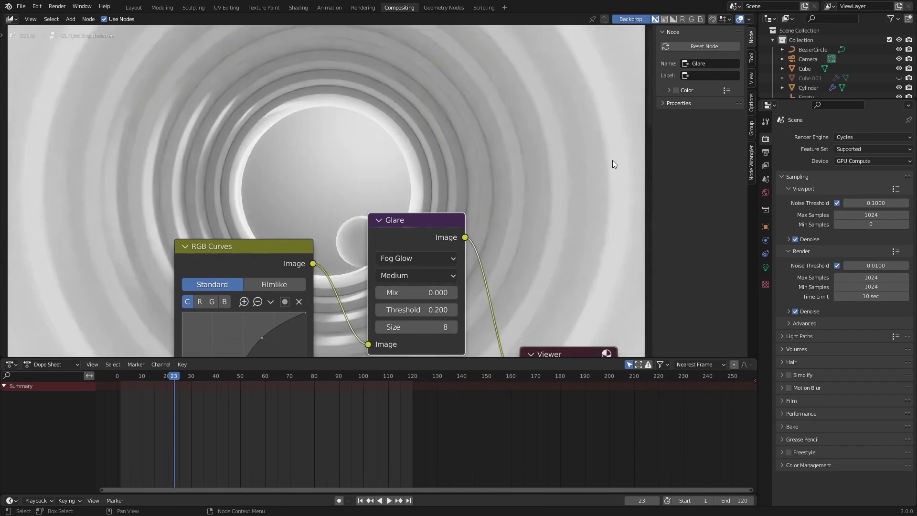
left_click(454, 311)
left_click(455, 295)
left_click(455, 294)
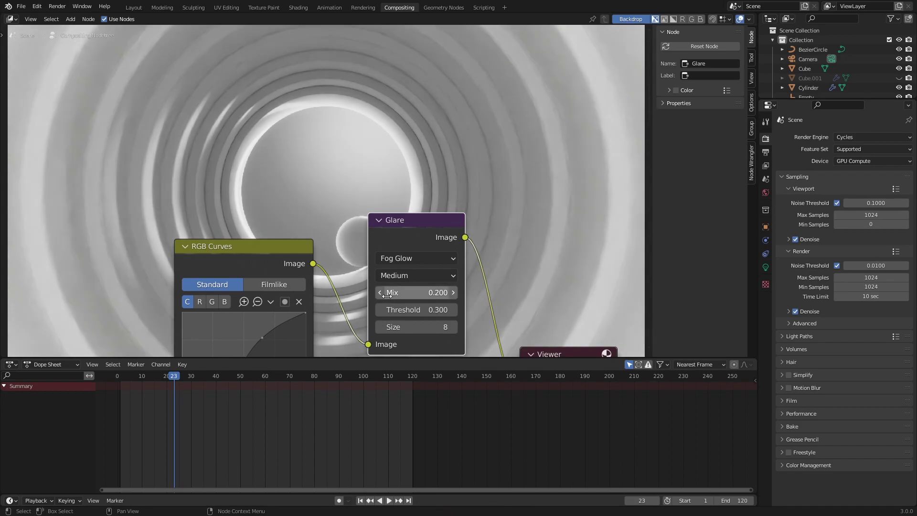
left_click(452, 310)
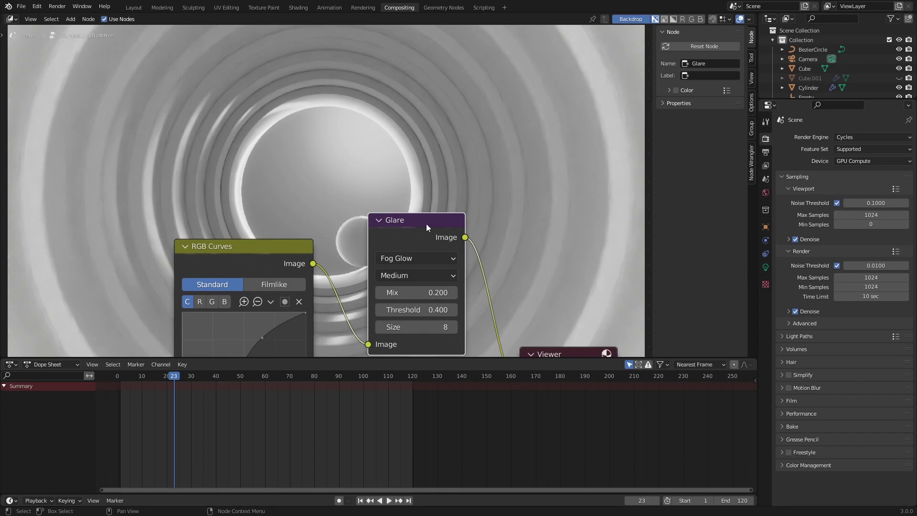
- Mute and unmute the Glare node repeatedly to compare the backdrop with and without the glow
key("m")
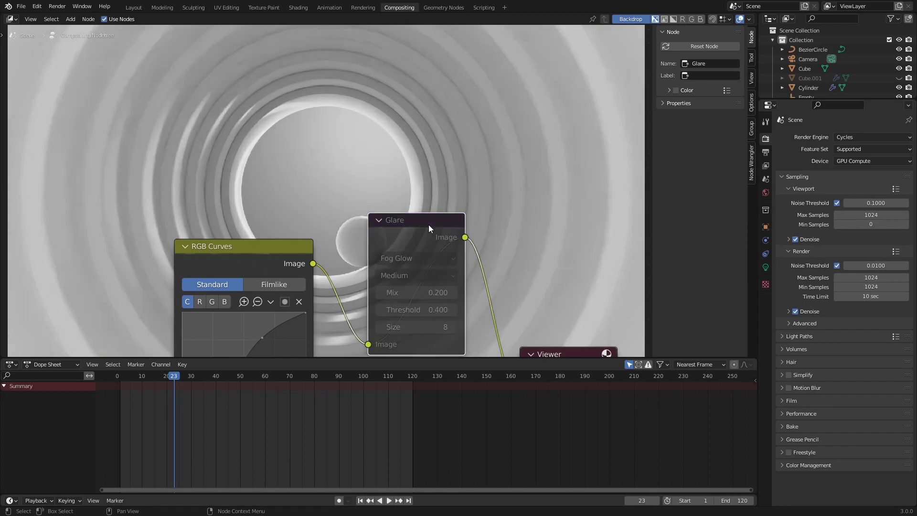
key("m")
key("m")
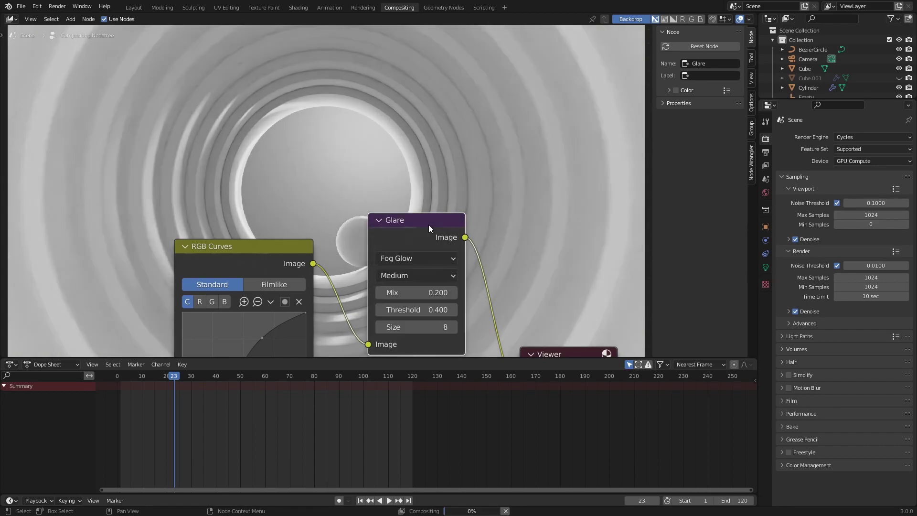
key("m")
key("m")
key("m")
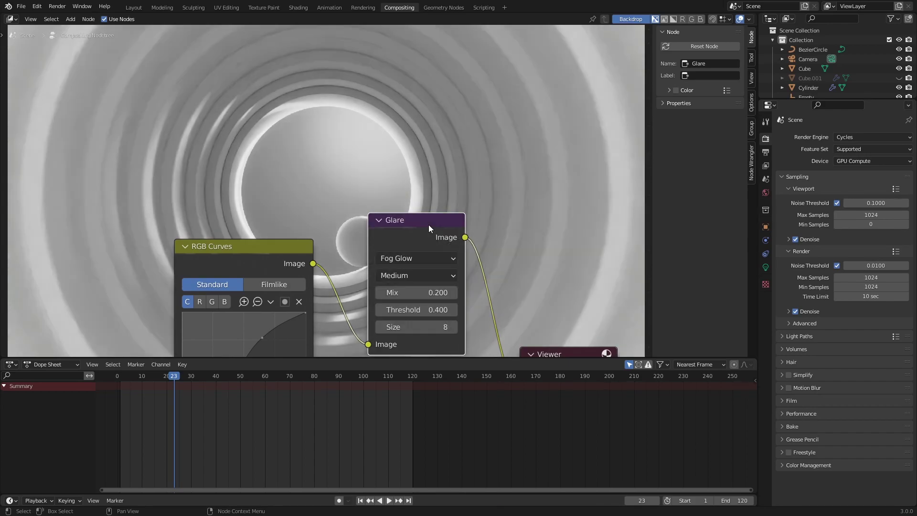
- Set the Glare threshold to 0.5, lower its mix and compare the image with the node muted and unmuted
left_click(453, 310)
left_click(380, 293)
key("m")
key("m")
key("m")
key("m")
- Reduce the Glare mix another increment and compare the glow again by toggling the node's mute
left_click(381, 293)
key("m")
key("m")
key("m")
key("m")
key("m")
key("m")
key("m")
key("m")
- Set the Glare node's mix to 0 and its quality to High
left_click(415, 293)
type("0")
key("Return")
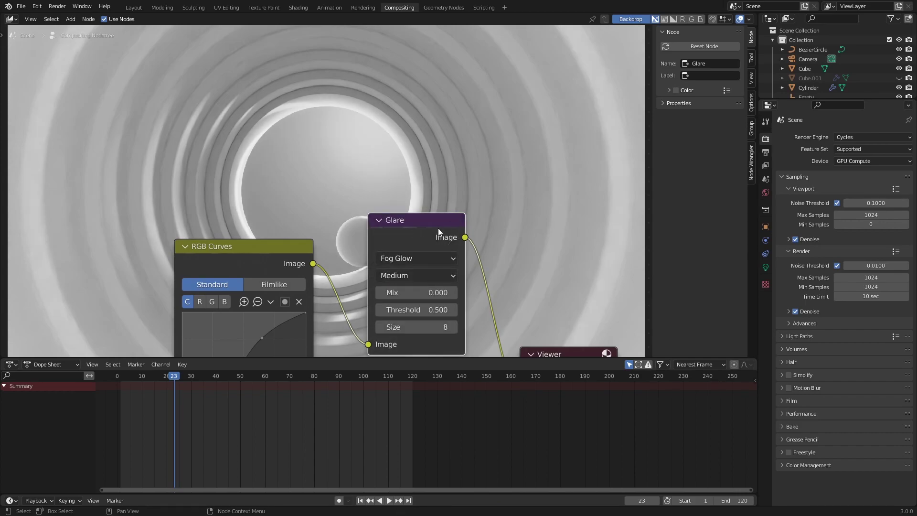
left_click(394, 277)
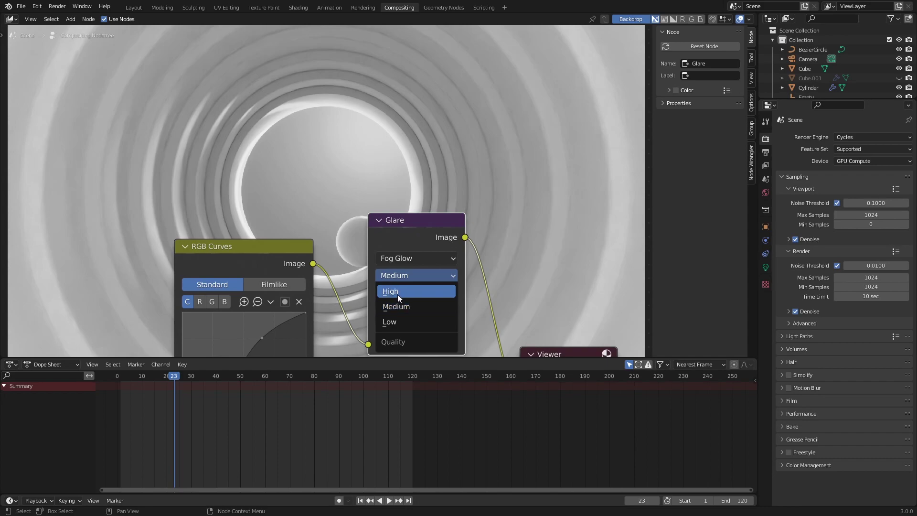
left_click(398, 293)
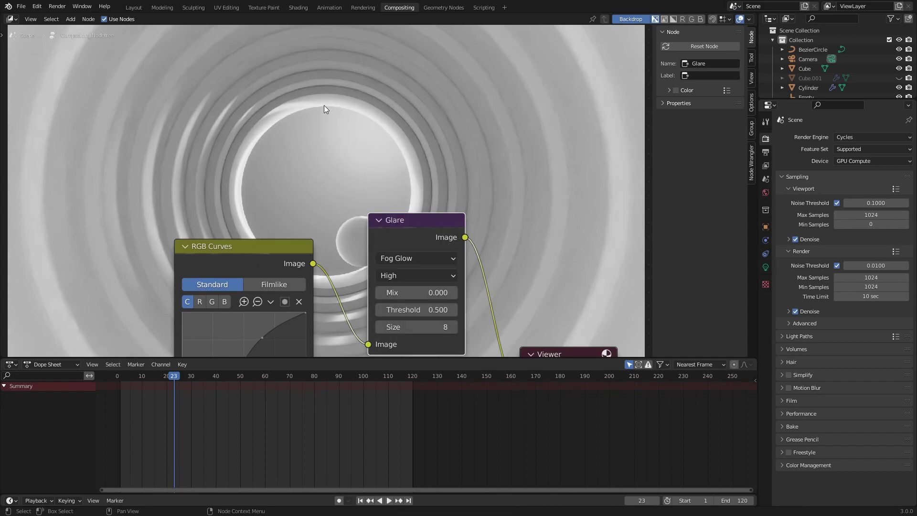
- Move the Viewer node farther from Glare and insert a Mix node on the link between them
scroll(379, 176, "down", 1)
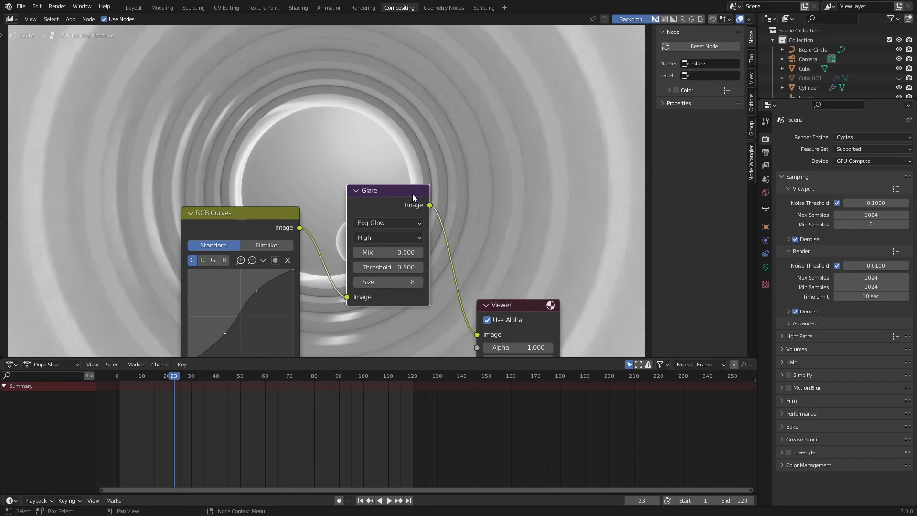
scroll(411, 225, "down", 2)
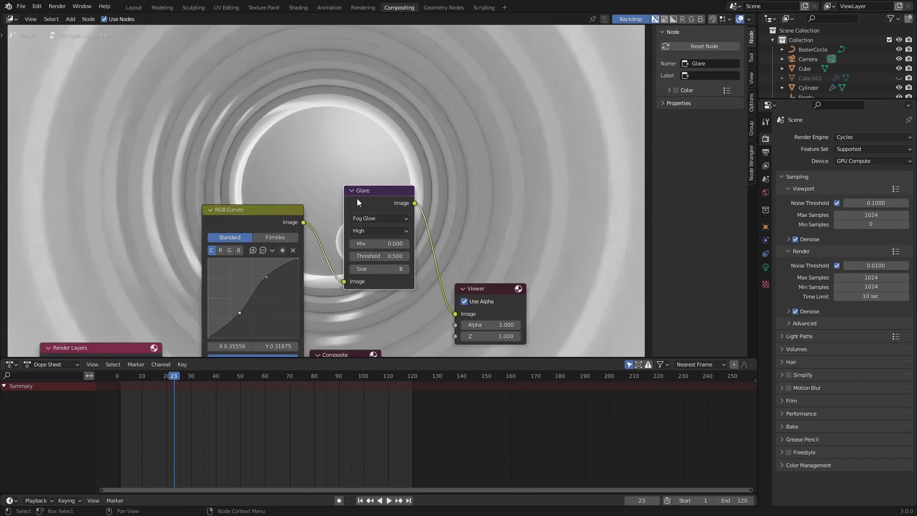
left_click_drag(504, 291, 582, 258)
middle_click_drag(514, 191, 457, 249)
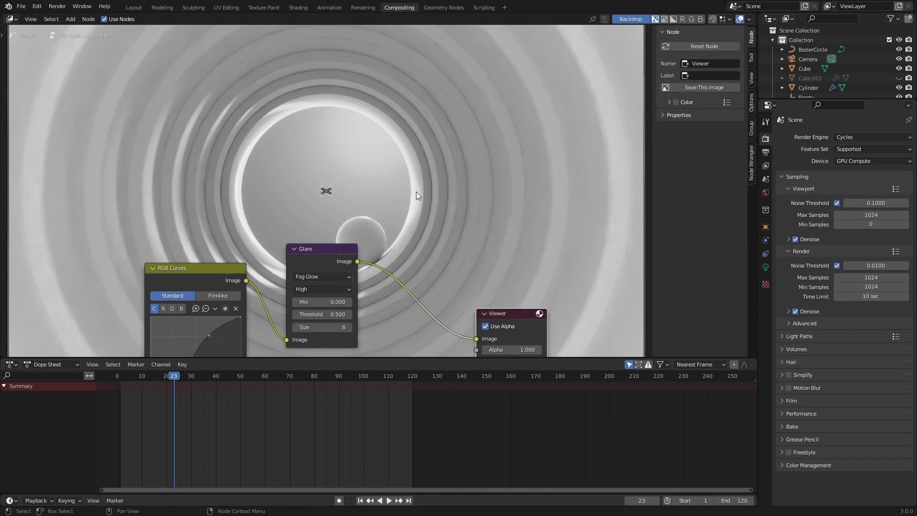
key("shift+a")
left_click(483, 191)
key("shift+a")
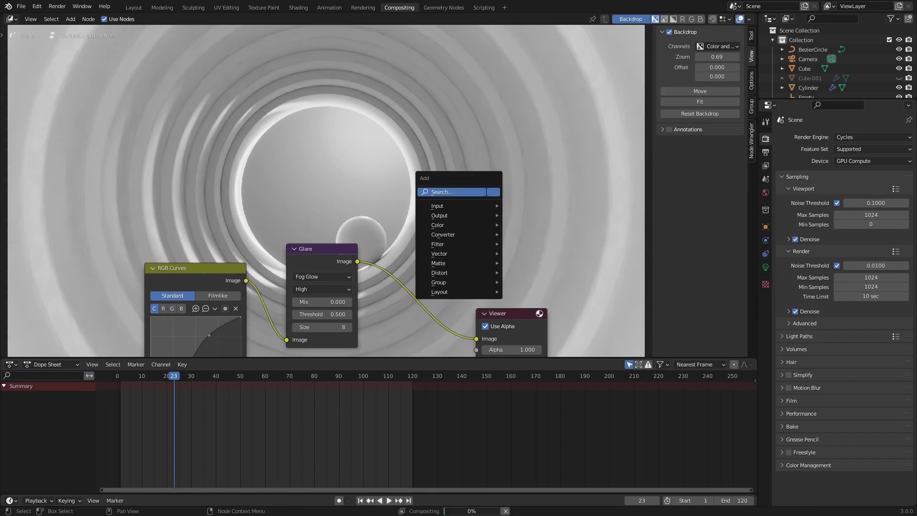
left_click(484, 192)
type("mi")
key("Return")
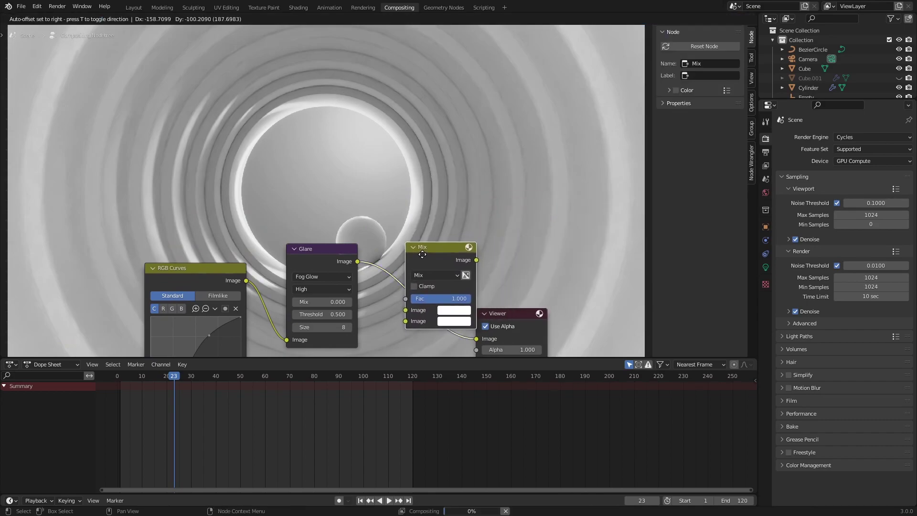
left_click(424, 263)
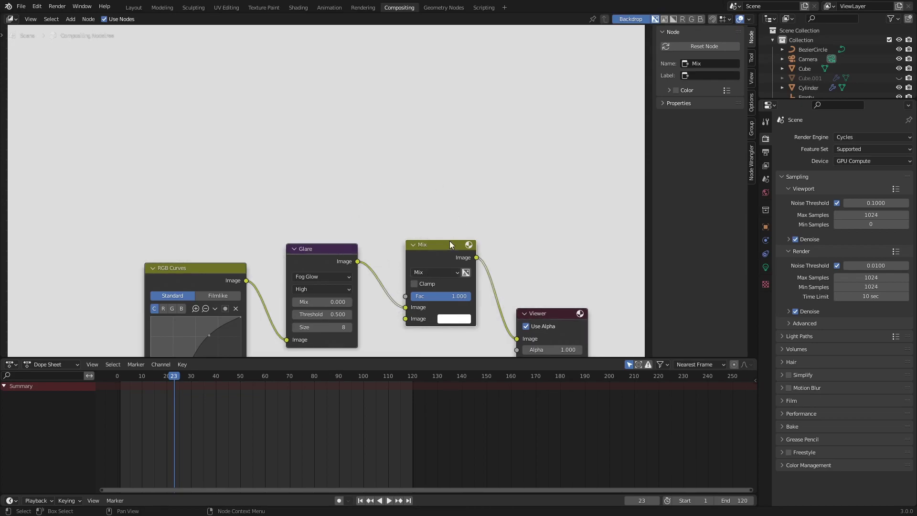
- Set the Mix node's blending mode to Multiply and its second image colour to light blue with saturation 0.682
left_click(433, 271)
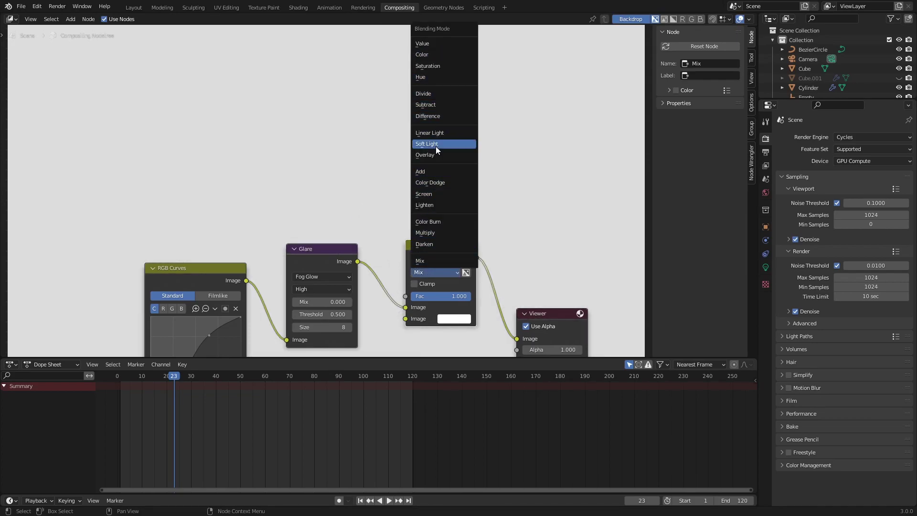
left_click(438, 232)
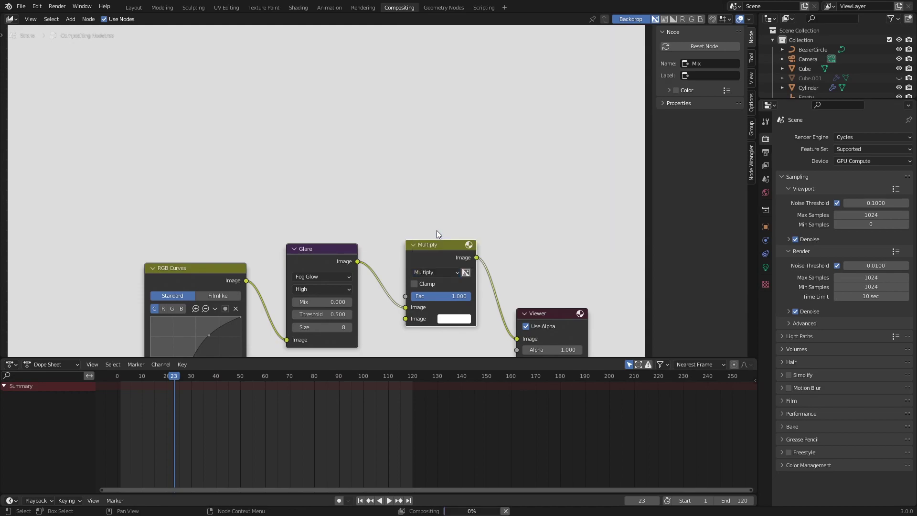
left_click(458, 321)
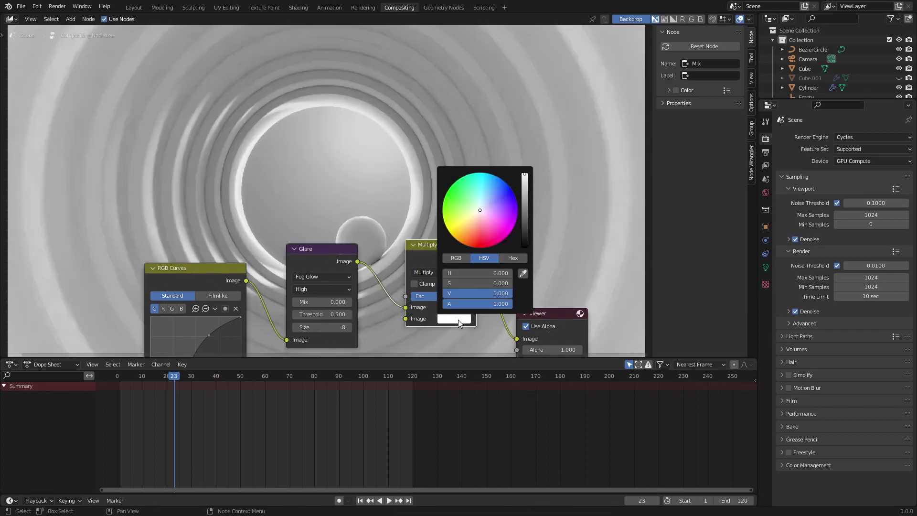
left_click(490, 198)
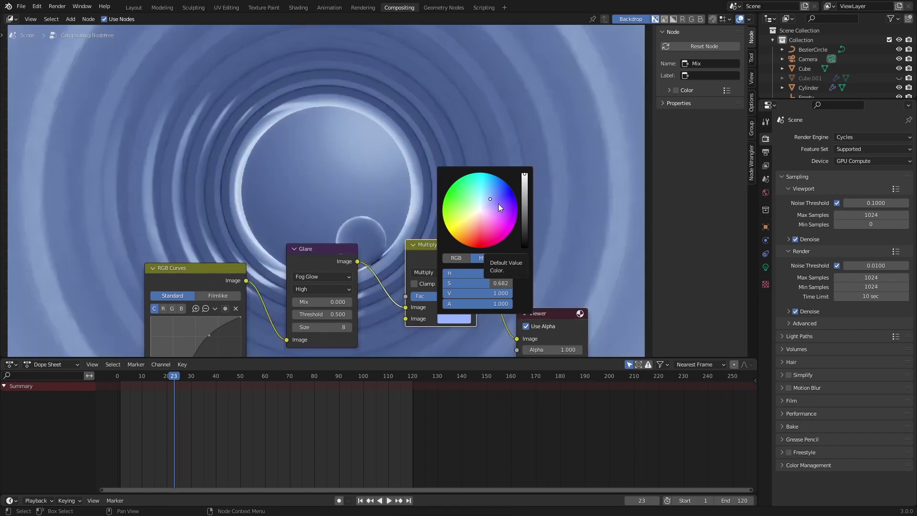
- Move the Composite node beyond the Multiply node, feed it from the Multiply image output, and place the Viewer node farther away
left_click(301, 175)
middle_click_drag(312, 170, 306, 197)
middle_click_drag(520, 267, 377, 194)
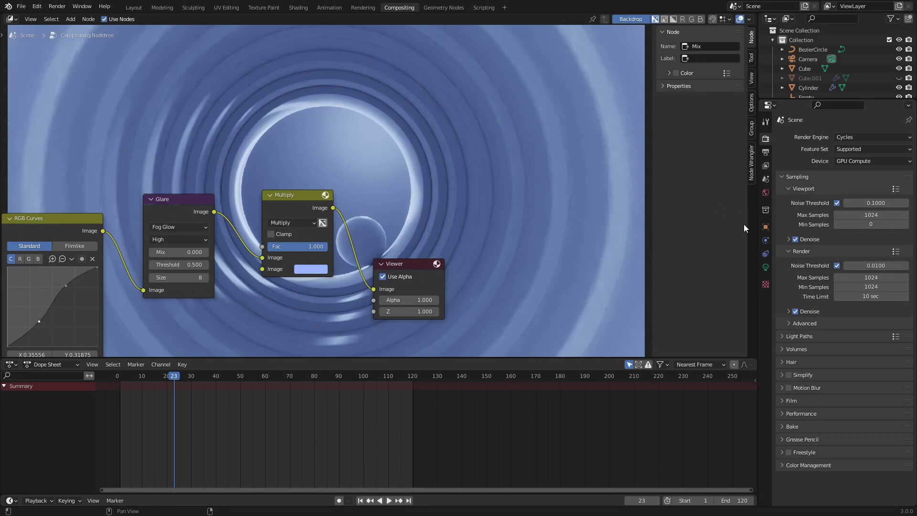
scroll(575, 225, "down", 3)
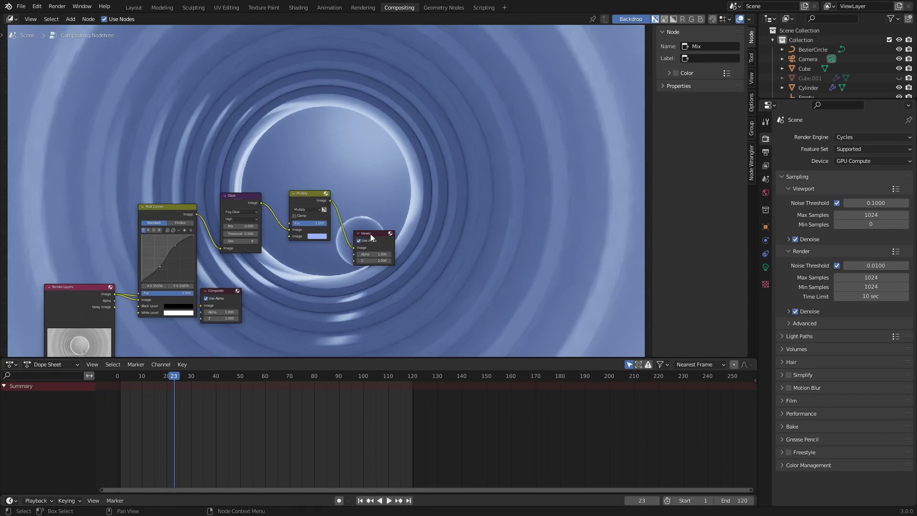
left_click_drag(230, 290, 399, 286)
left_click_drag(329, 201, 374, 303)
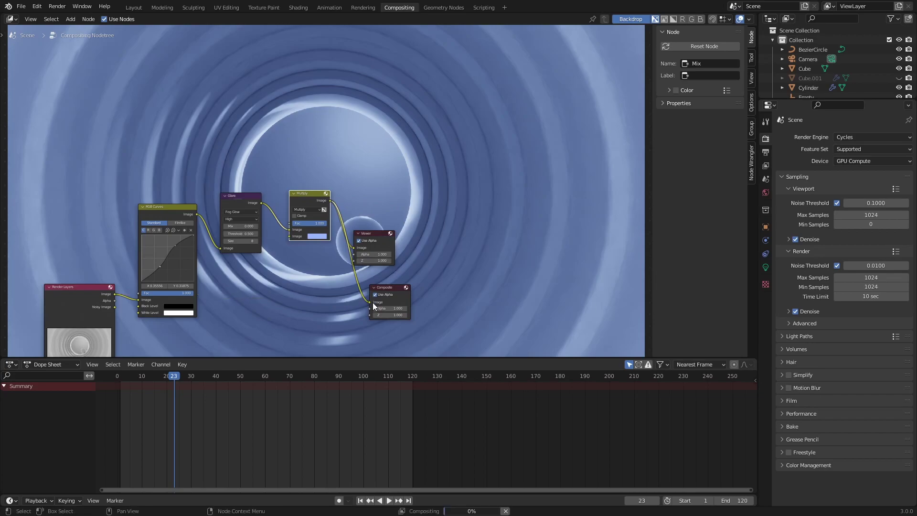
left_click(448, 202)
left_click_drag(382, 231, 451, 206)
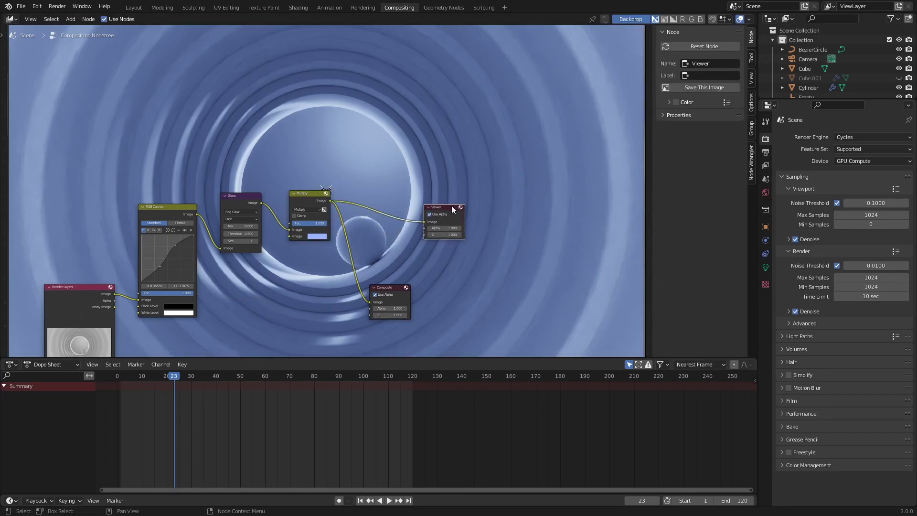
- Check the render output location and look through the rendered PNG frames in the render_composite folder
left_click(766, 152)
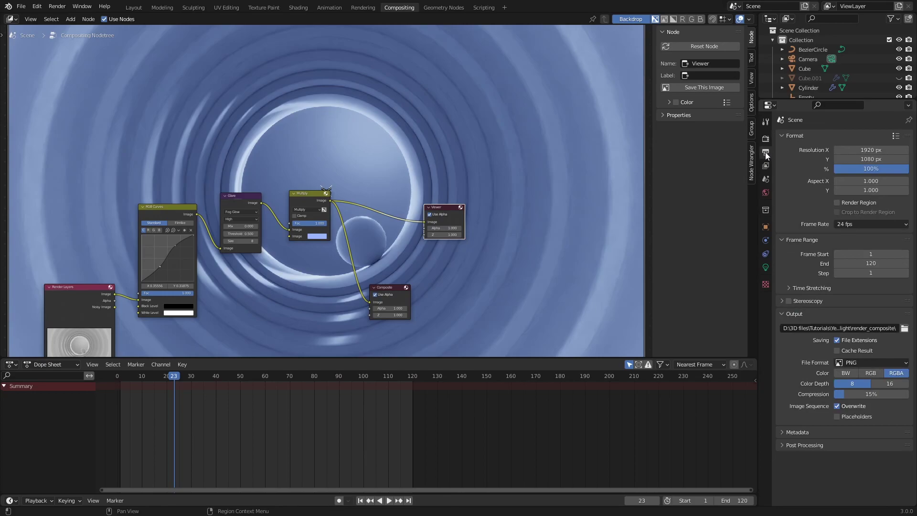
left_click(905, 329)
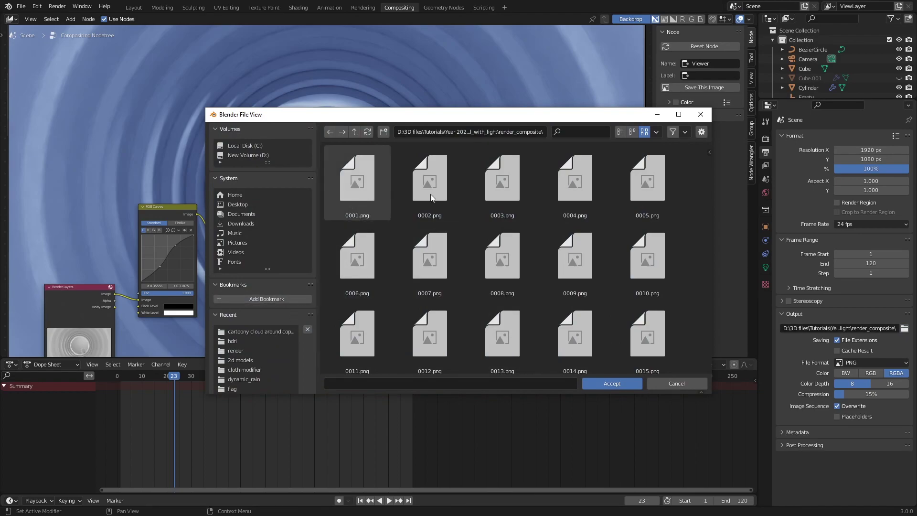
left_click(701, 114)
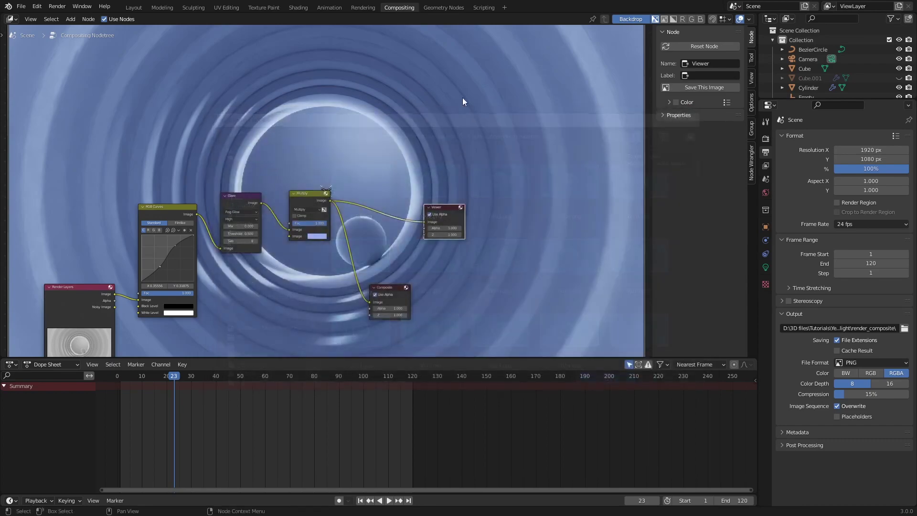
left_click(59, 6)
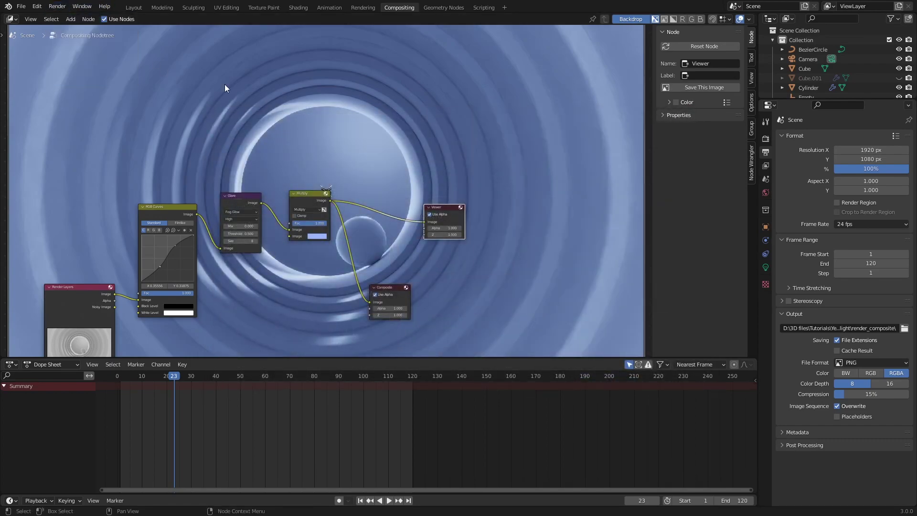
left_click(904, 328)
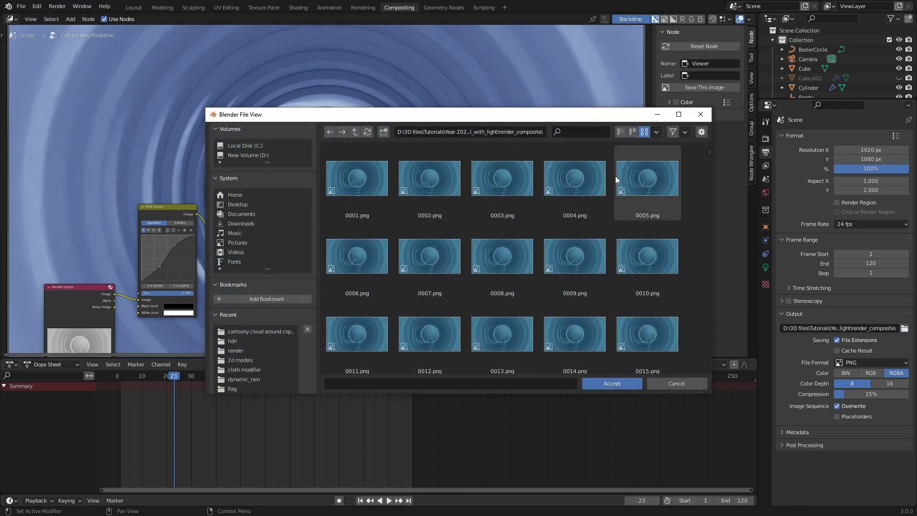
left_click_drag(711, 161, 724, 379)
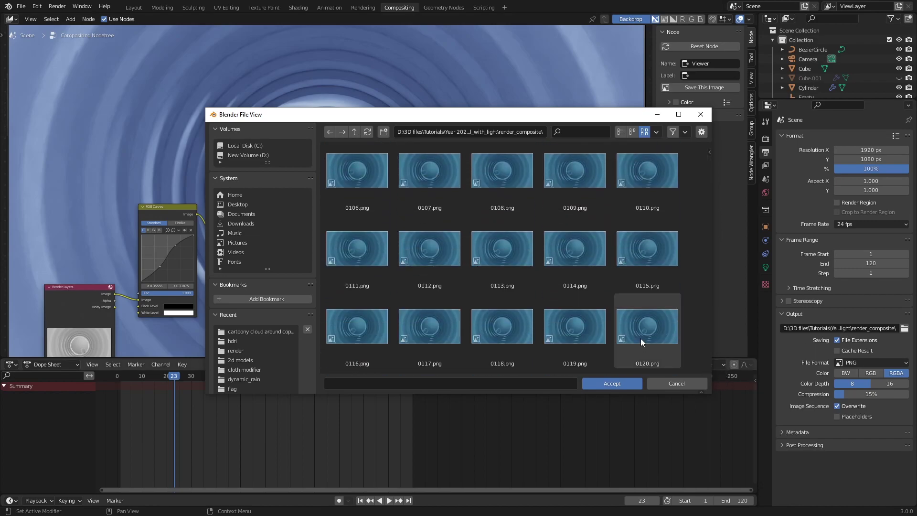
key("Escape")
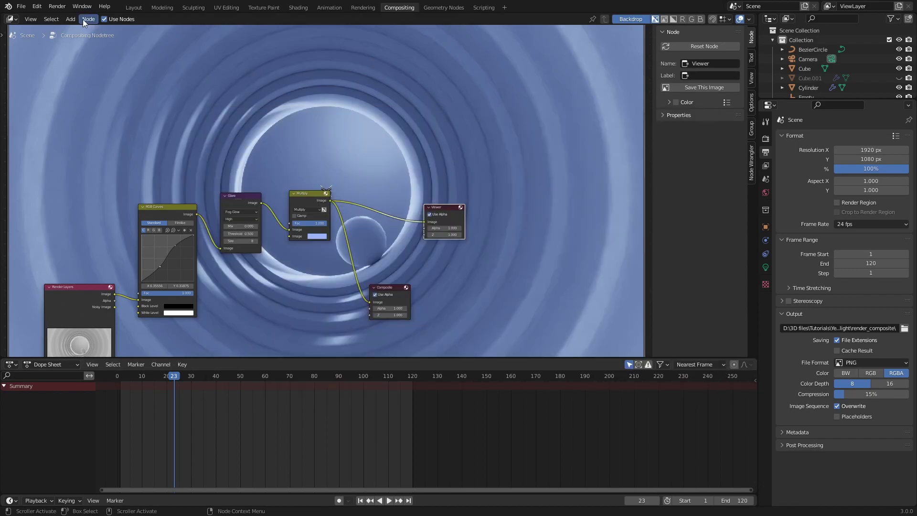
left_click(57, 5)
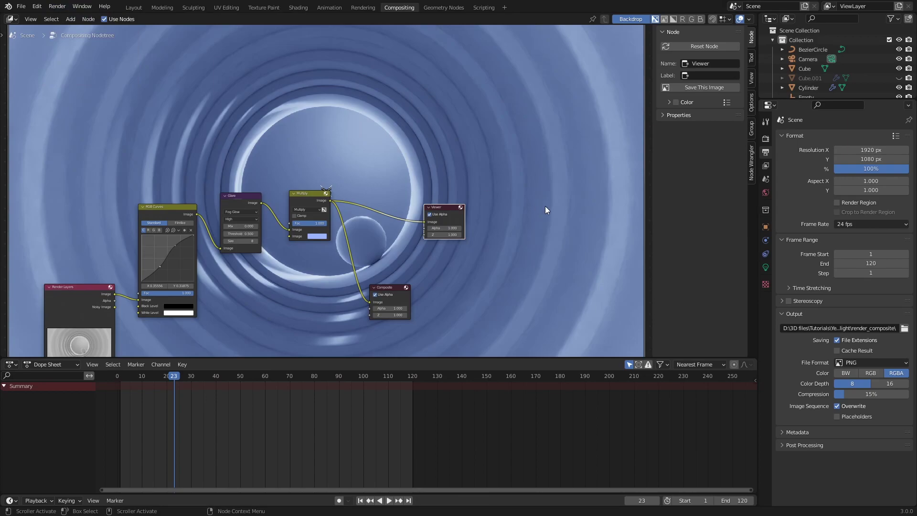
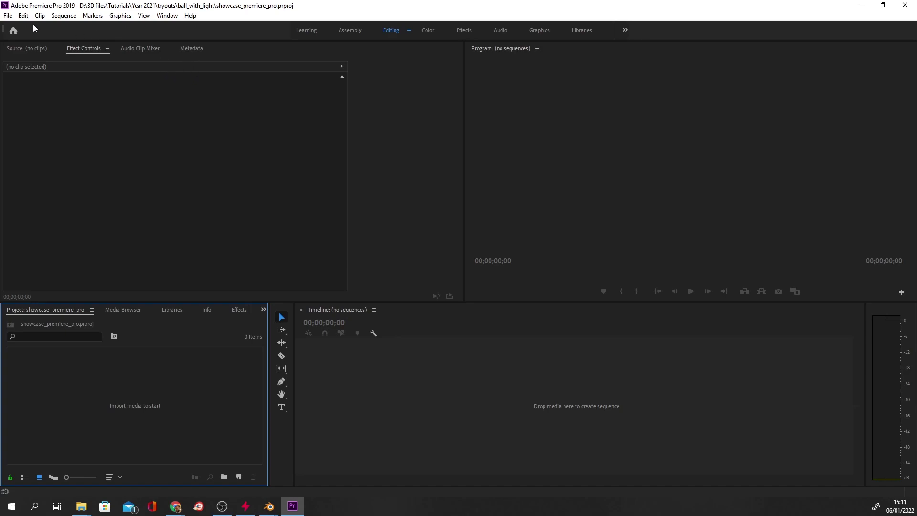
- In Premiere Pro, import 0001.png from render_composite as an image sequence and create a timeline sequence from it
left_click(8, 15)
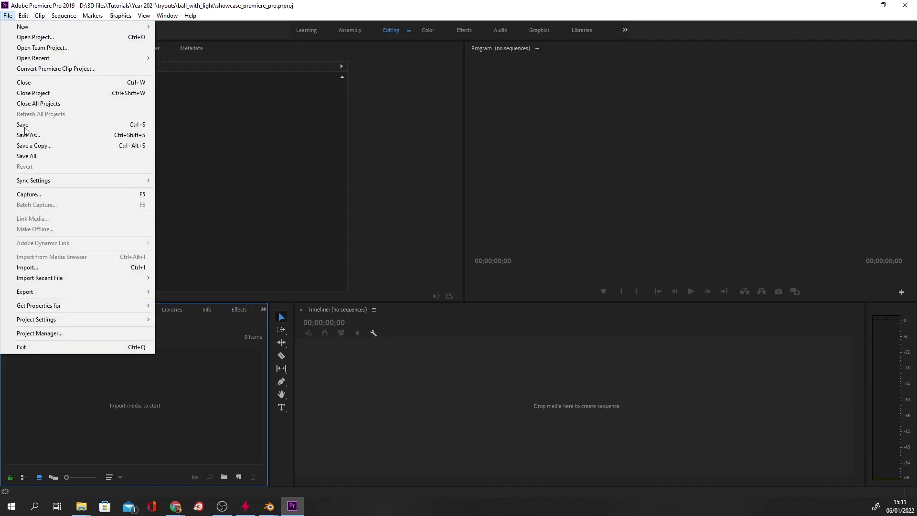
left_click(47, 267)
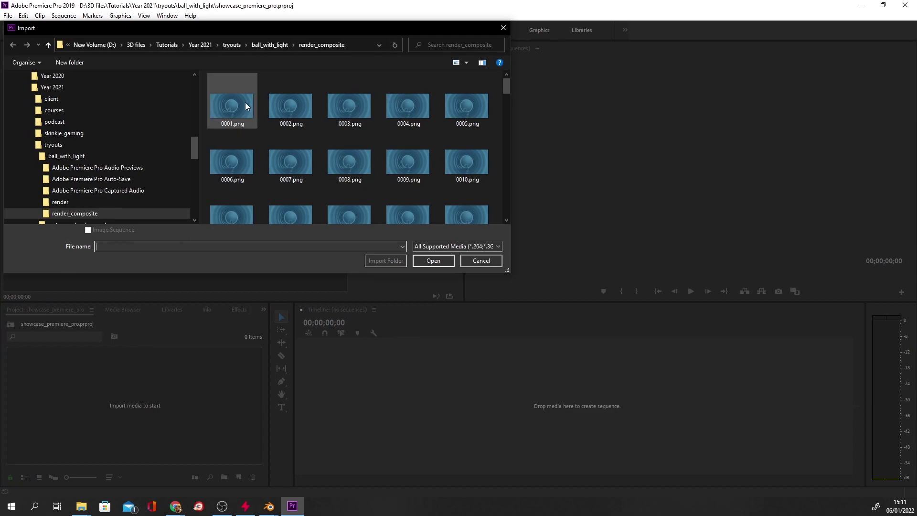
left_click(245, 102)
left_click(88, 229)
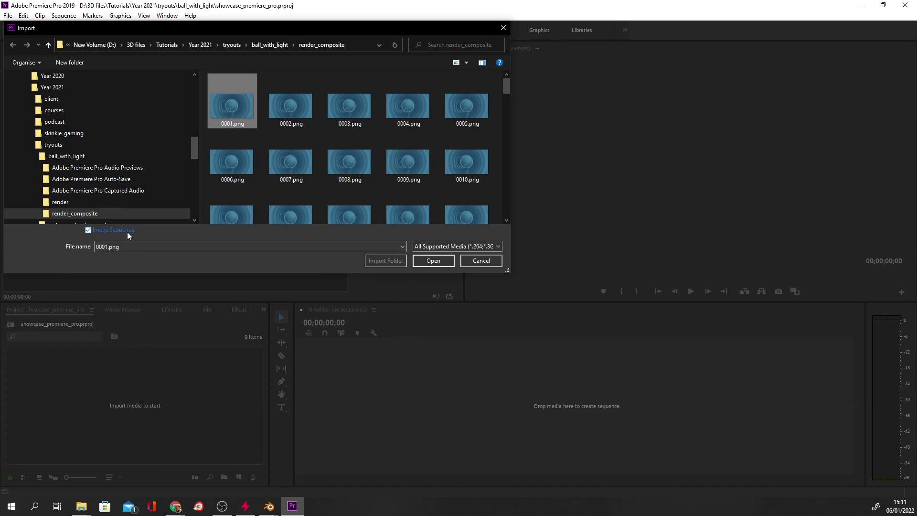
left_click(436, 262)
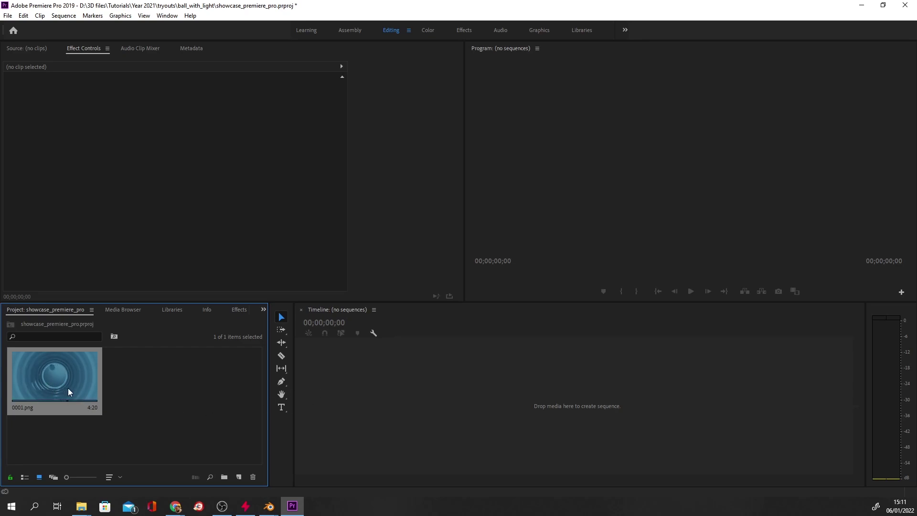
left_click_drag(45, 384, 385, 325)
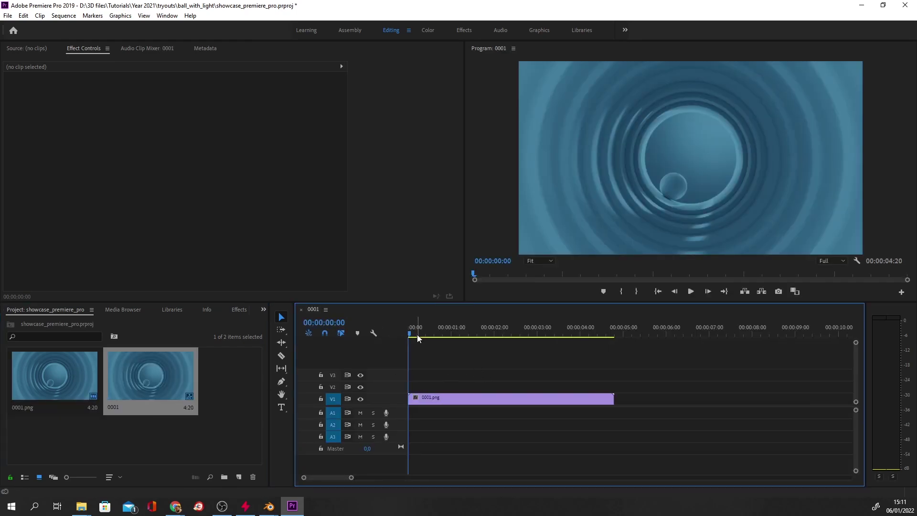
- Play back the imported animation, replaying the part close to the end of the clip
key("space")
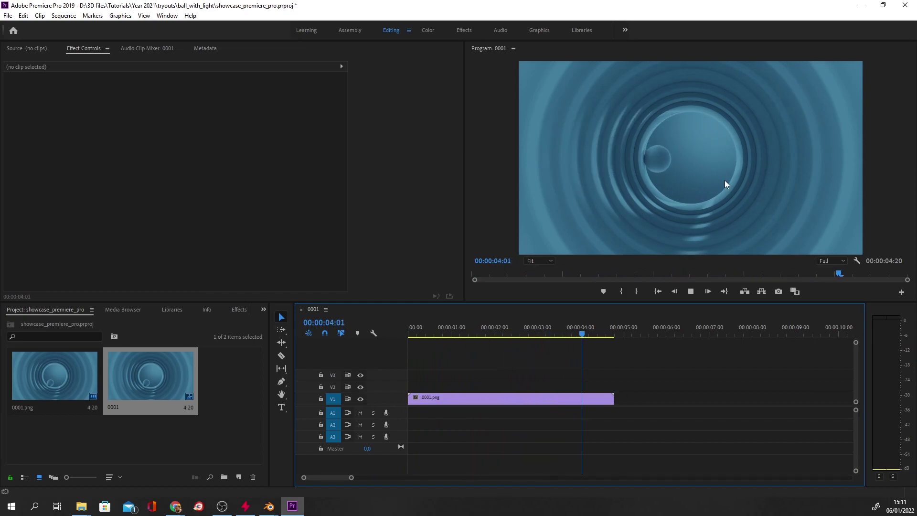
left_click(558, 334)
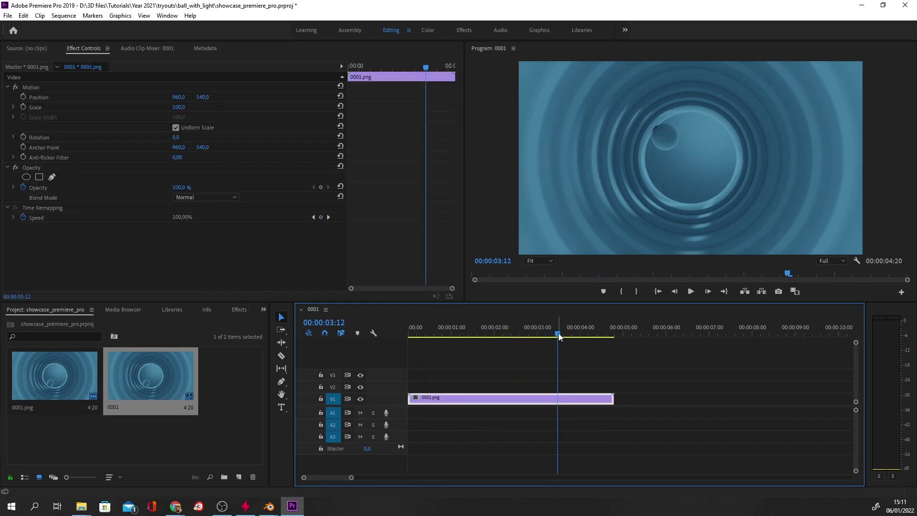
left_click(691, 292)
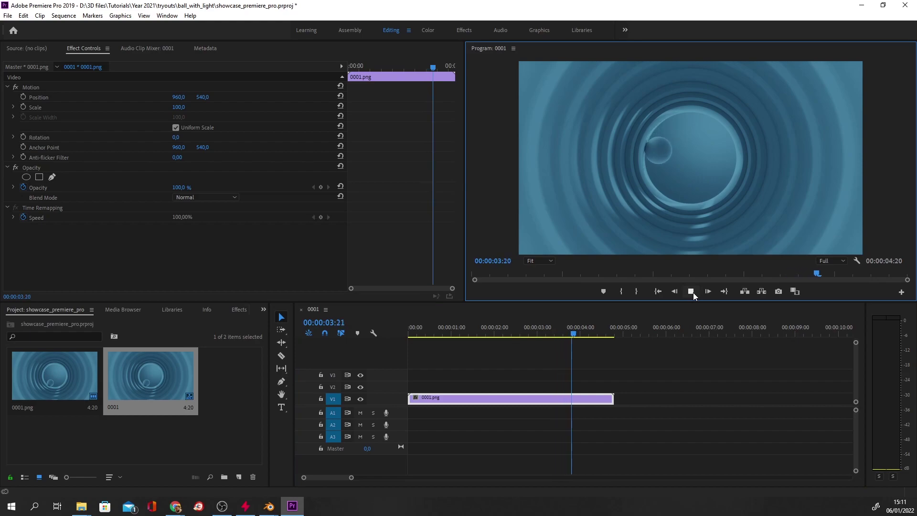
left_click(691, 292)
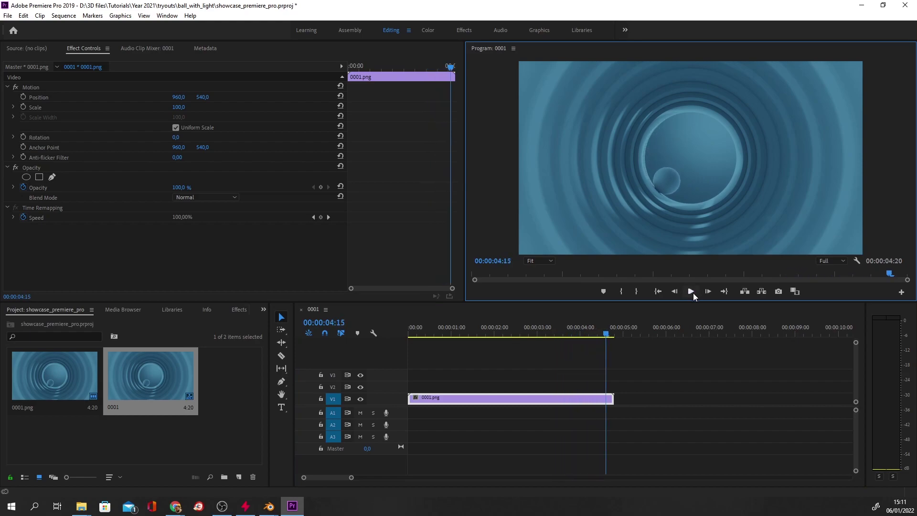
- Duplicate the 0001.png clip directly after the original on track V1
left_click(565, 396)
key("ctrl+c")
key("Down")
key("ctrl+v")
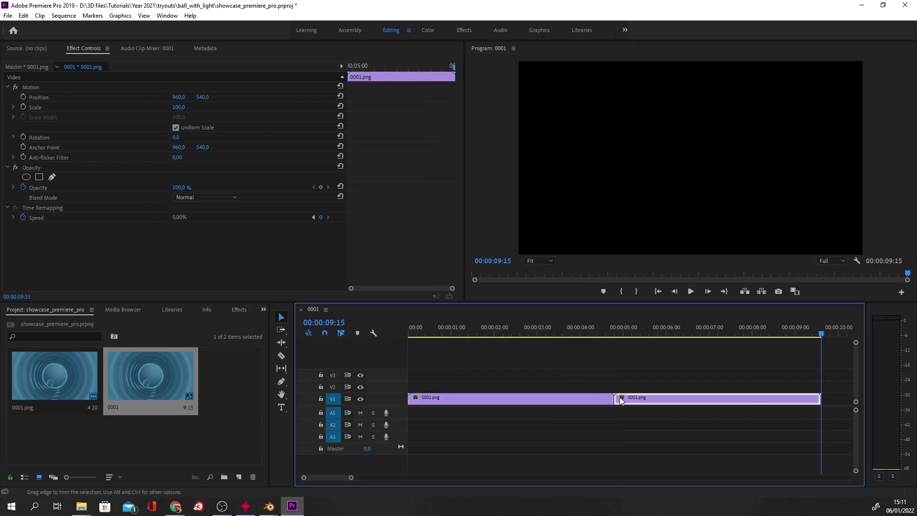
- Play across the cut between the two clips to check how the animation loops
left_click(603, 330)
key("space")
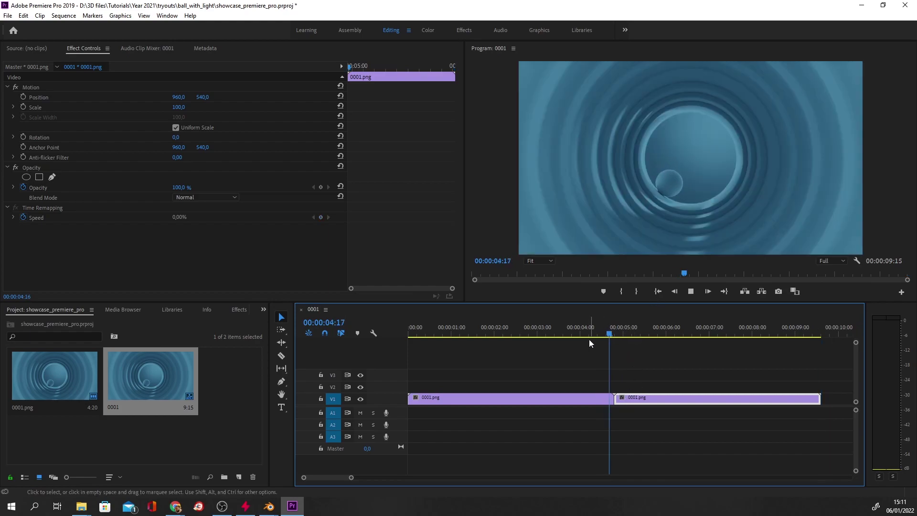
left_click(591, 343)
left_click(590, 331)
left_click(592, 333)
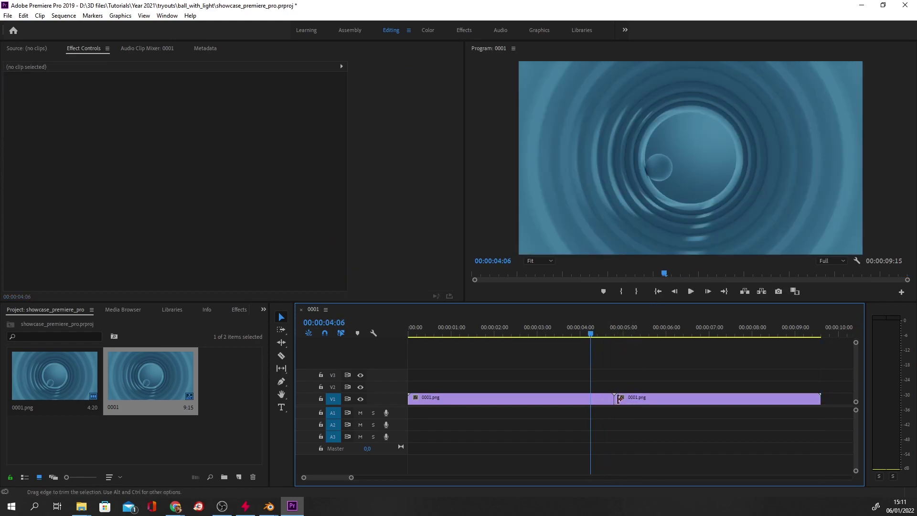
key("space")
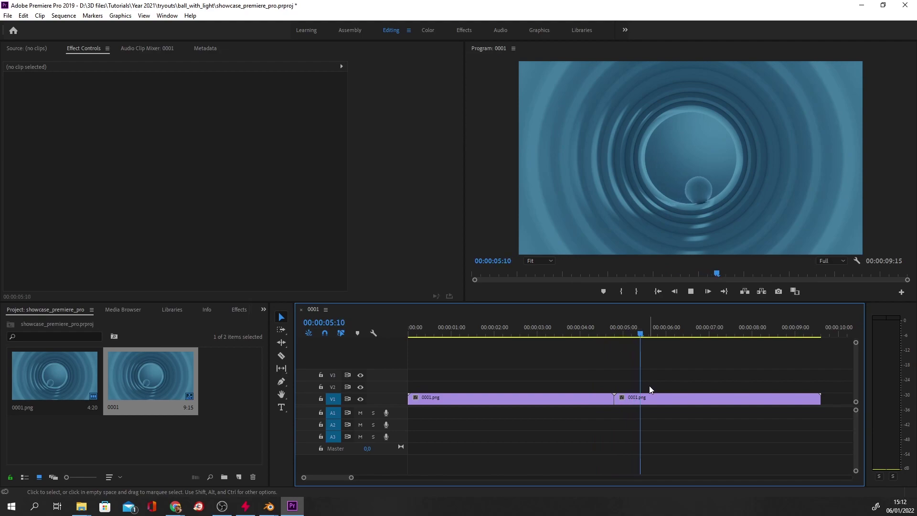
left_click(597, 328)
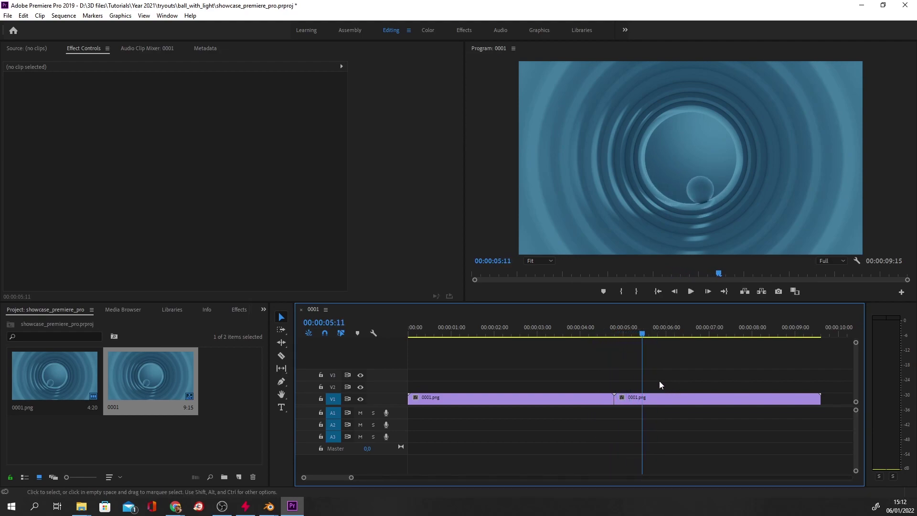
- Copy both 0001.png clips and paste them at the end of the sequence, giving four consecutive clips on V1
key("minus")
key("minus")
key("minus")
key("minus")
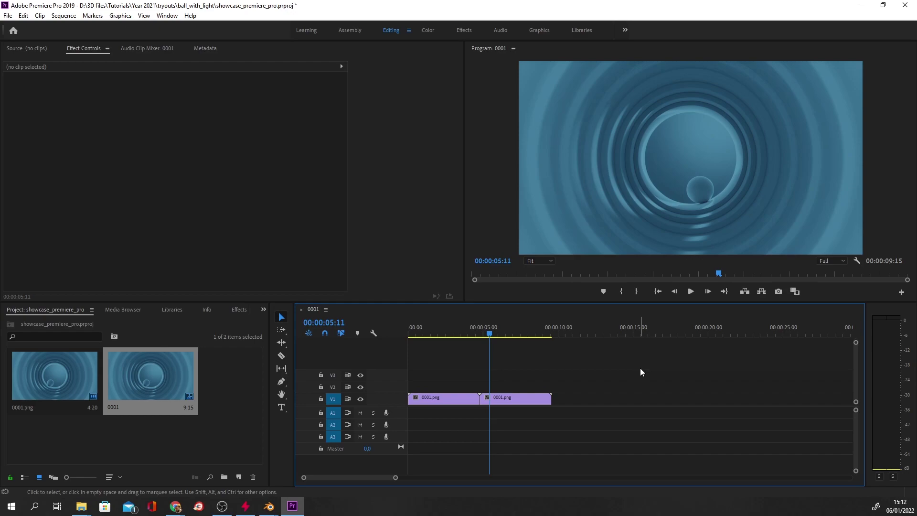
left_click_drag(539, 369, 465, 402)
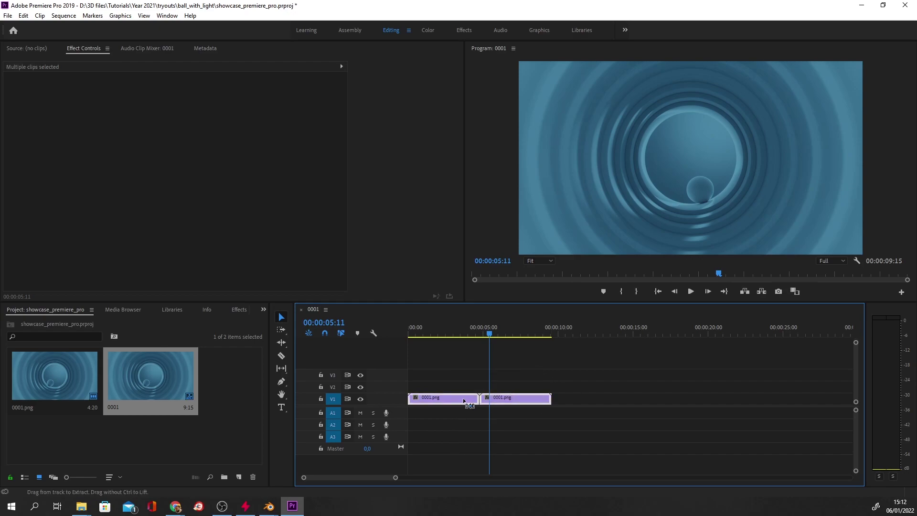
left_click(532, 399)
left_click_drag(416, 66, 466, 76)
left_click_drag(530, 369, 454, 411)
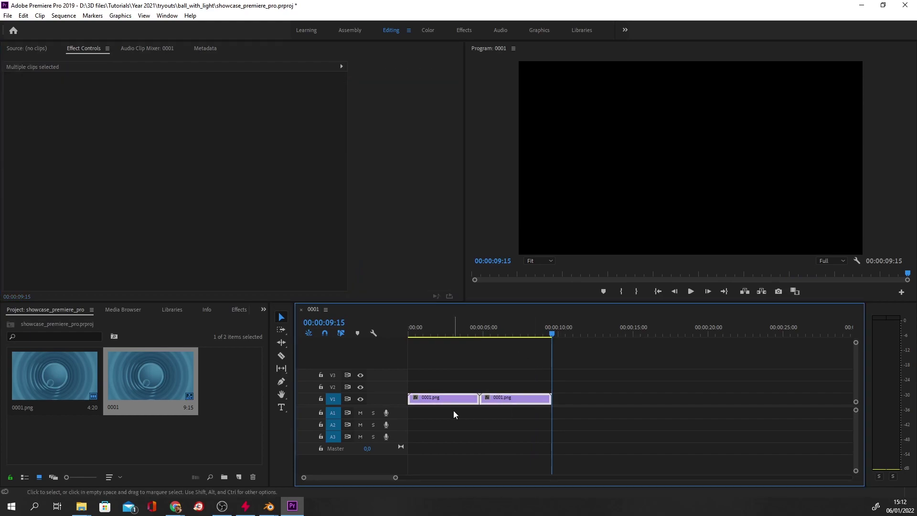
key("ctrl+c")
key("ctrl+v")
- Play the extended four-clip sequence from its beginning to review the repeated loop
left_click_drag(527, 337, 407, 343)
key("space")
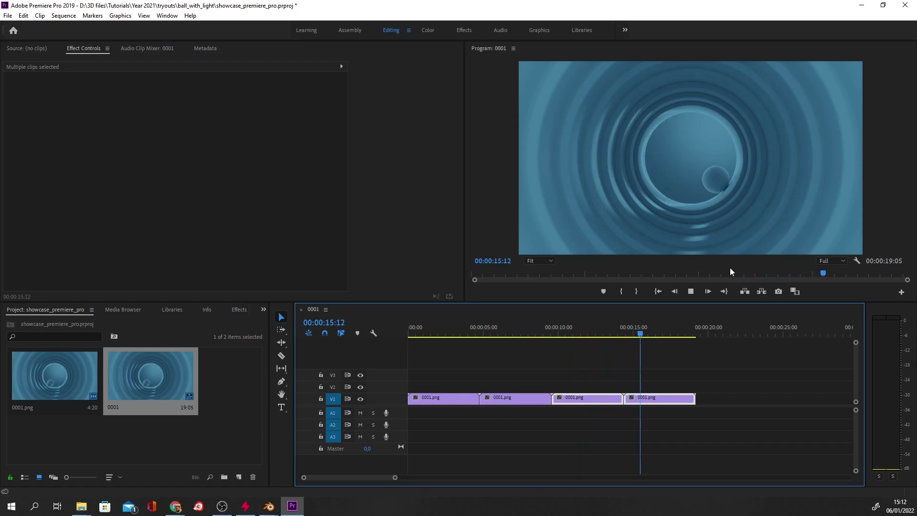
key("space")
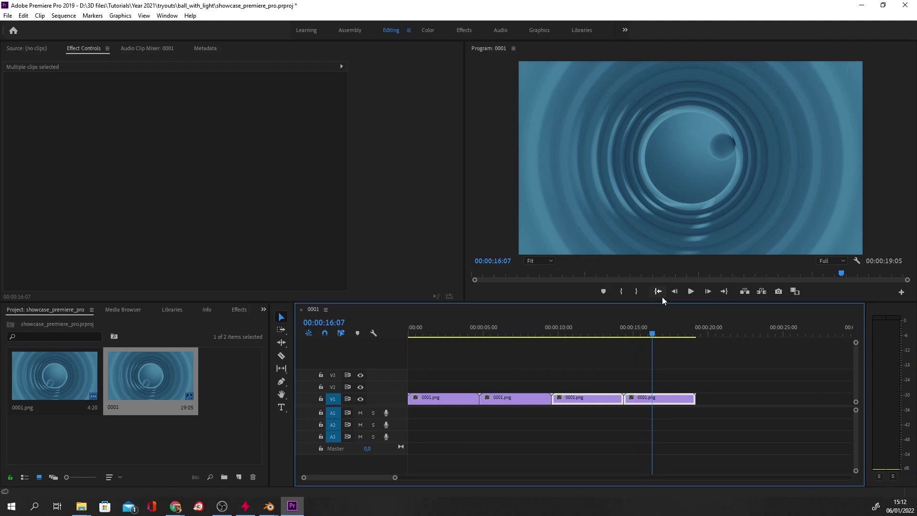
- Apply the Color Balance (HLS) video effect from Color Correction to the first 0001.png clip on V1
left_click(729, 366)
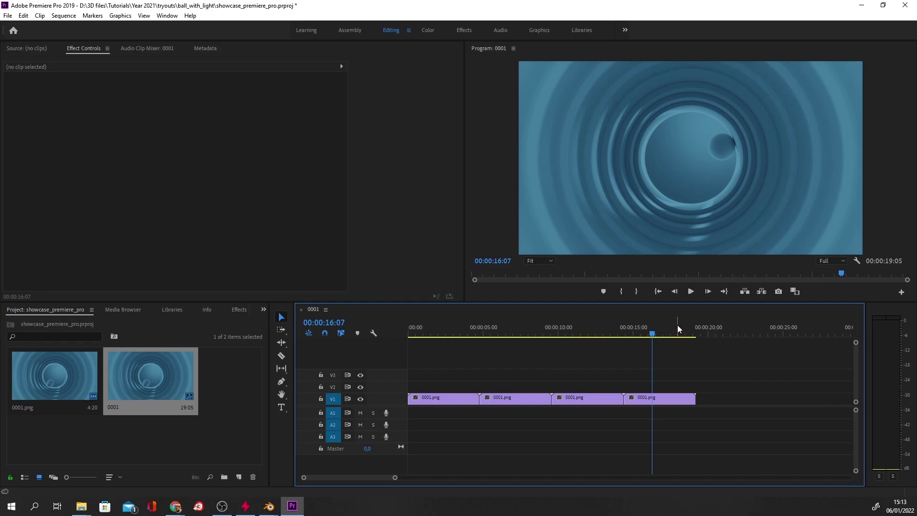
left_click(478, 328)
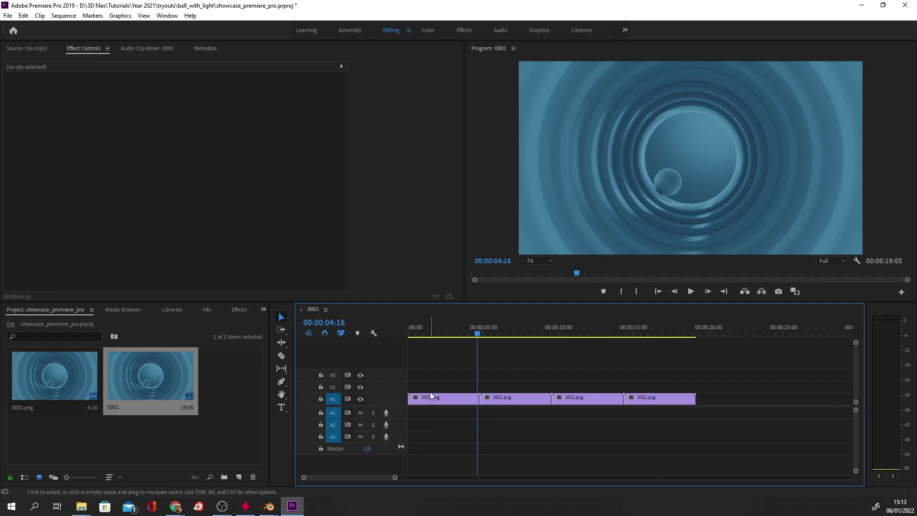
left_click(239, 308)
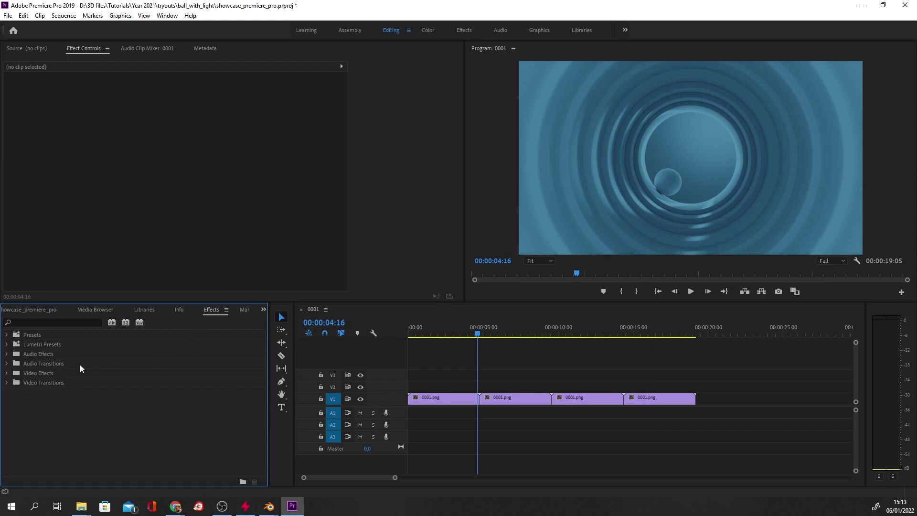
left_click(7, 373)
scroll(48, 413, "down", 5)
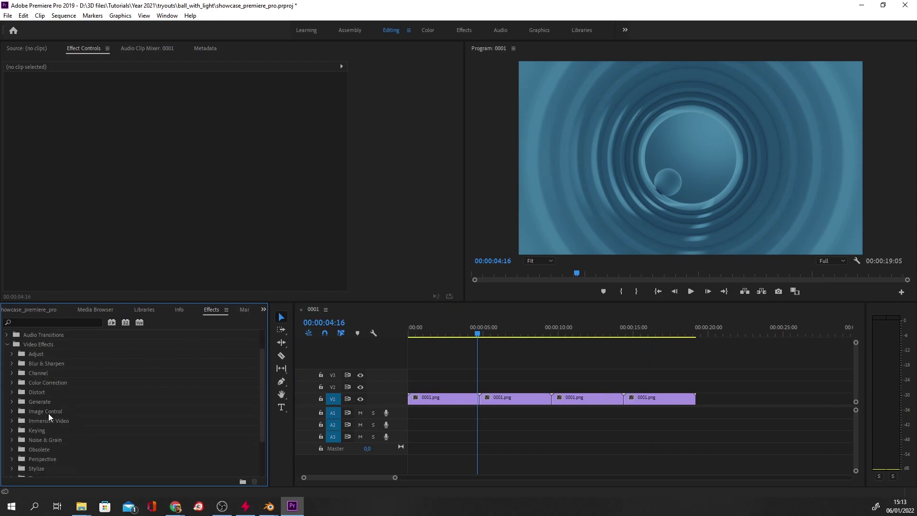
left_click(13, 364)
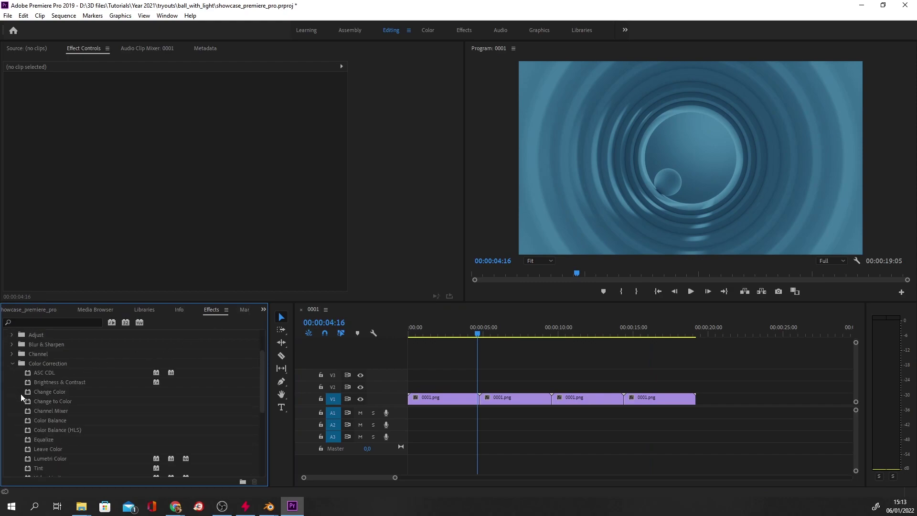
left_click(438, 398)
left_click(437, 398)
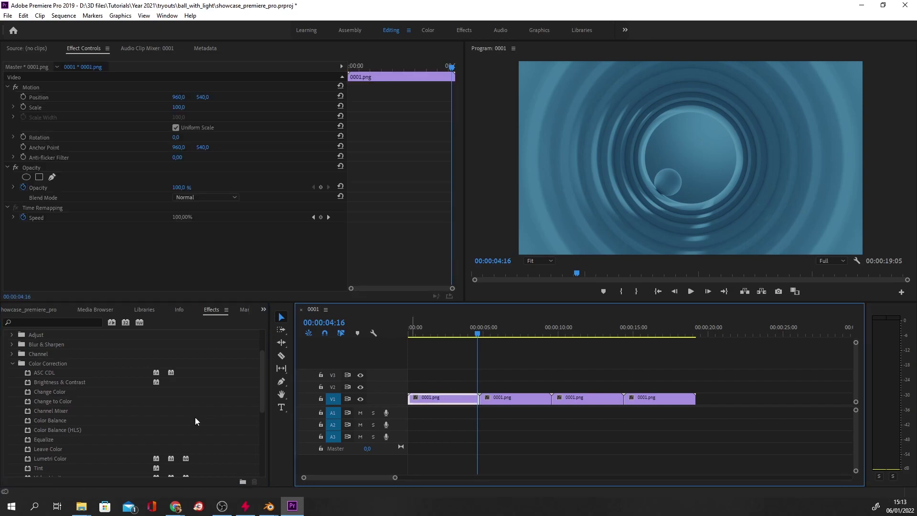
scroll(172, 418, "down", 1)
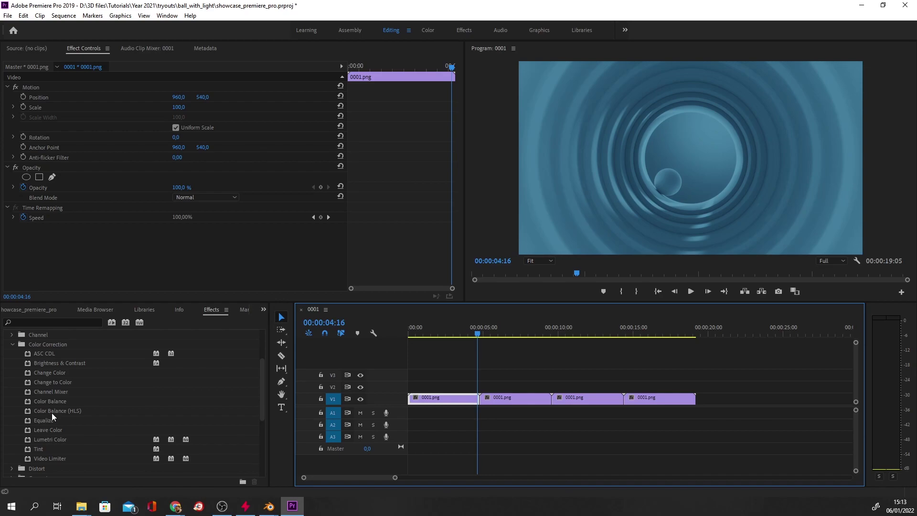
left_click_drag(52, 412, 423, 400)
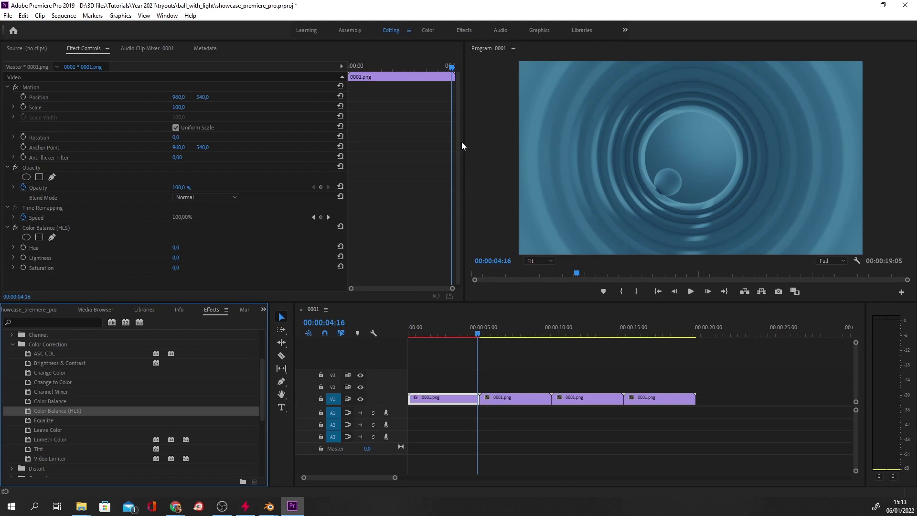
- Enable keyframing for the Color Balance (HLS) Hue at the first frame of the first clip
left_click_drag(419, 66, 240, 79)
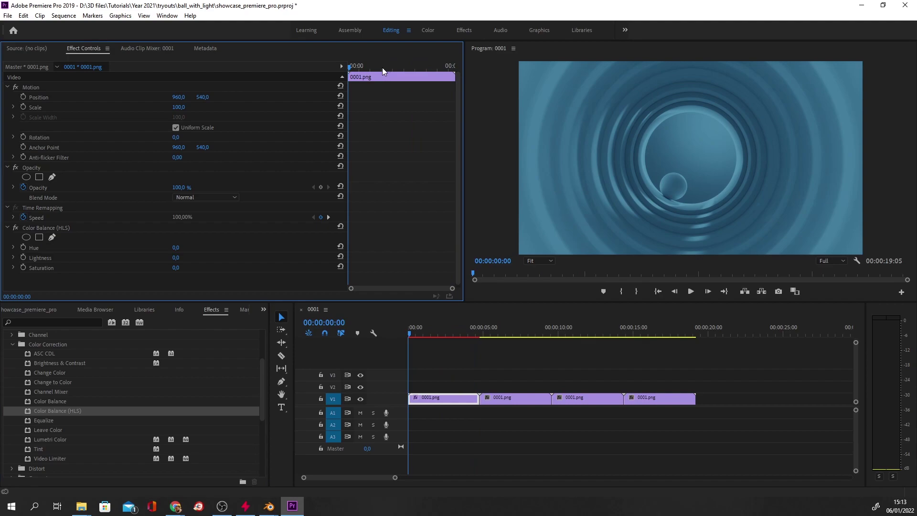
left_click_drag(354, 67, 311, 66)
left_click(24, 247)
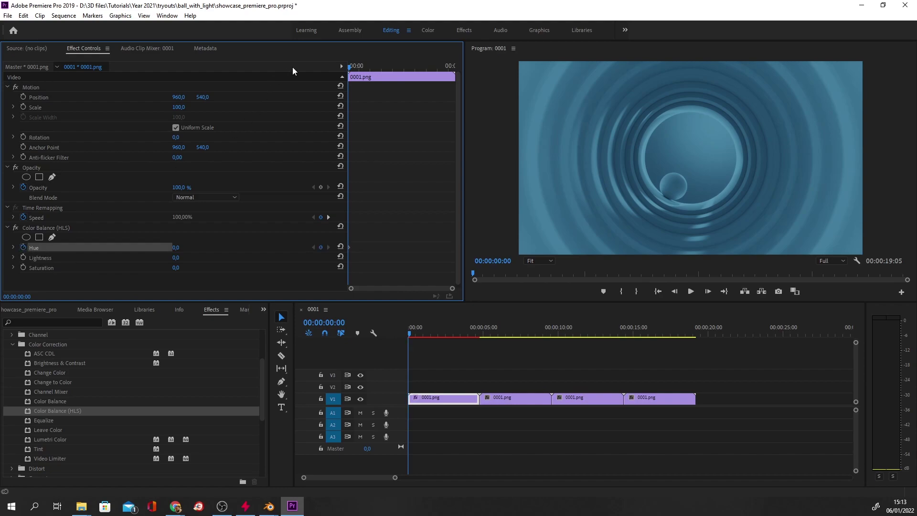
left_click(349, 250)
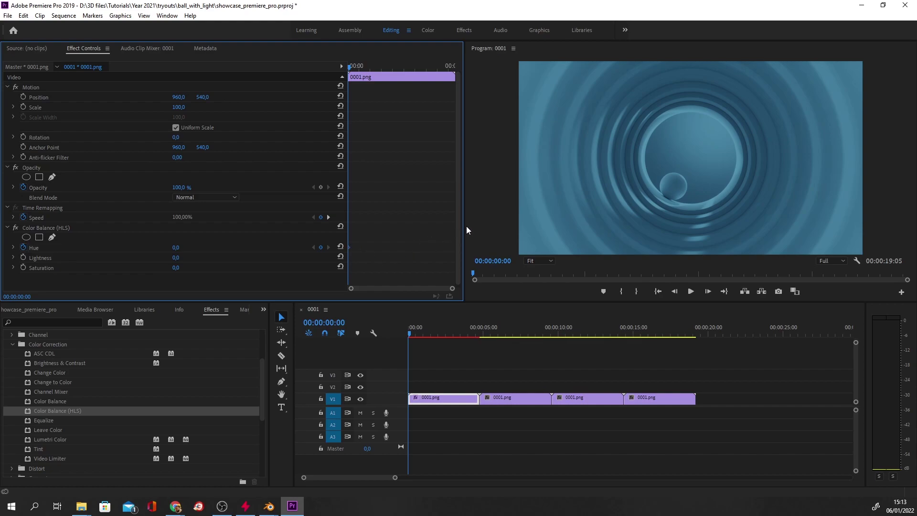
left_click(386, 68)
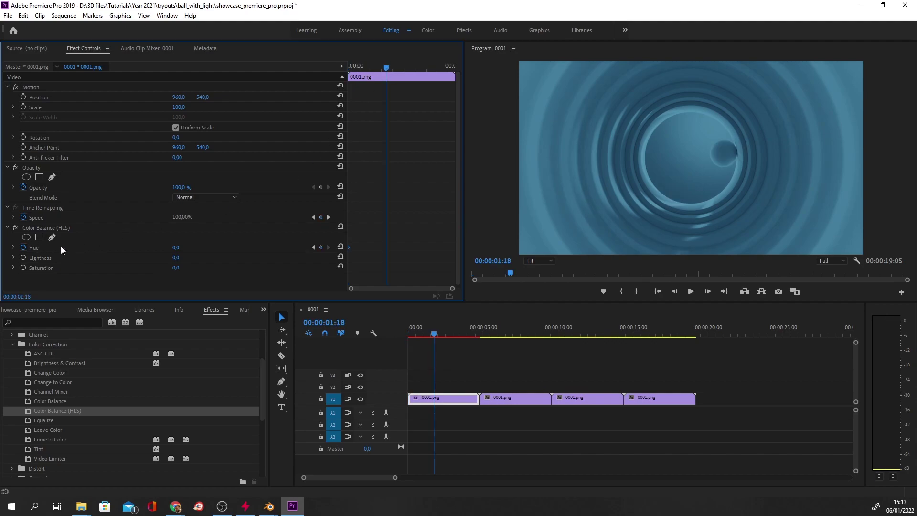
left_click(321, 247)
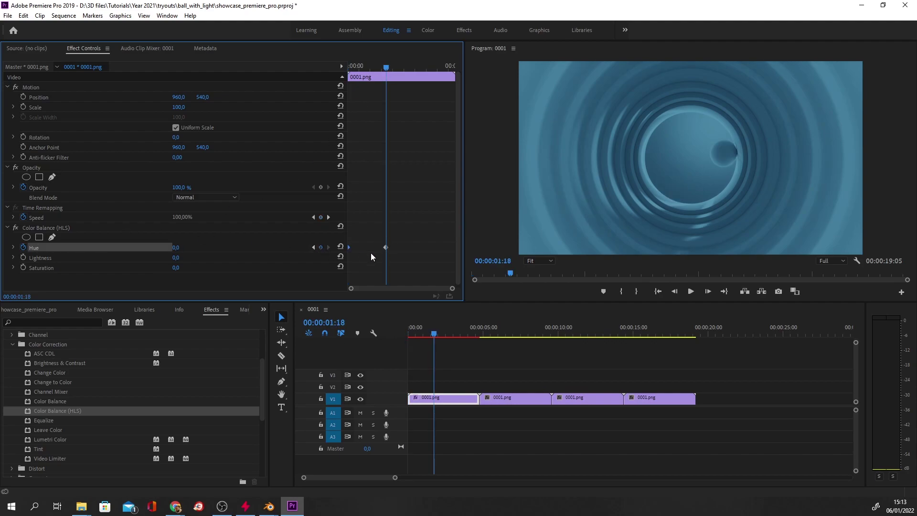
left_click(387, 248)
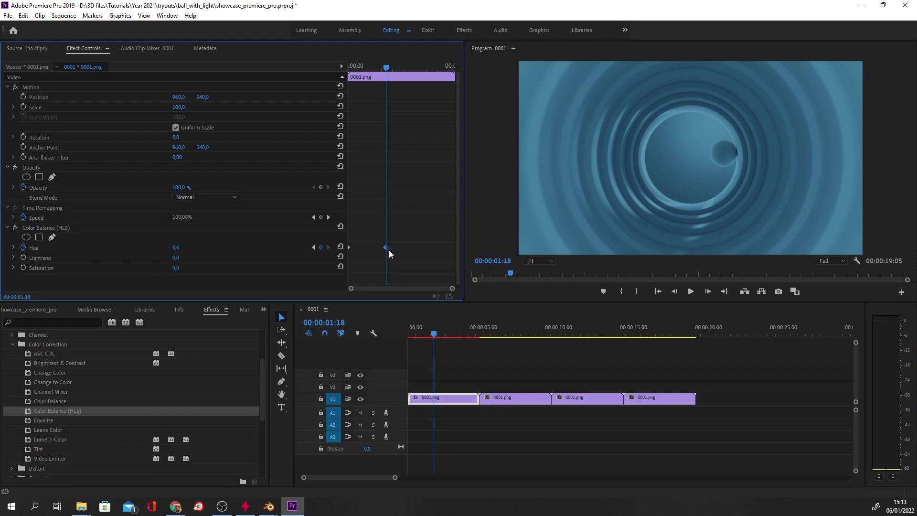
key("Delete")
left_click_drag(364, 65, 348, 67)
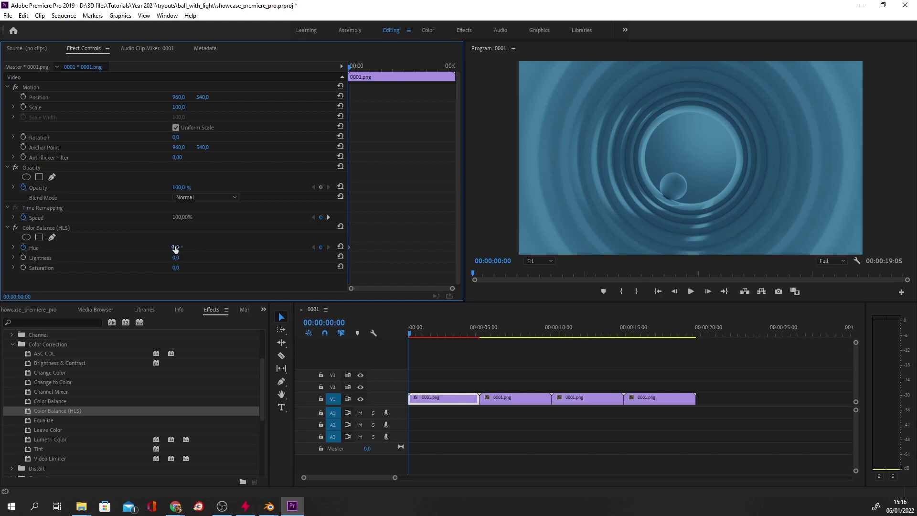
- Try Hue shifts beyond full rotations on the first keyframe and reset the Hue to 0
left_click_drag(175, 249, 192, 249)
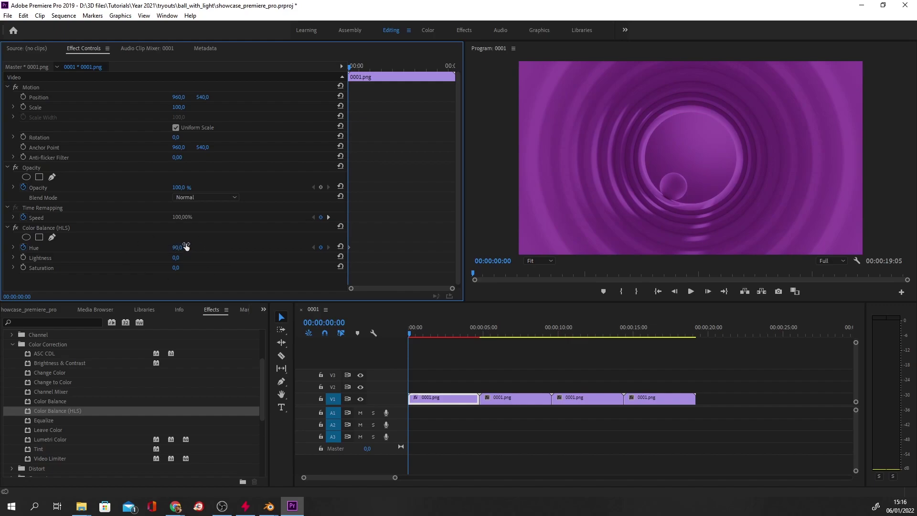
left_click_drag(179, 249, 310, 249)
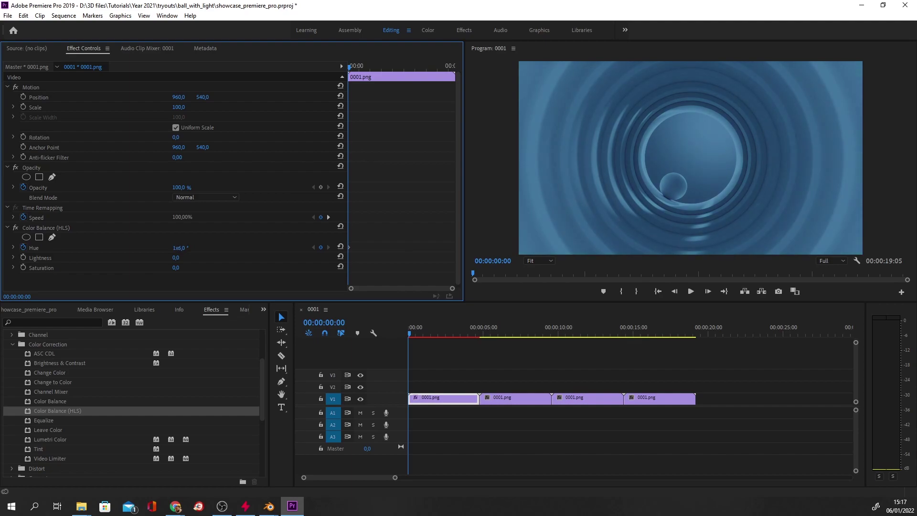
left_click_drag(309, 249, 489, 249)
left_click(181, 247)
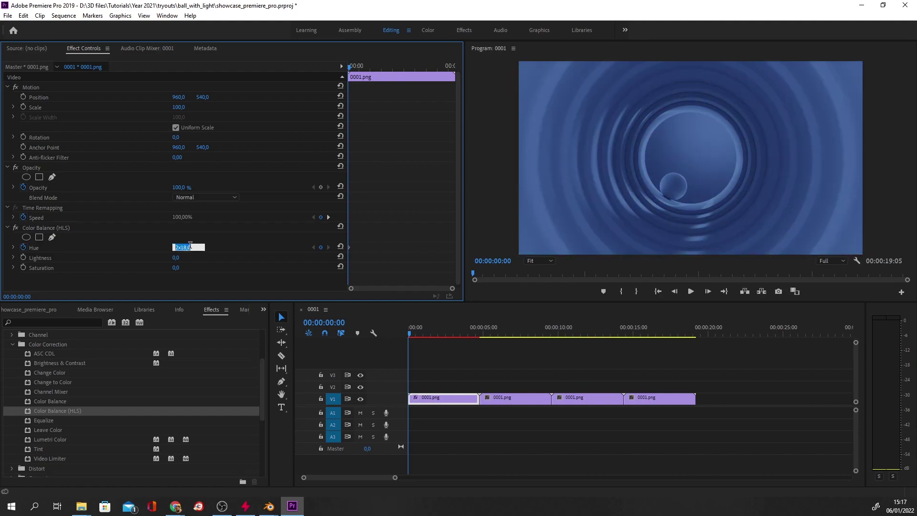
type("0")
key("Return")
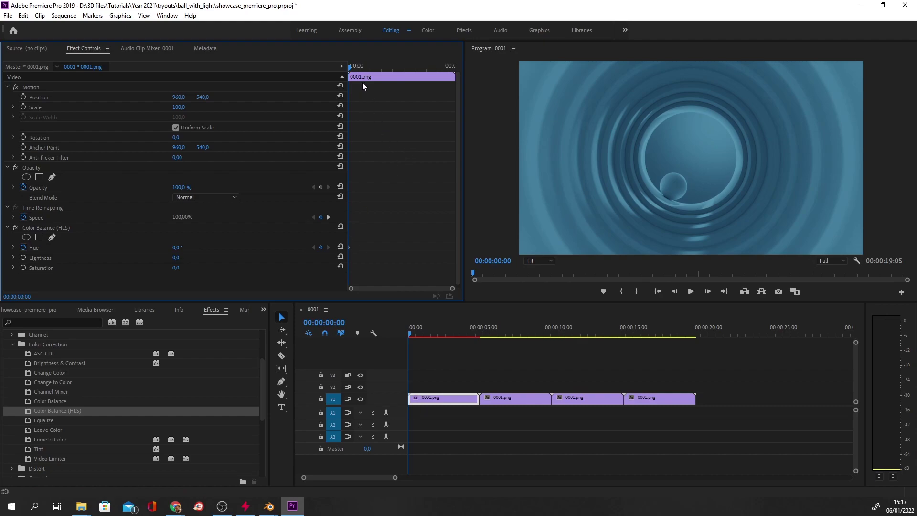
- Keyframe the first clip's Hue to 60 at its end, 00:00:04:20, and scrub over the color change
left_click_drag(357, 75, 575, 56)
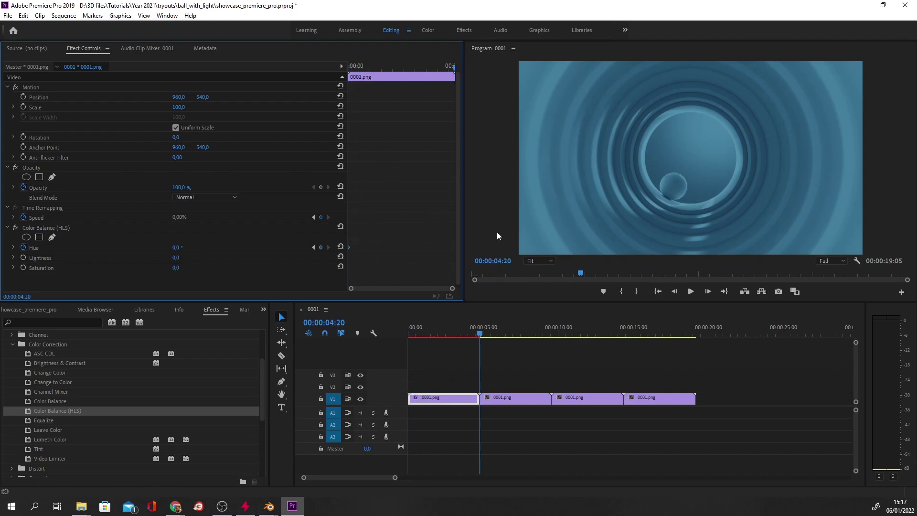
left_click(187, 248)
type("60")
key("Return")
mouse_move(474, 331)
left_mouse_down()
mouse_move(409, 334)
mouse_move(480, 331)
left_mouse_up()
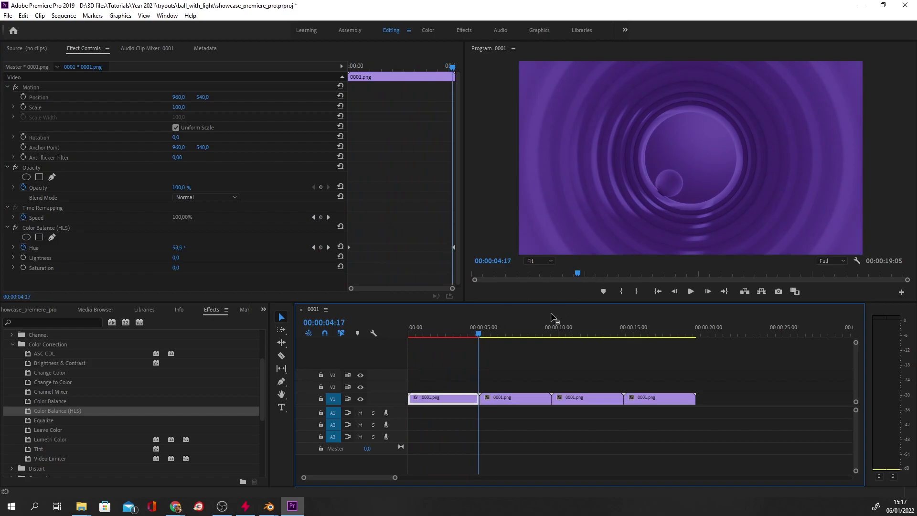
- Apply Color Balance (HLS) to the second clip and keyframe its Hue at 60 on the clip's first frame
left_click(512, 396)
left_click(362, 67)
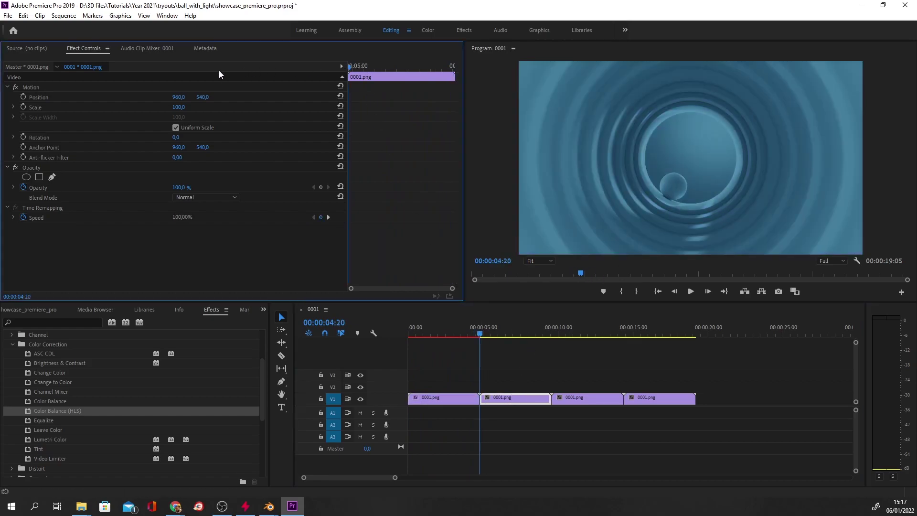
left_click_drag(41, 413, 510, 399)
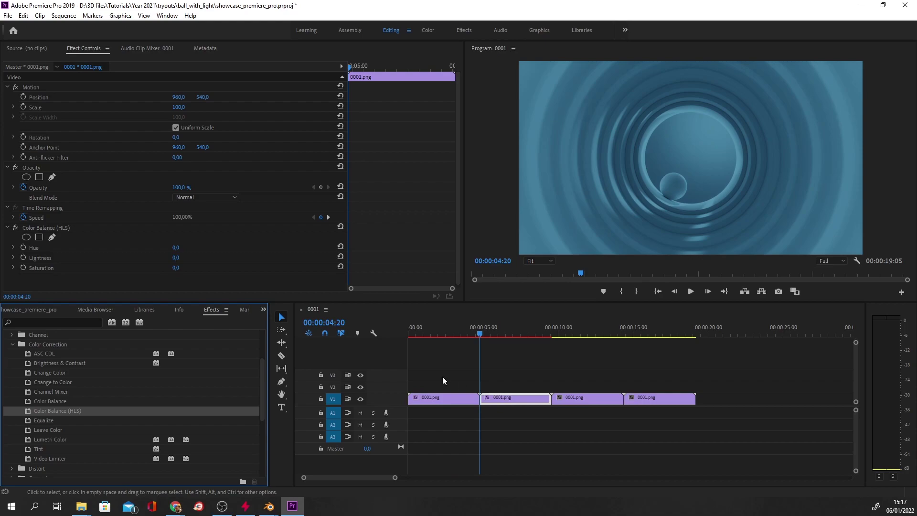
left_click(176, 248)
type("60")
key("Return")
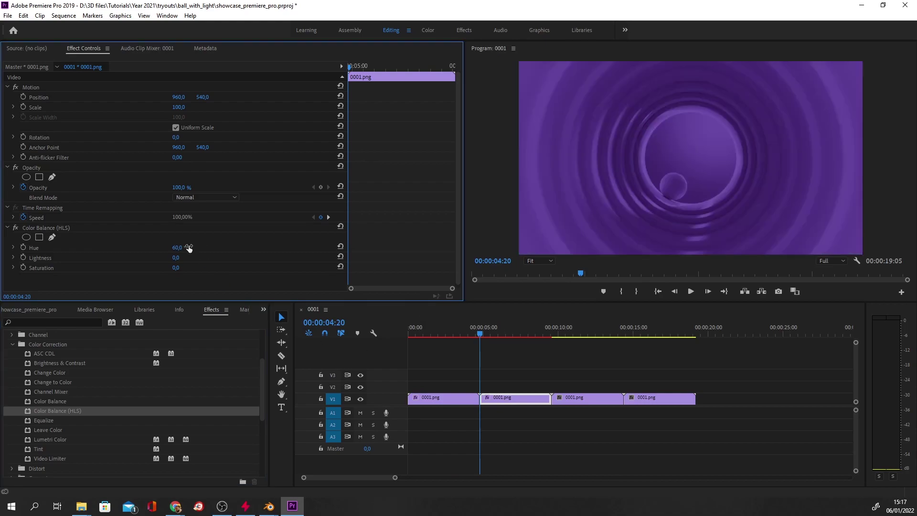
left_click(21, 247)
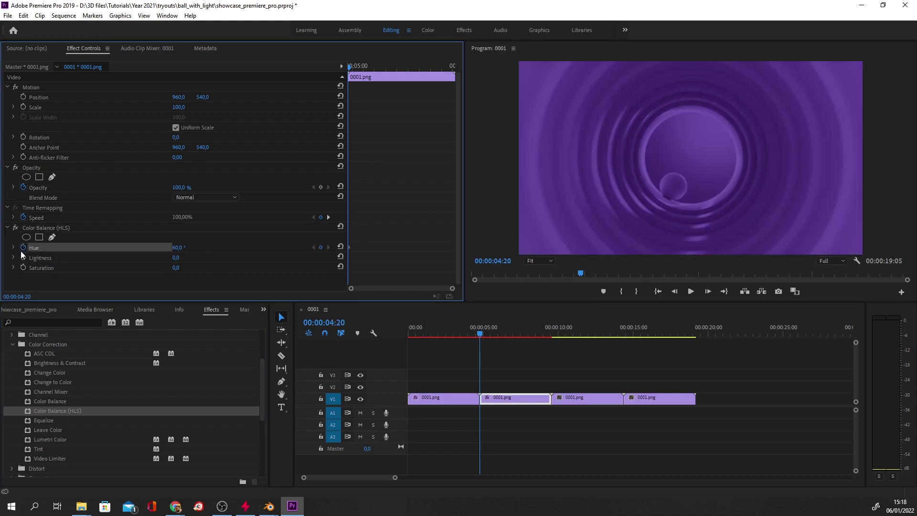
- Keyframe the second clip's Hue to 120 at its end, 00:00:09:15, and scrub across the result
left_click_drag(363, 65, 598, 66)
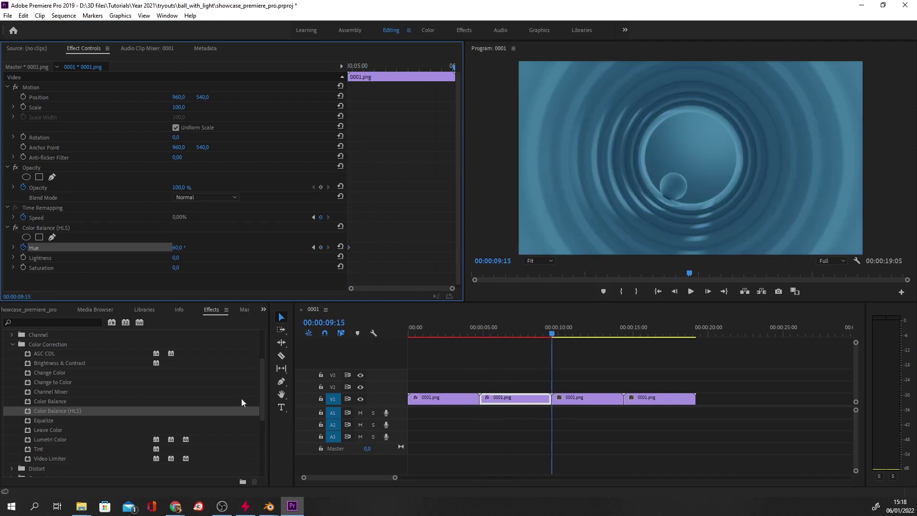
left_click(177, 248)
type("120")
key("Return")
left_click_drag(477, 332, 551, 334)
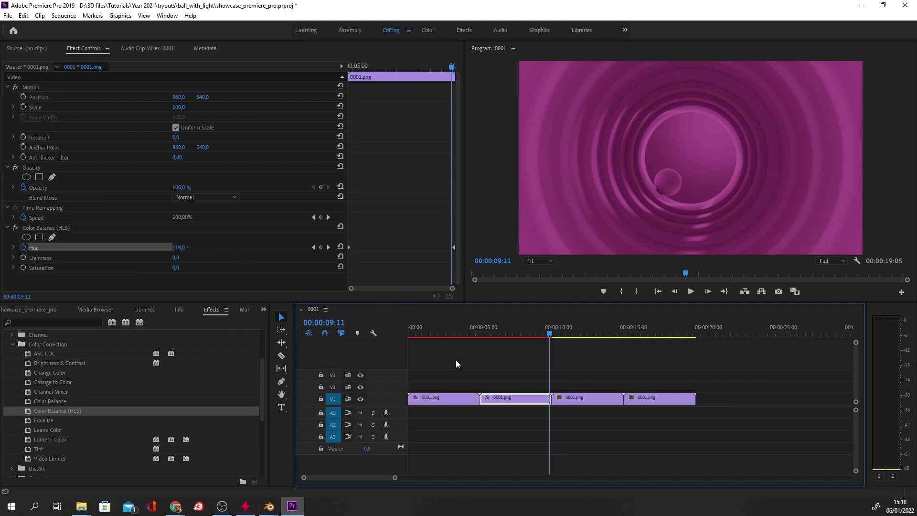
left_click_drag(506, 334, 617, 318)
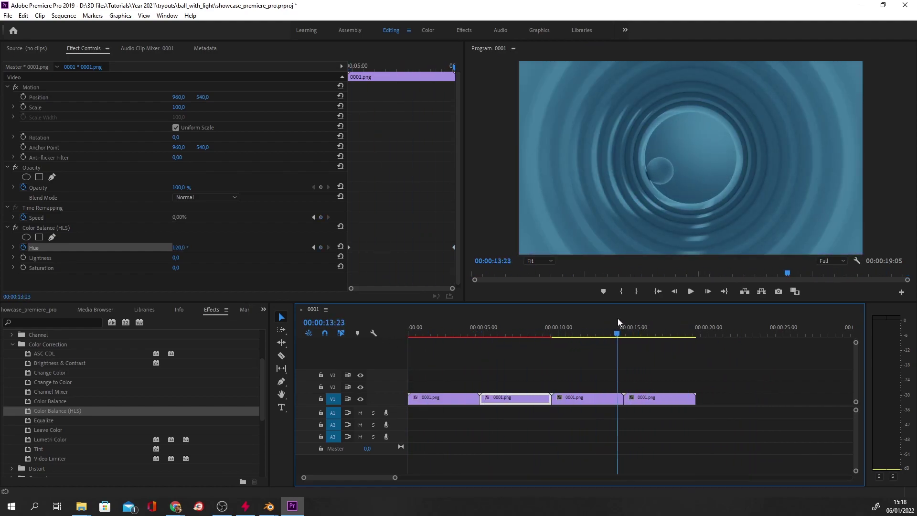
- Apply Color Balance (HLS) to the third clip and keyframe its Hue at 120 on the first frame, 00:00:09:15
left_click(580, 328)
left_click(570, 400)
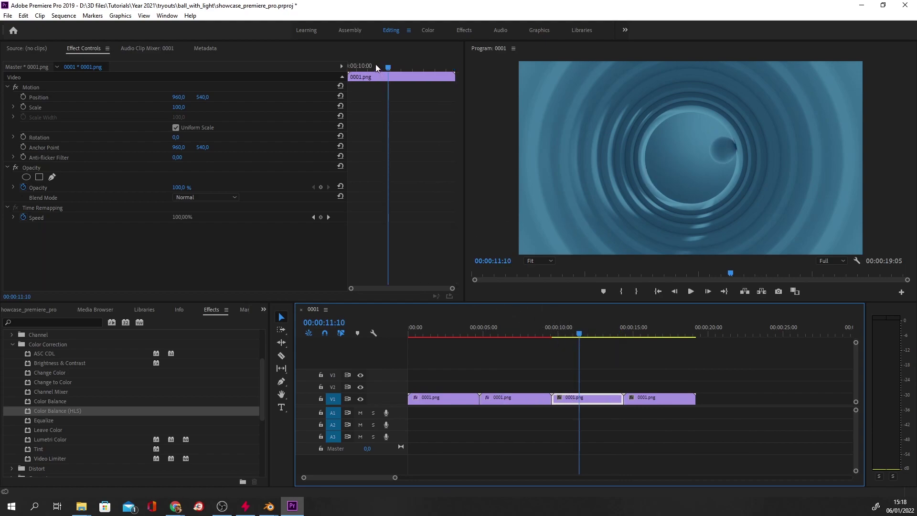
left_click_drag(376, 64, 283, 65)
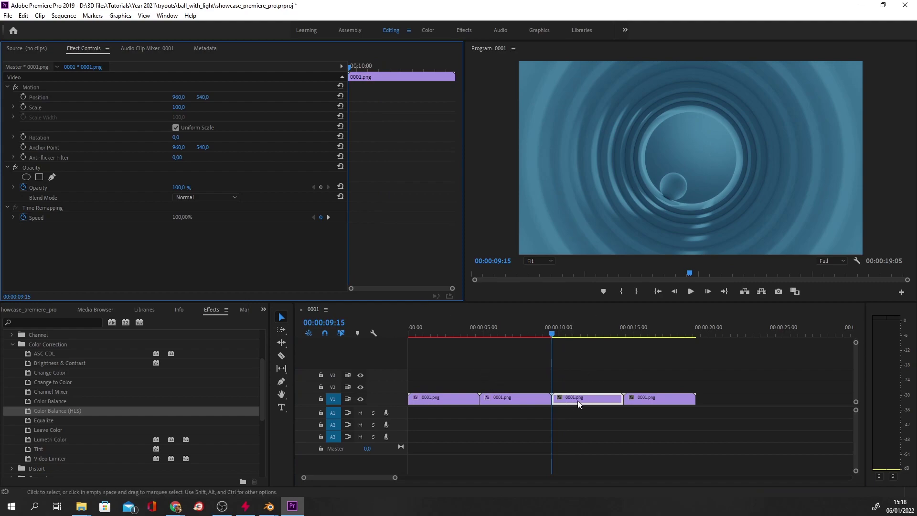
left_click_drag(46, 411, 589, 401)
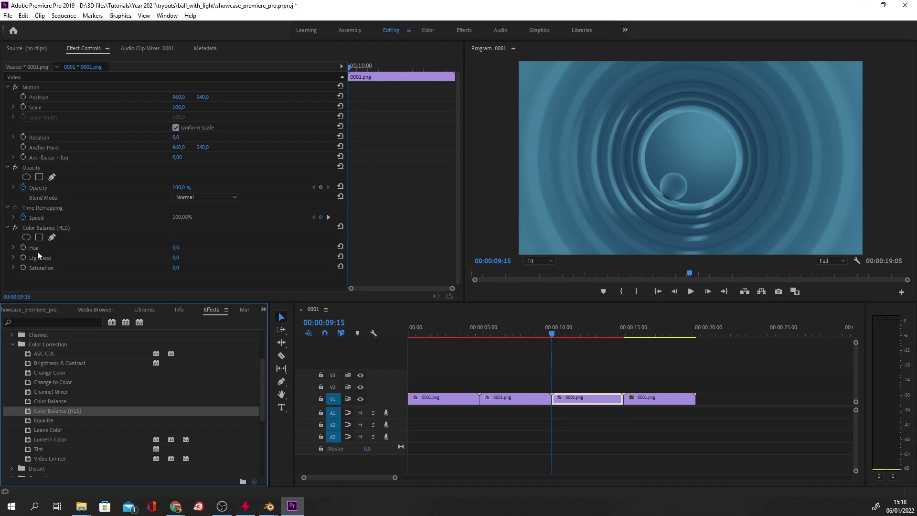
left_click(23, 247)
left_click(184, 247)
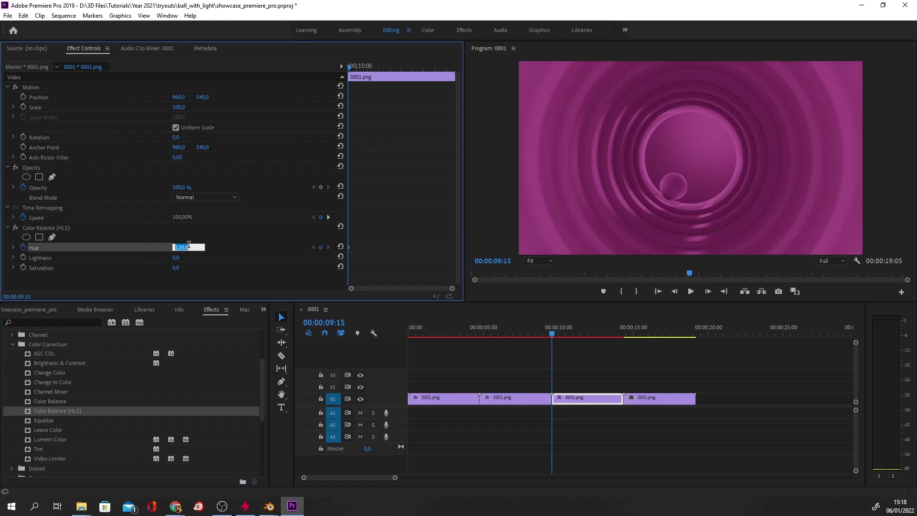
type("120")
key("Return")
- Keyframe the third clip's Hue to 60 at its end, 00:00:14:10
left_click_drag(346, 70, 639, 63)
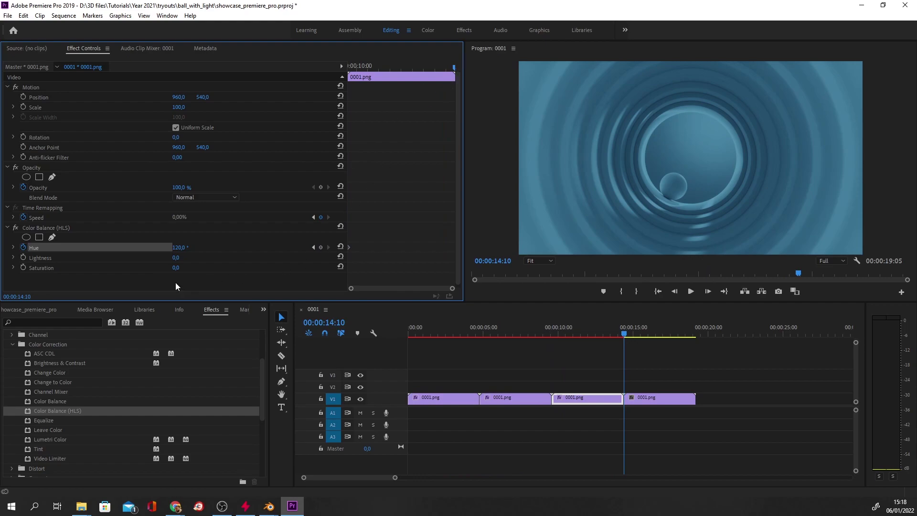
left_click(179, 247)
type("60")
key("Return")
- Apply Color Balance (HLS) to the fourth clip and keyframe its Hue at 60 on the first frame, 00:00:14:10
left_click(636, 398)
left_click_drag(65, 412, 652, 396)
left_click_drag(351, 67, 338, 70)
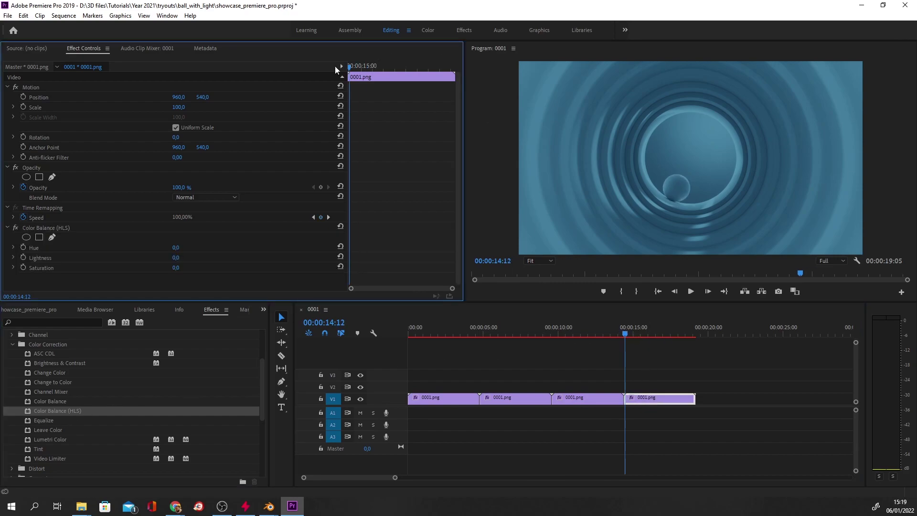
left_click(23, 247)
left_click(175, 246)
type("60")
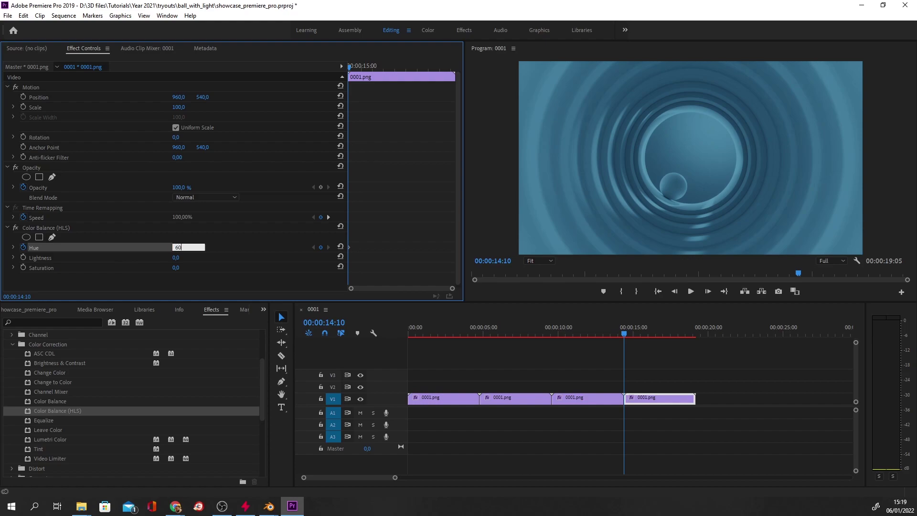
key("Return")
- Keyframe the fourth clip's Hue to 0 at the end of the clip
left_click_drag(359, 67, 680, 57)
left_click(188, 245)
type("0")
key("Return")
- Play and scrub the whole sequence from its beginning to check the hue transitions across the four clips
left_click_drag(419, 330, 340, 333)
left_click(691, 292)
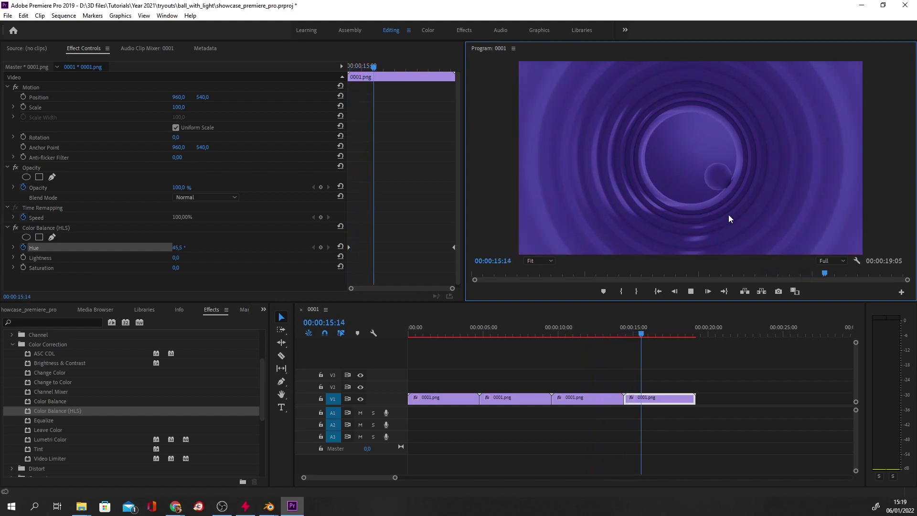
left_click(691, 292)
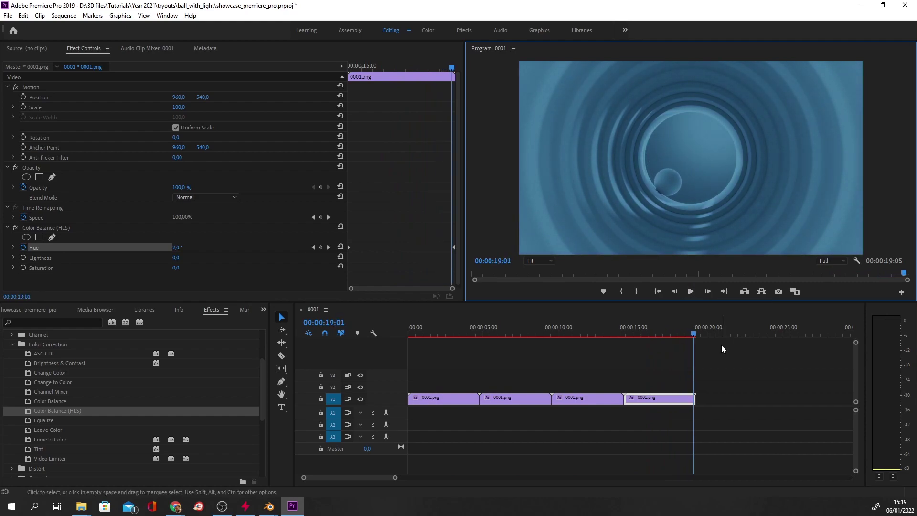
left_click(460, 397)
left_click(504, 397)
left_click_drag(640, 334, 695, 339)
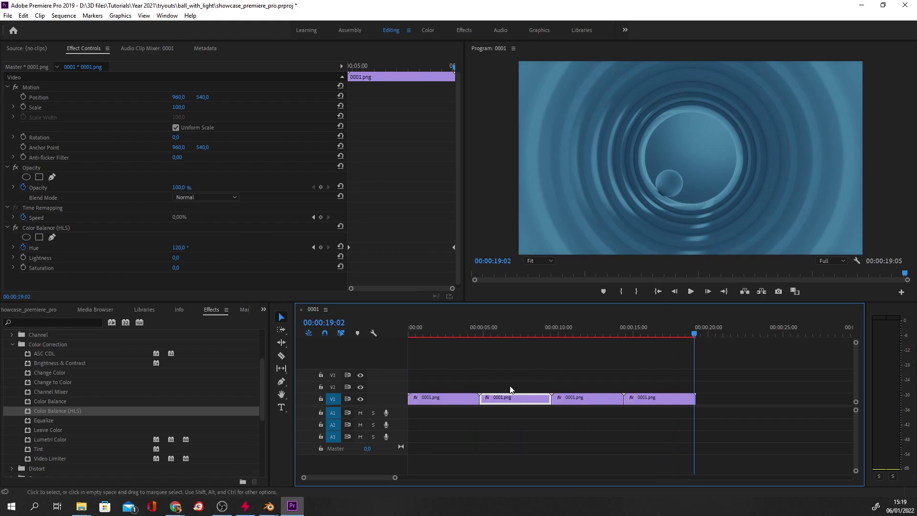
left_click_drag(428, 326, 696, 326)
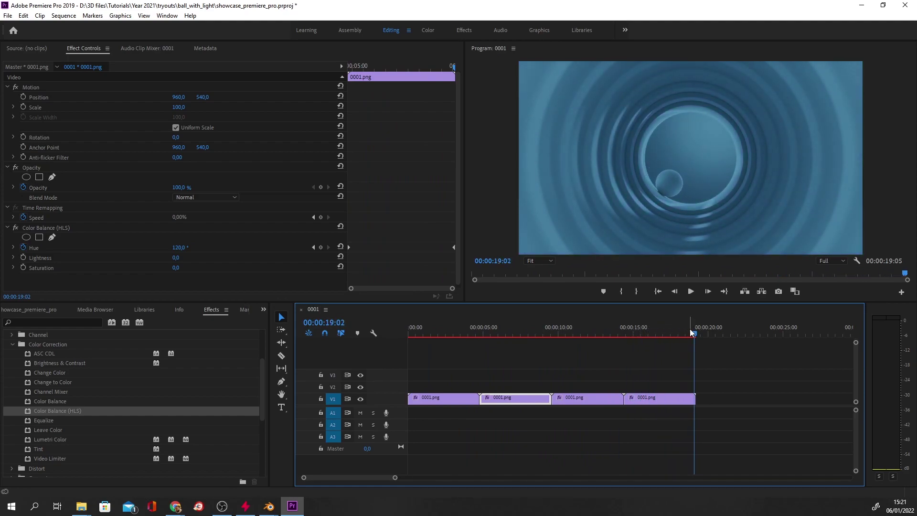